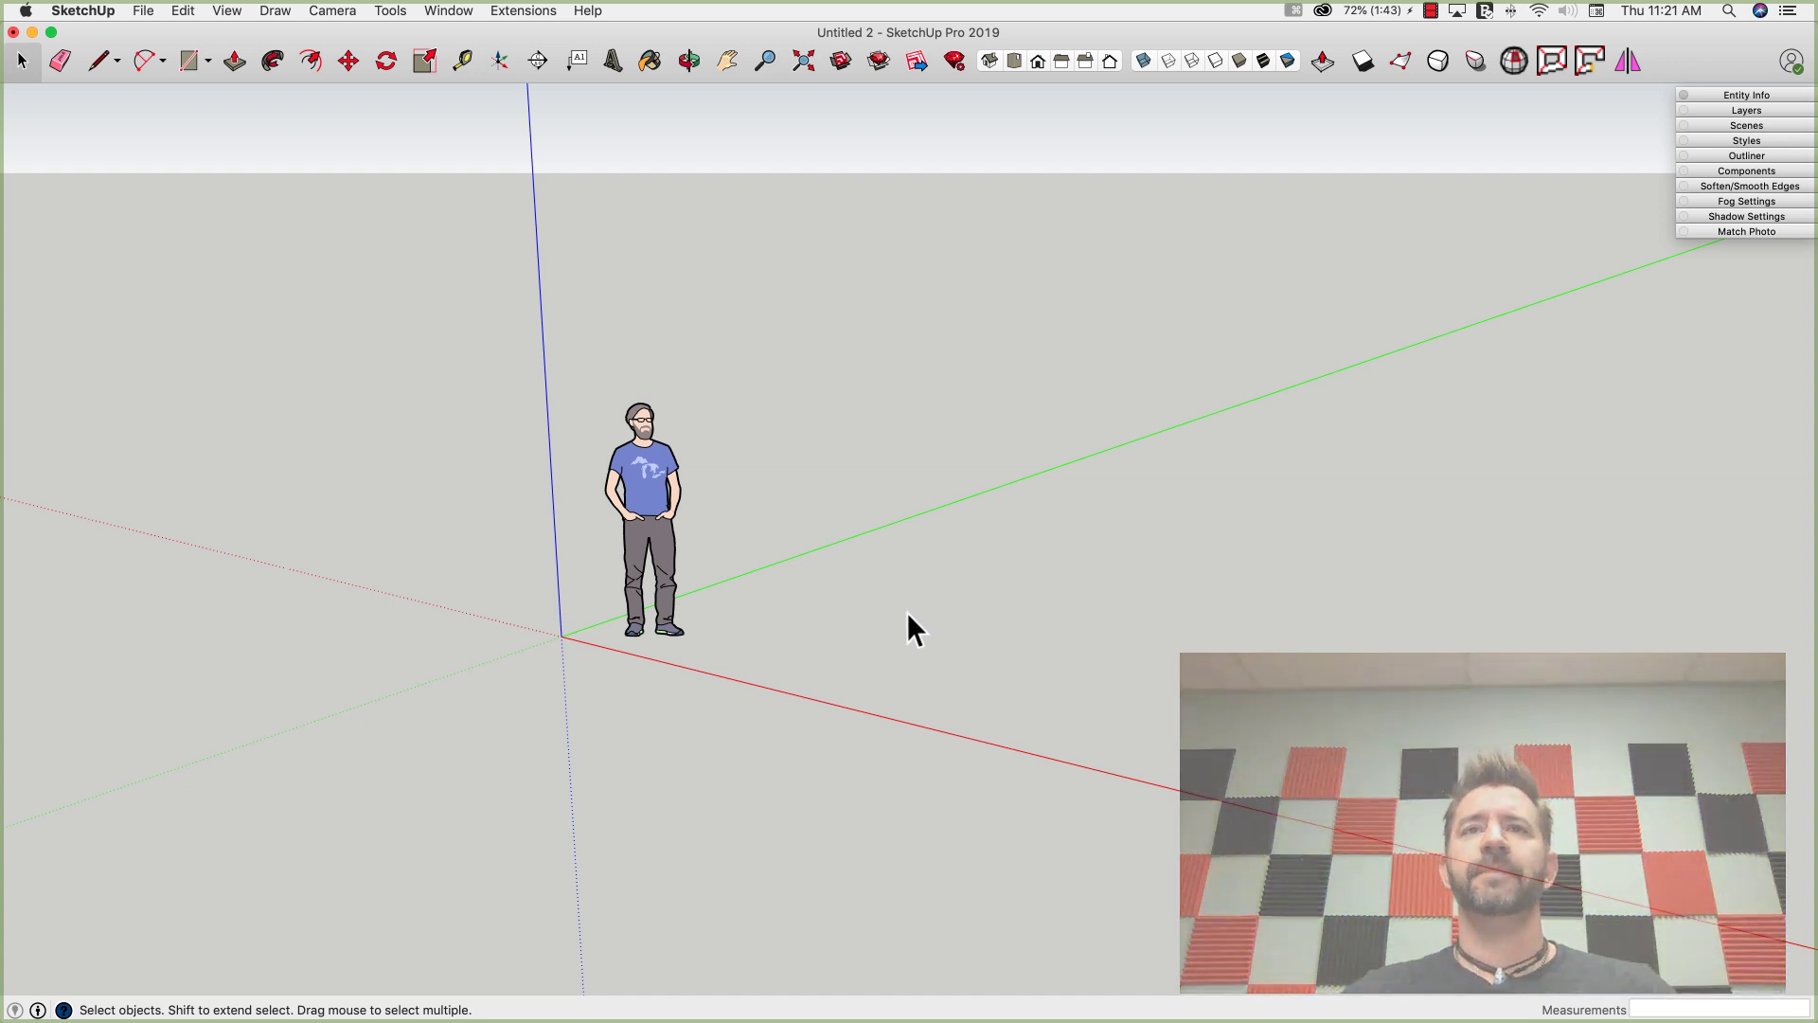
# - Draw a 10 by 10 ft square on the ground with the Rectangle tool
pyautogui.moveTo(881, 616)
pyautogui.mouseDown(button='middle')
pyautogui.moveTo(860, 660)
pyautogui.moveTo(730, 588)
pyautogui.moveTo(751, 572)
pyautogui.mouseUp(button='middle')
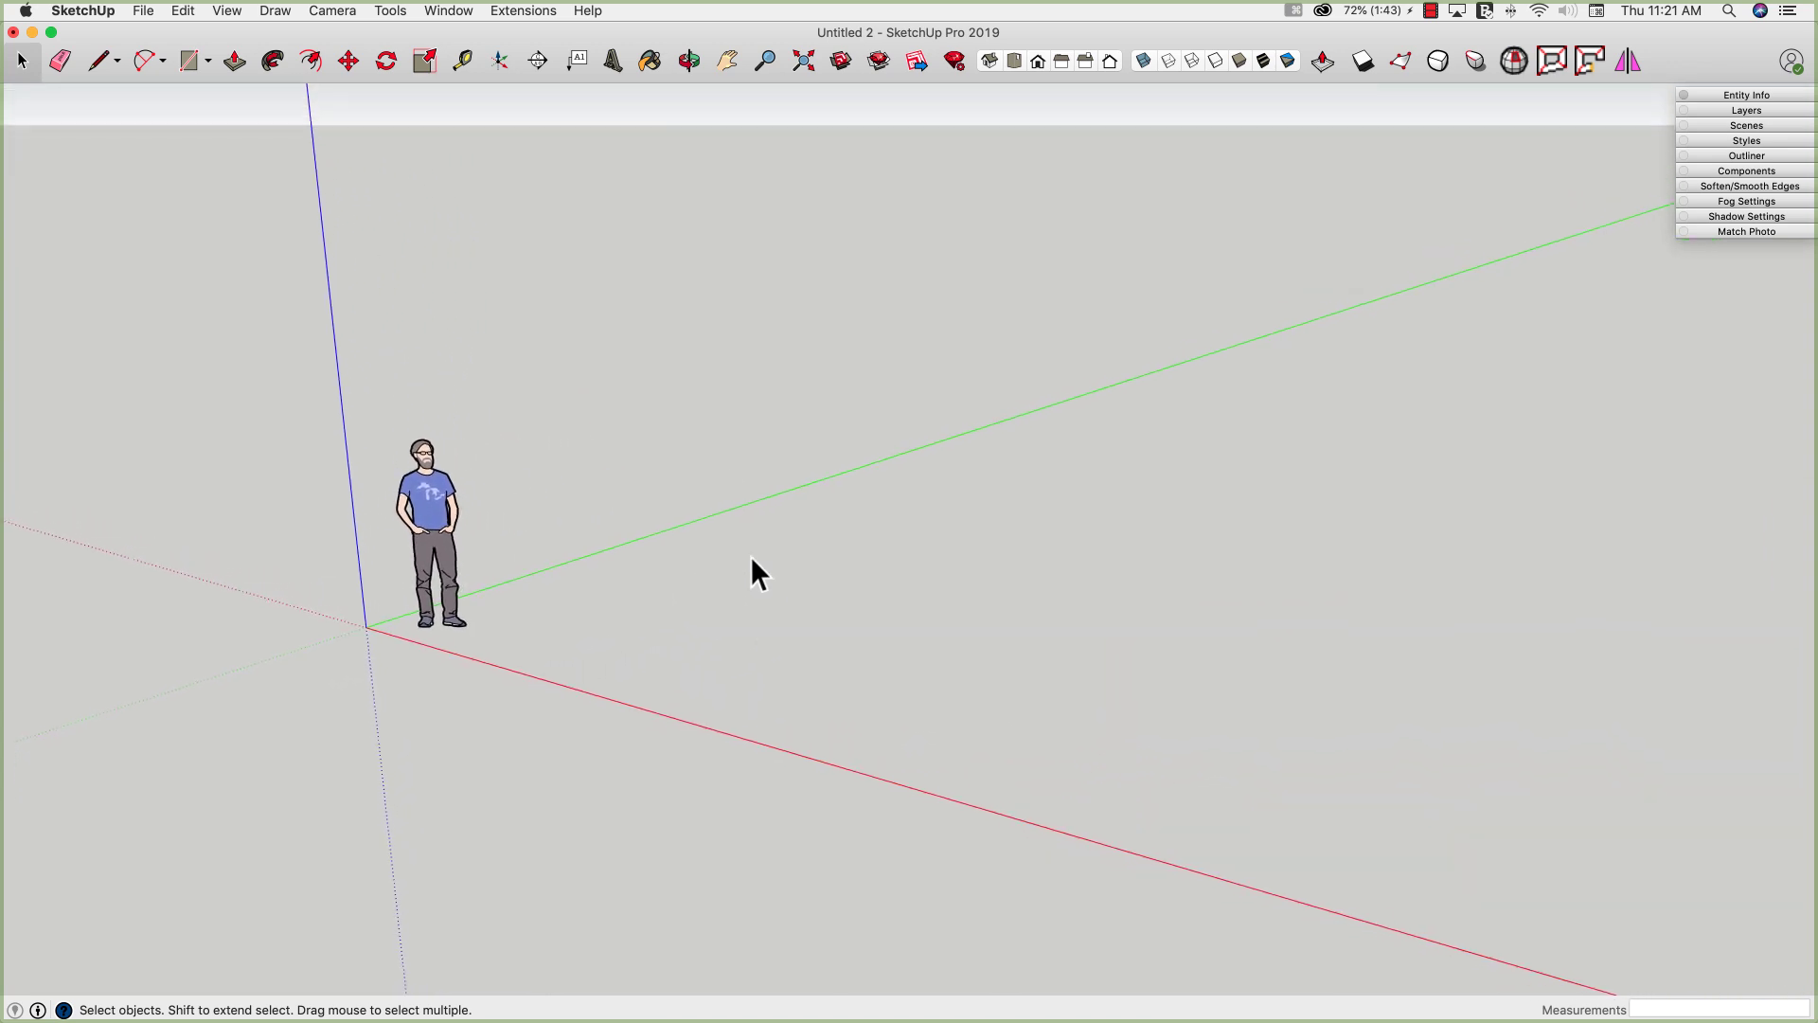
pyautogui.click(184, 71)
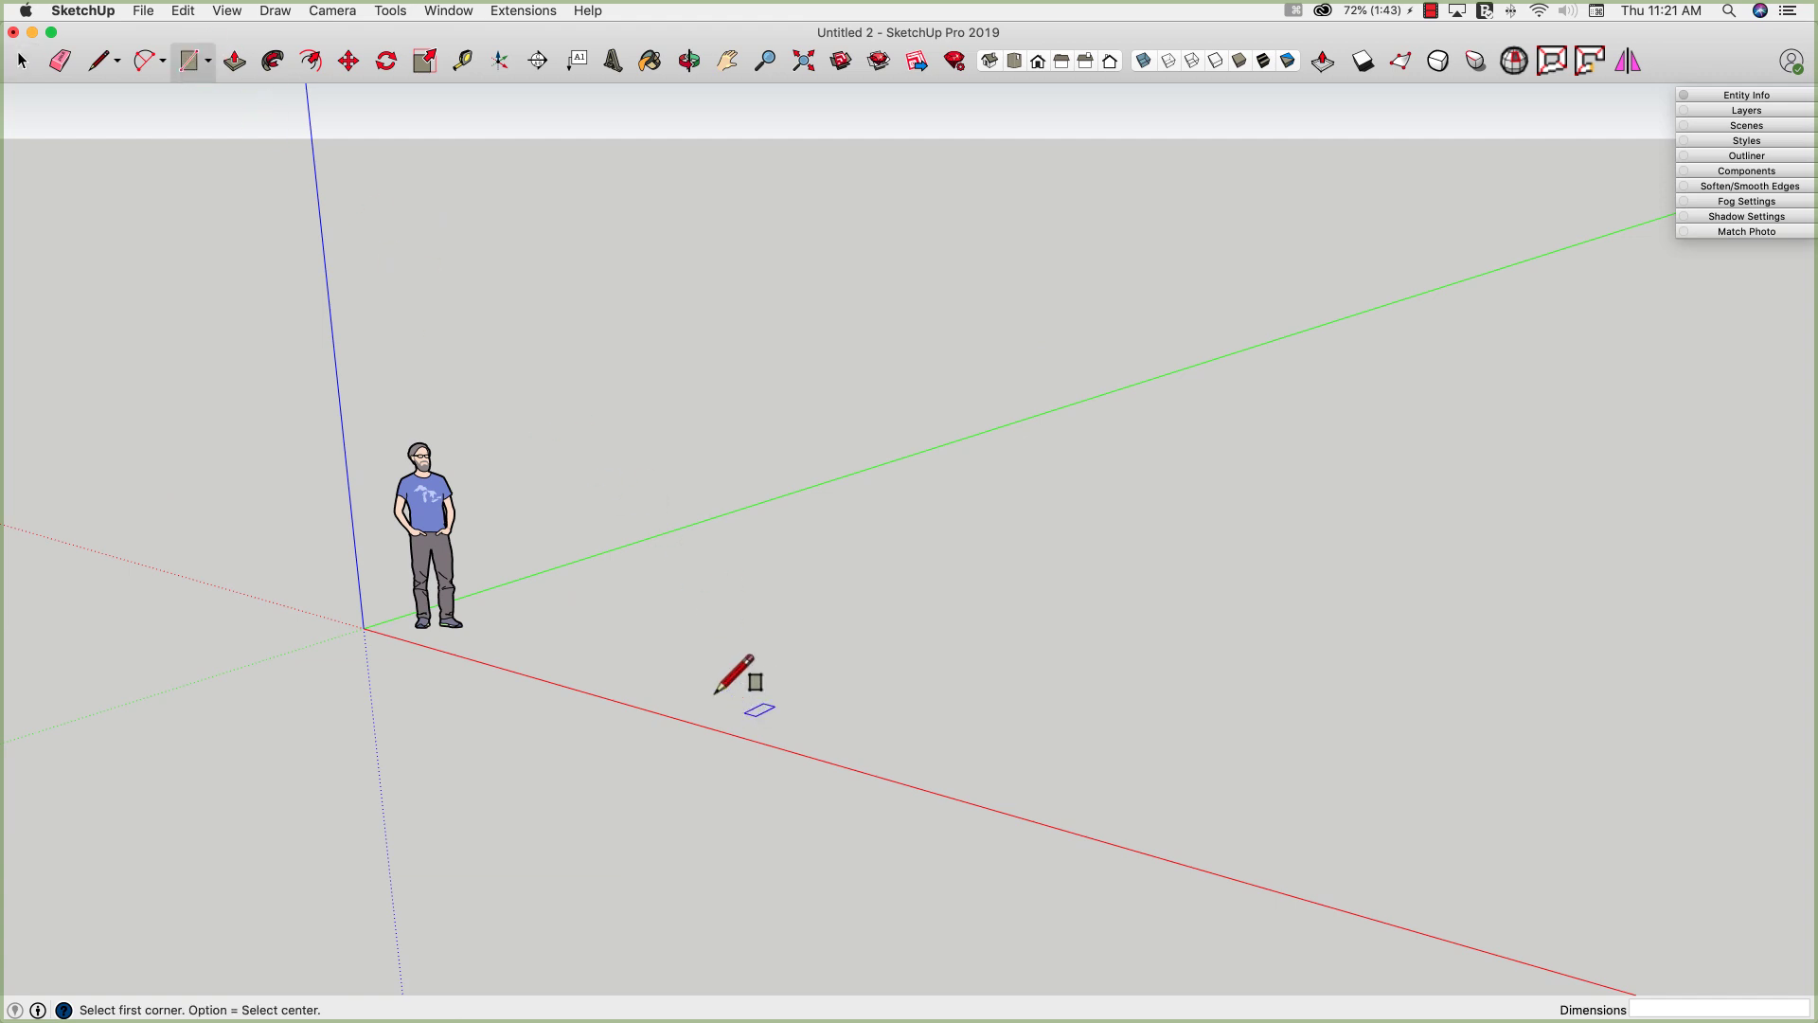
pyautogui.moveTo(549, 634); pyautogui.dragTo(545, 652, button='middle')
pyautogui.click(545, 653)
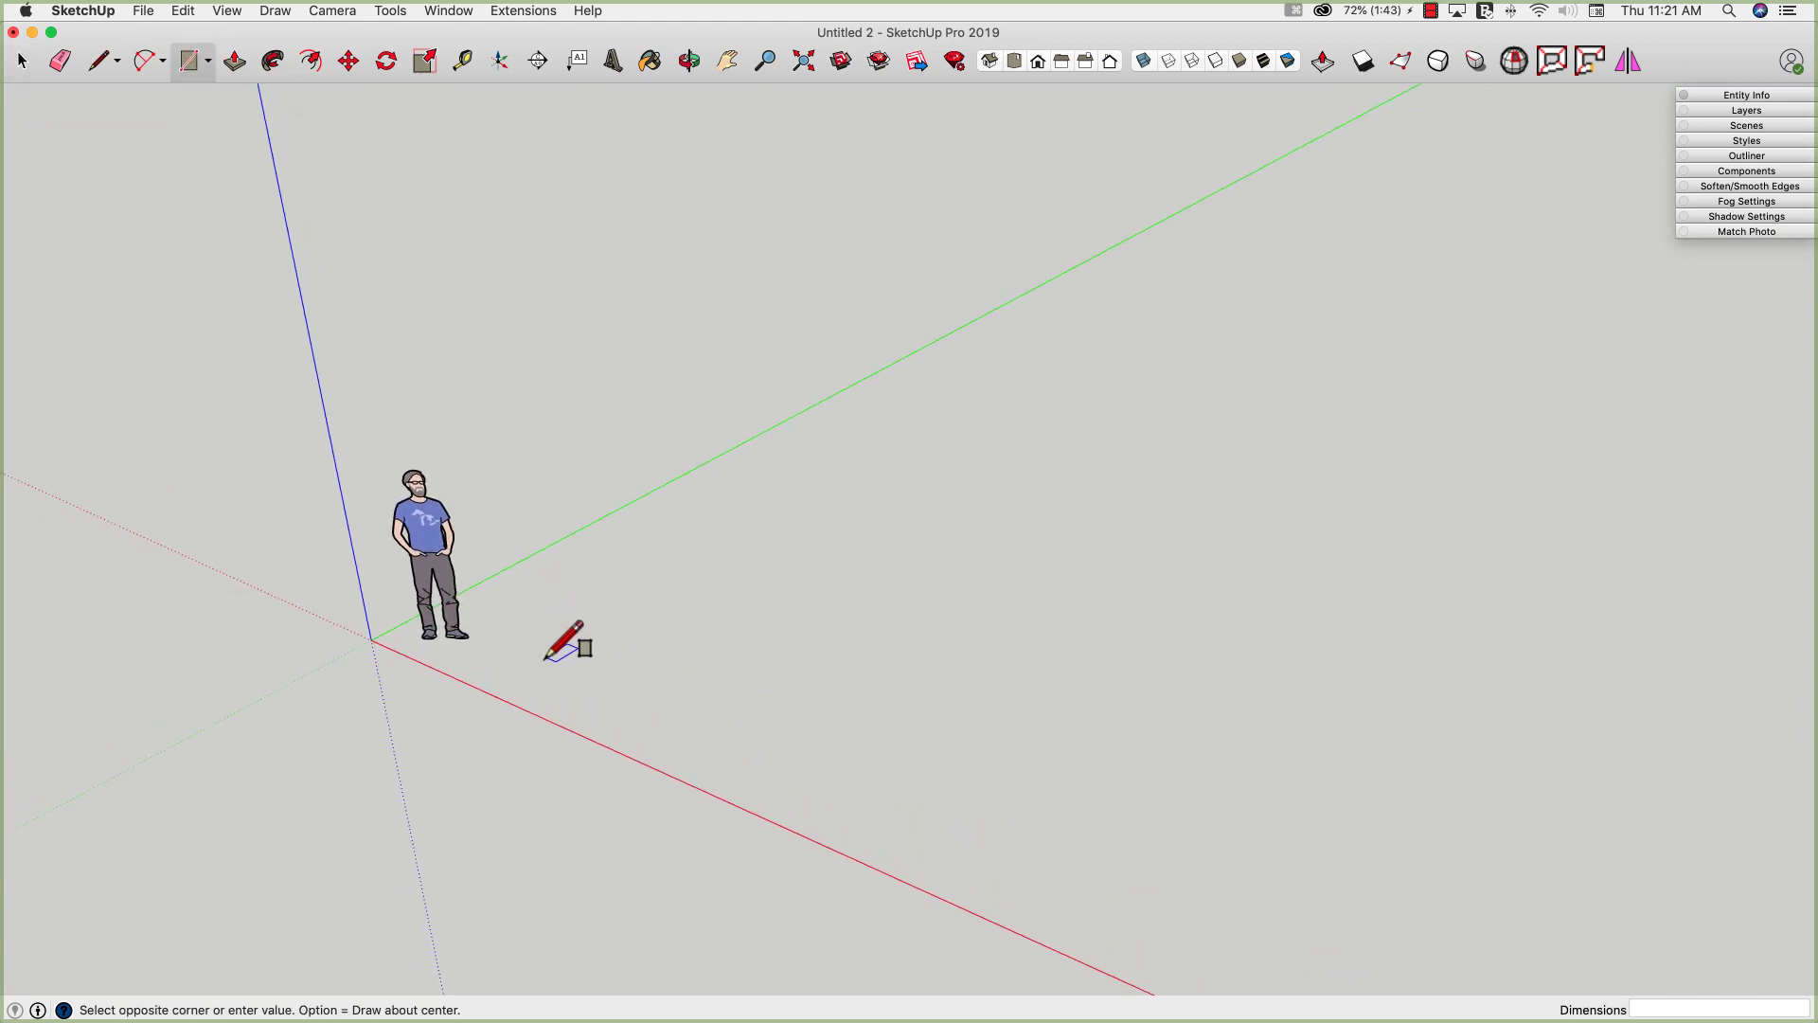
pyautogui.click(984, 613)
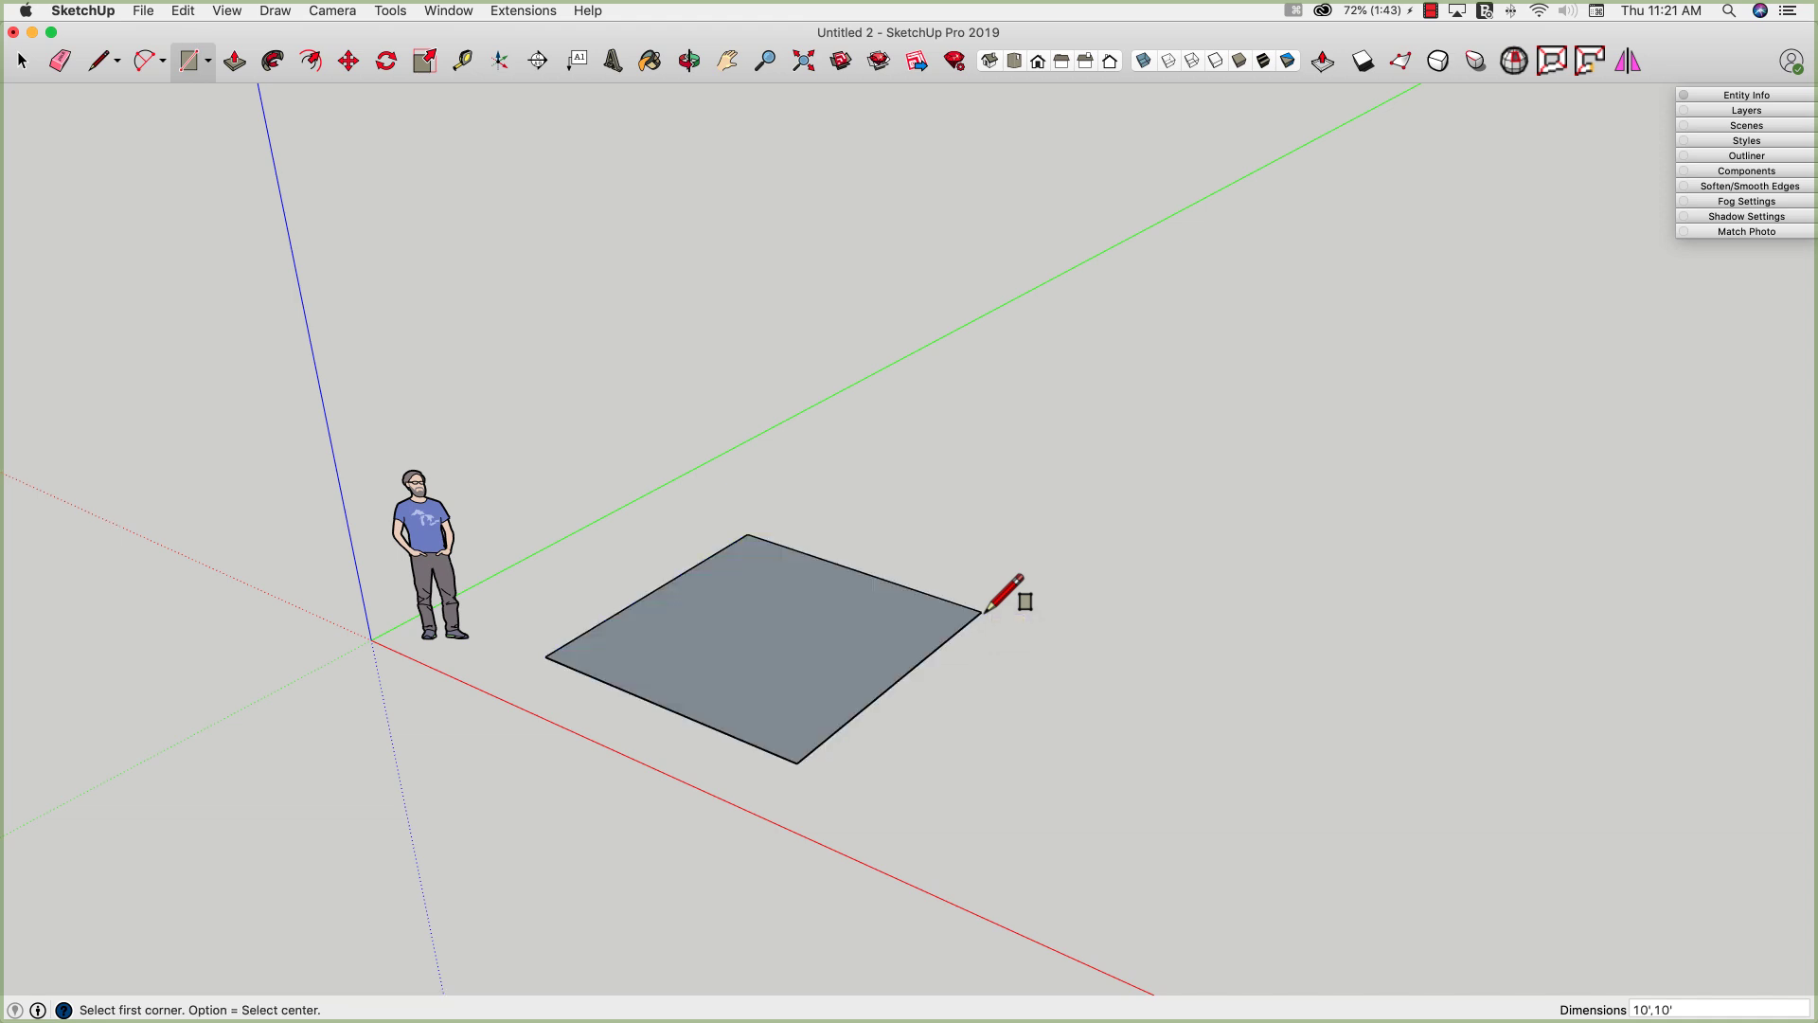
# - Push/Pull the square face up about 7 ft into a solid box
pyautogui.moveTo(799, 540); pyautogui.dragTo(763, 596, button='middle')
pyautogui.press('p')
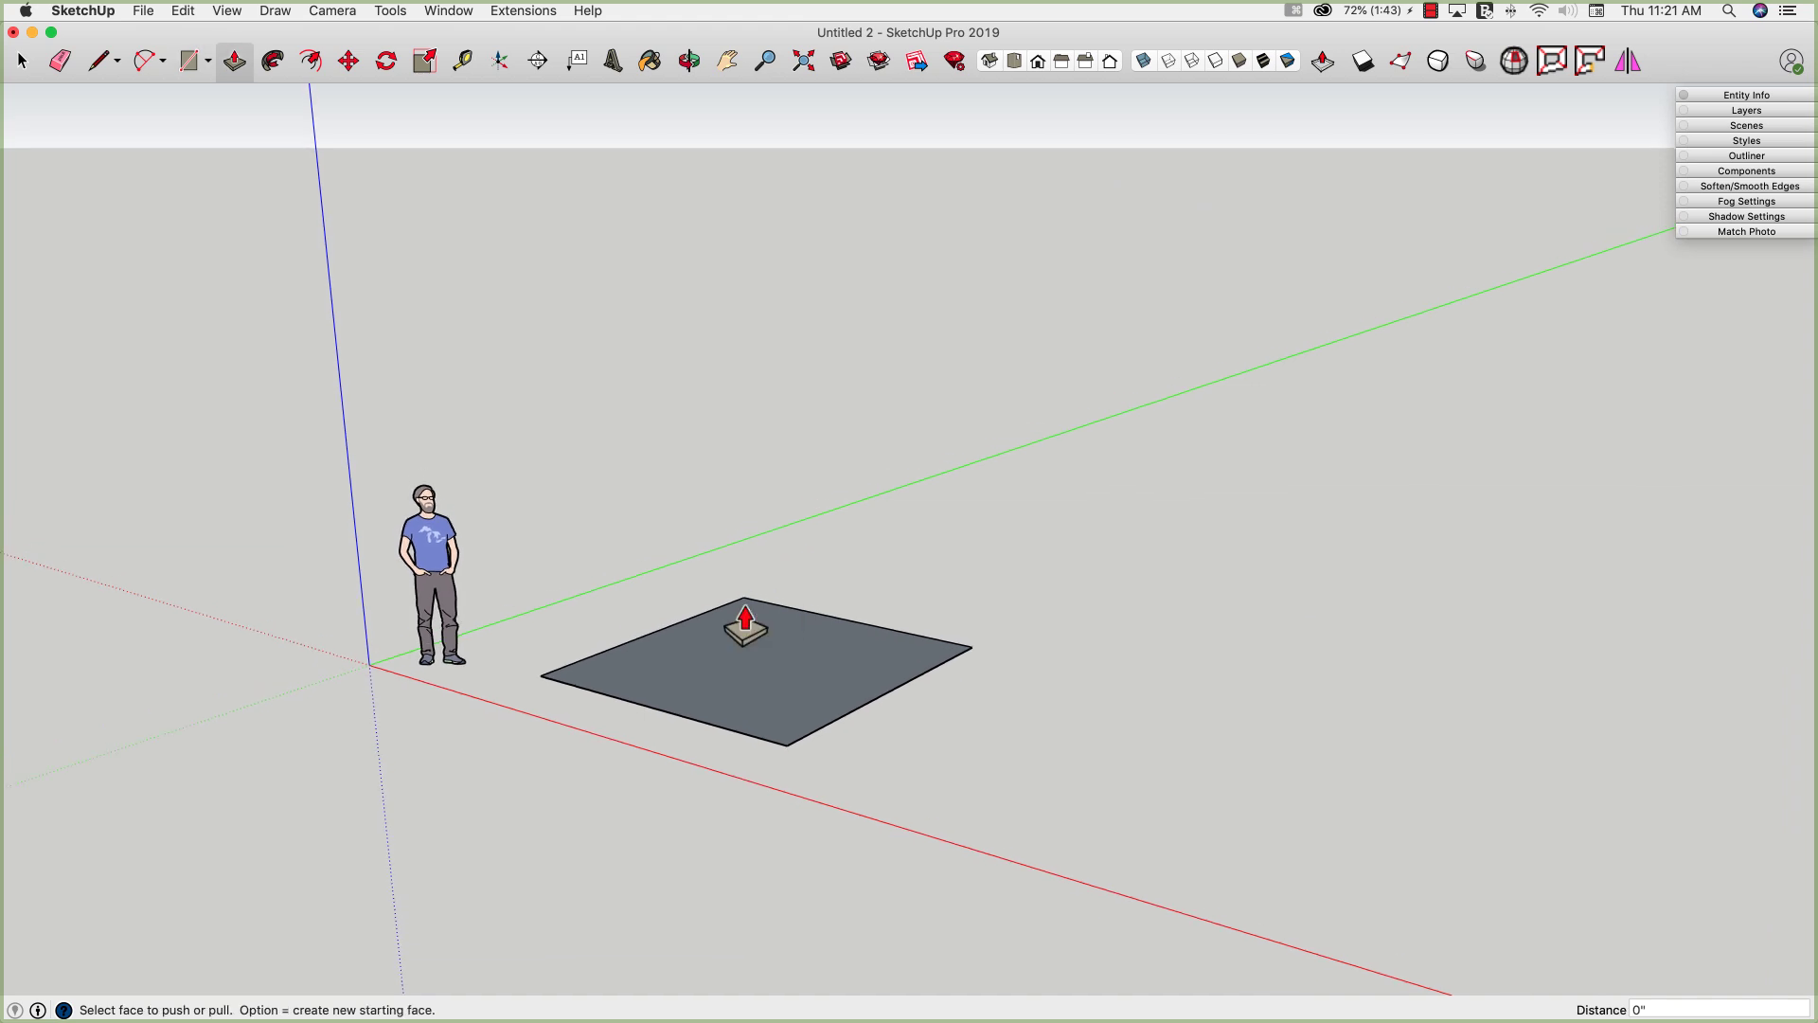
pyautogui.click(786, 696)
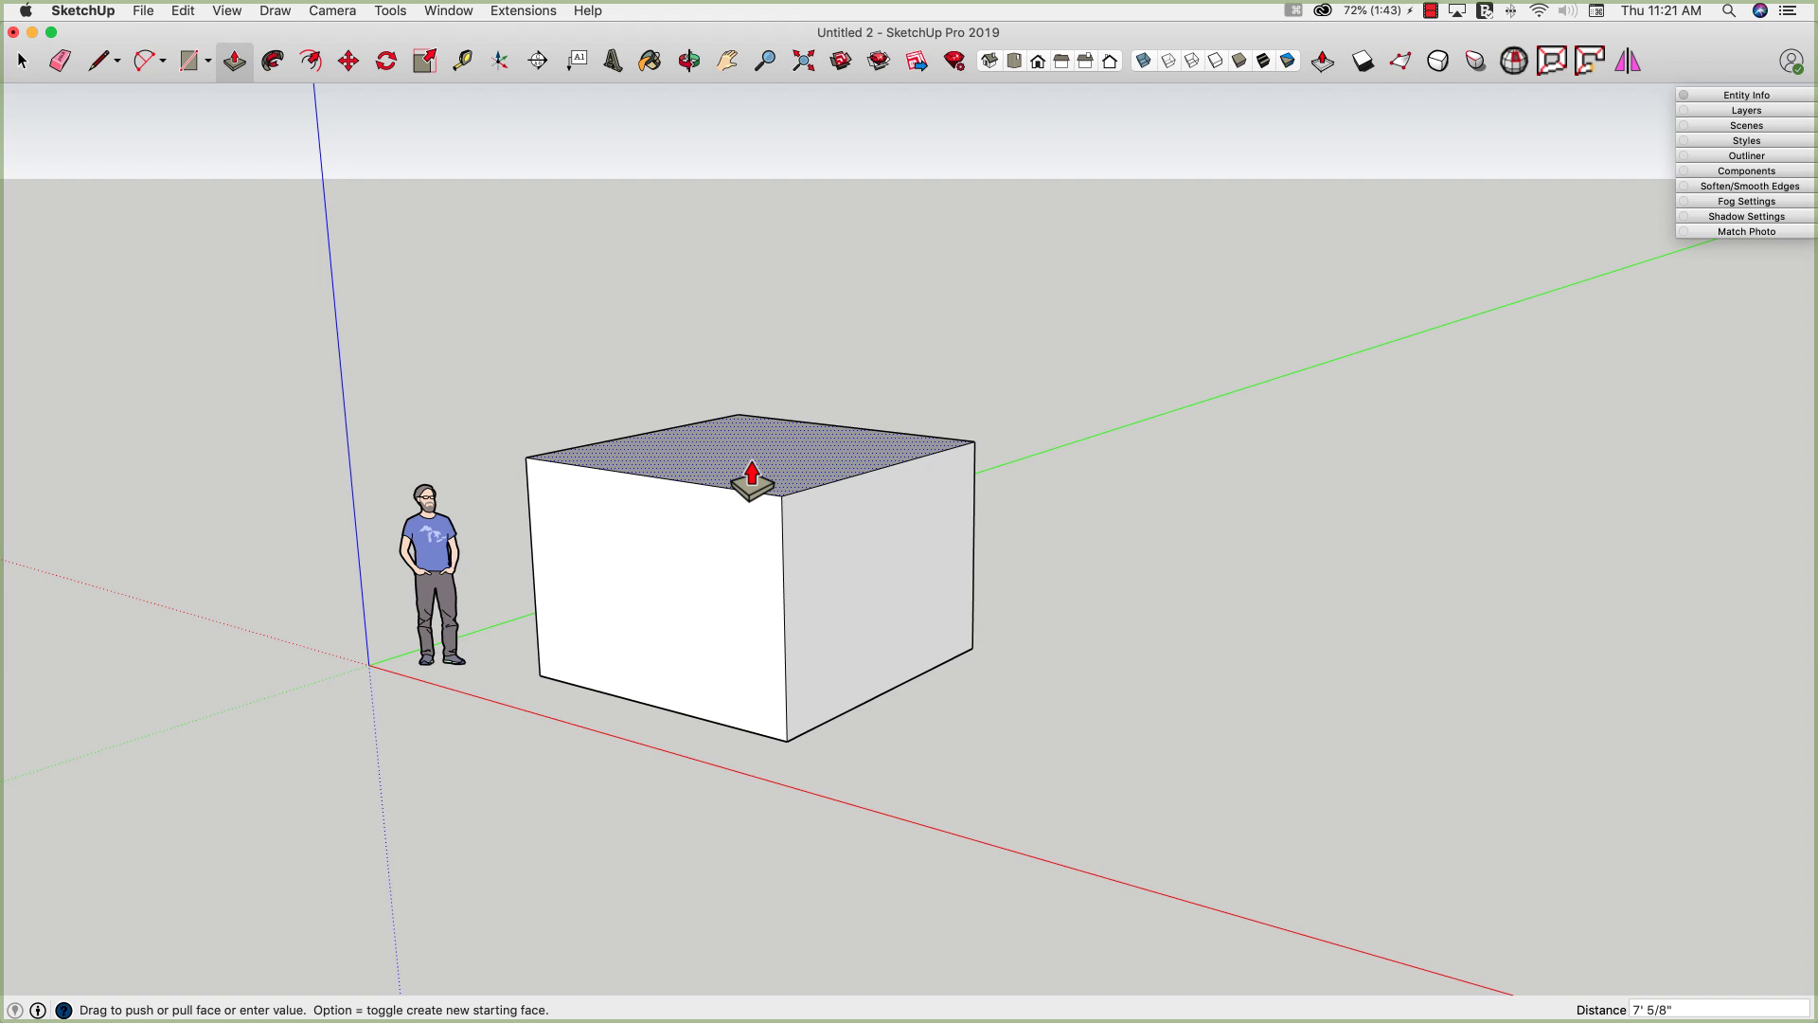
pyautogui.moveTo(751, 479); pyautogui.dragTo(811, 540, button='middle')
pyautogui.press('l')
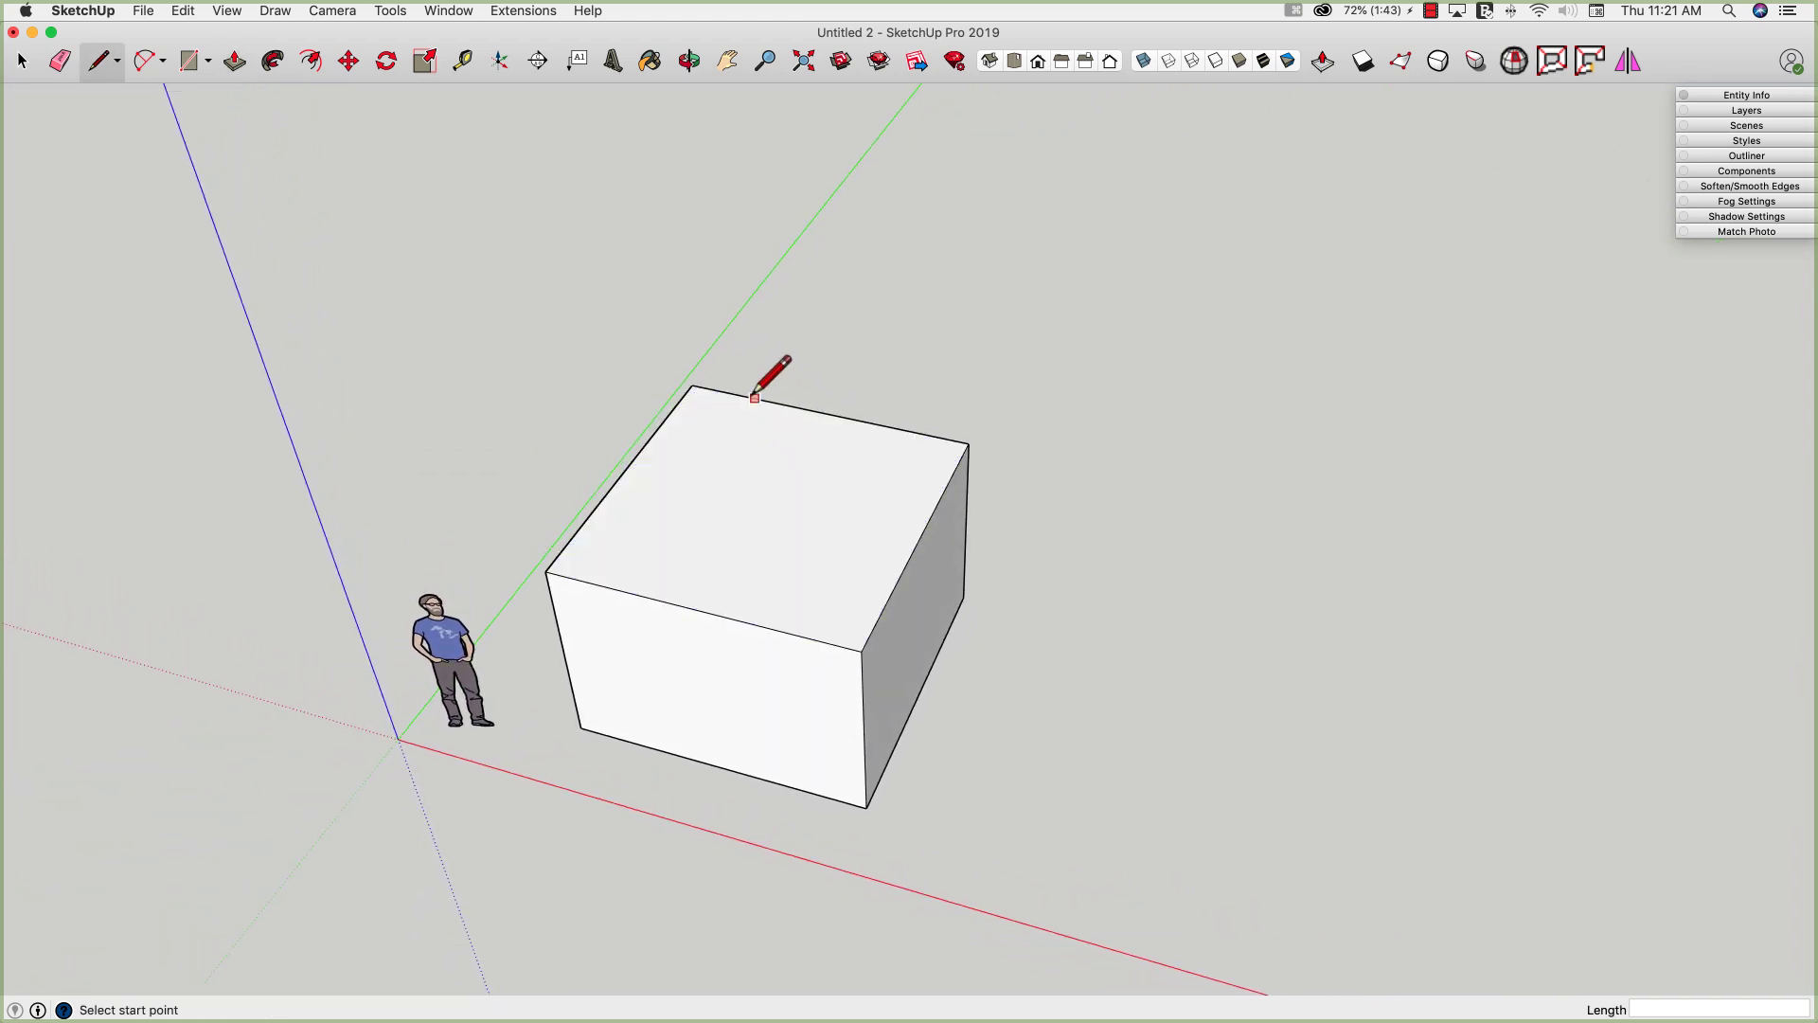
# - Draw both diagonals across the box's top face, corner to corner
pyautogui.click(692, 385)
pyautogui.click(862, 652)
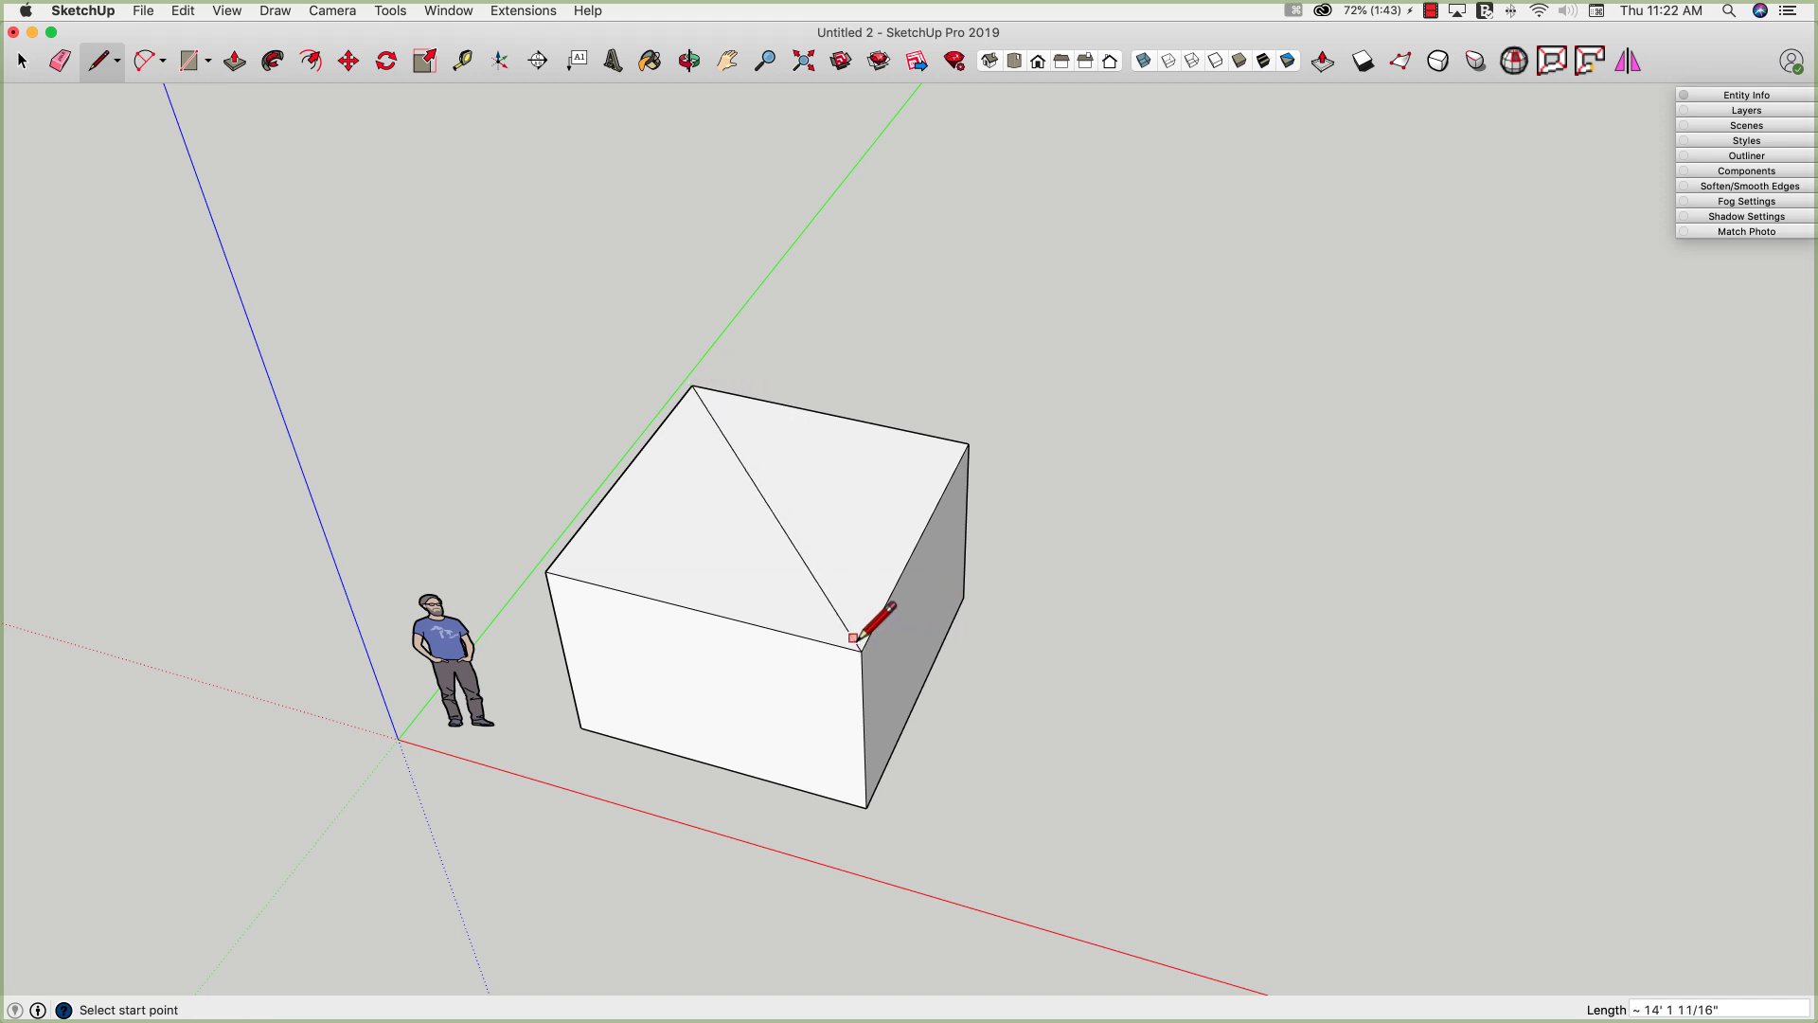
pyautogui.click(967, 443)
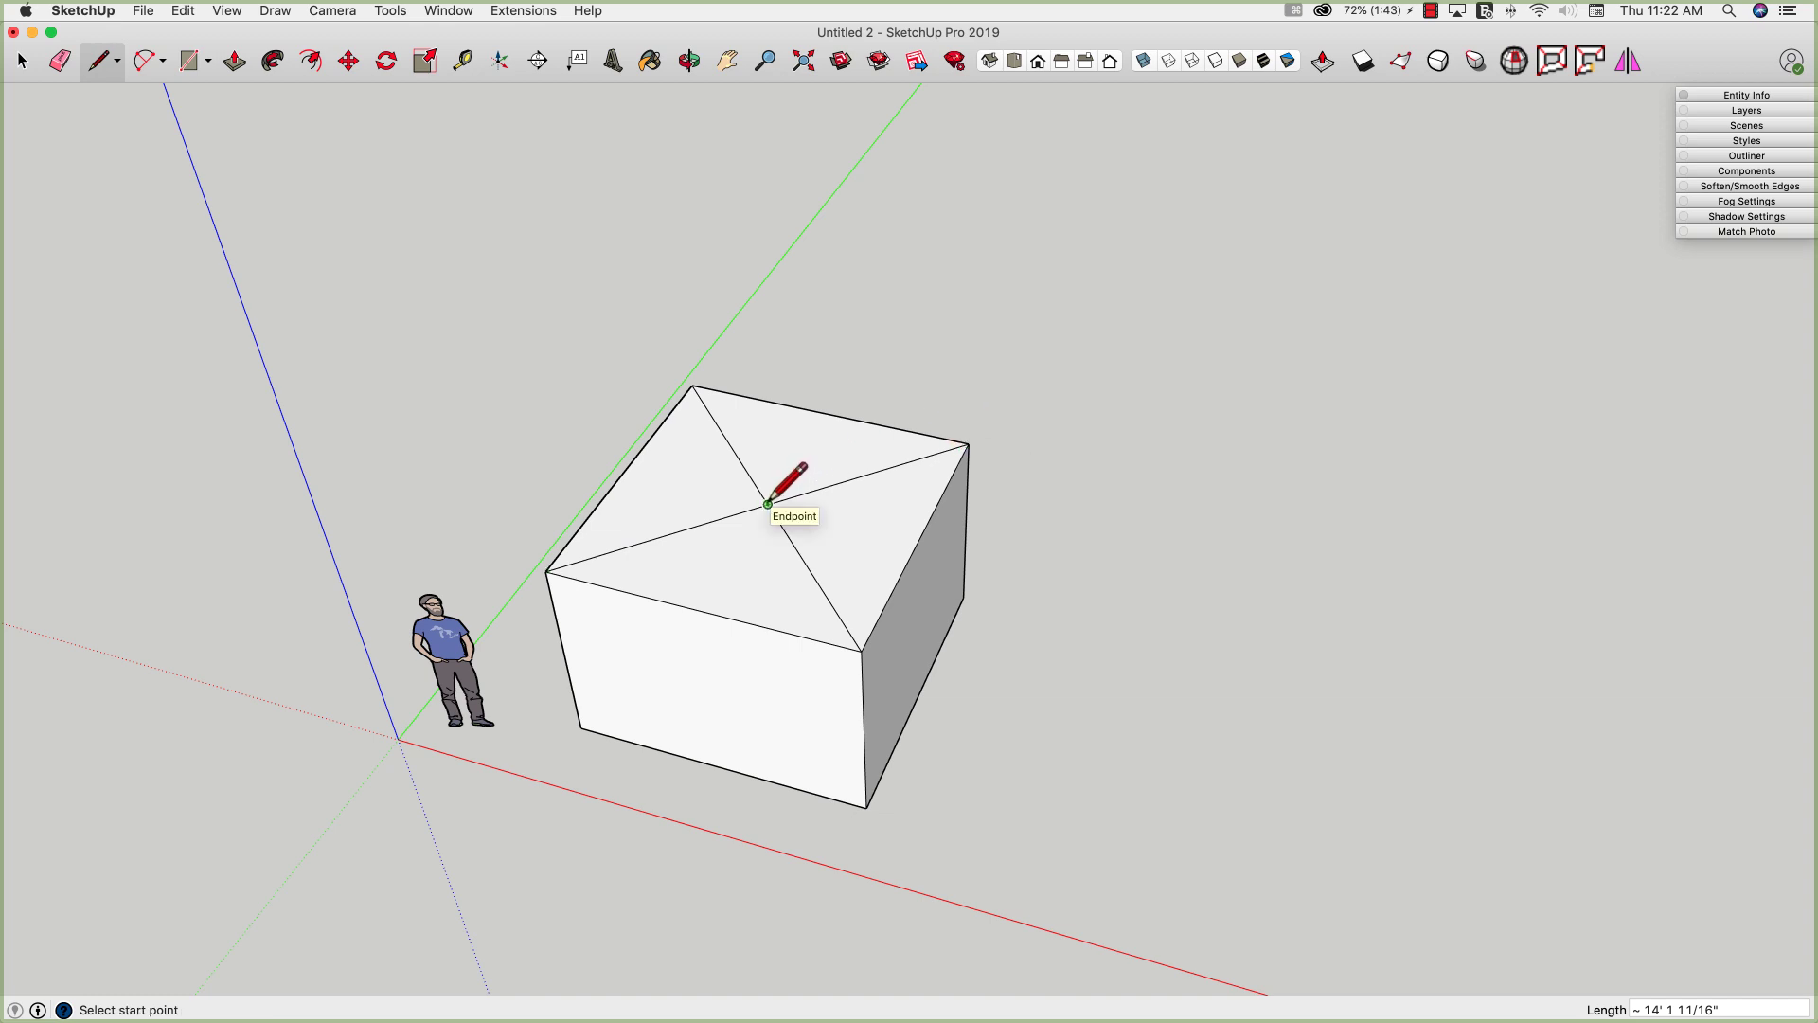
# - With X-ray on, draw edges from the bottom corners up to the top centre, then turn X-ray off
pyautogui.click(580, 728)
pyautogui.press('Escape')
pyautogui.click(866, 807)
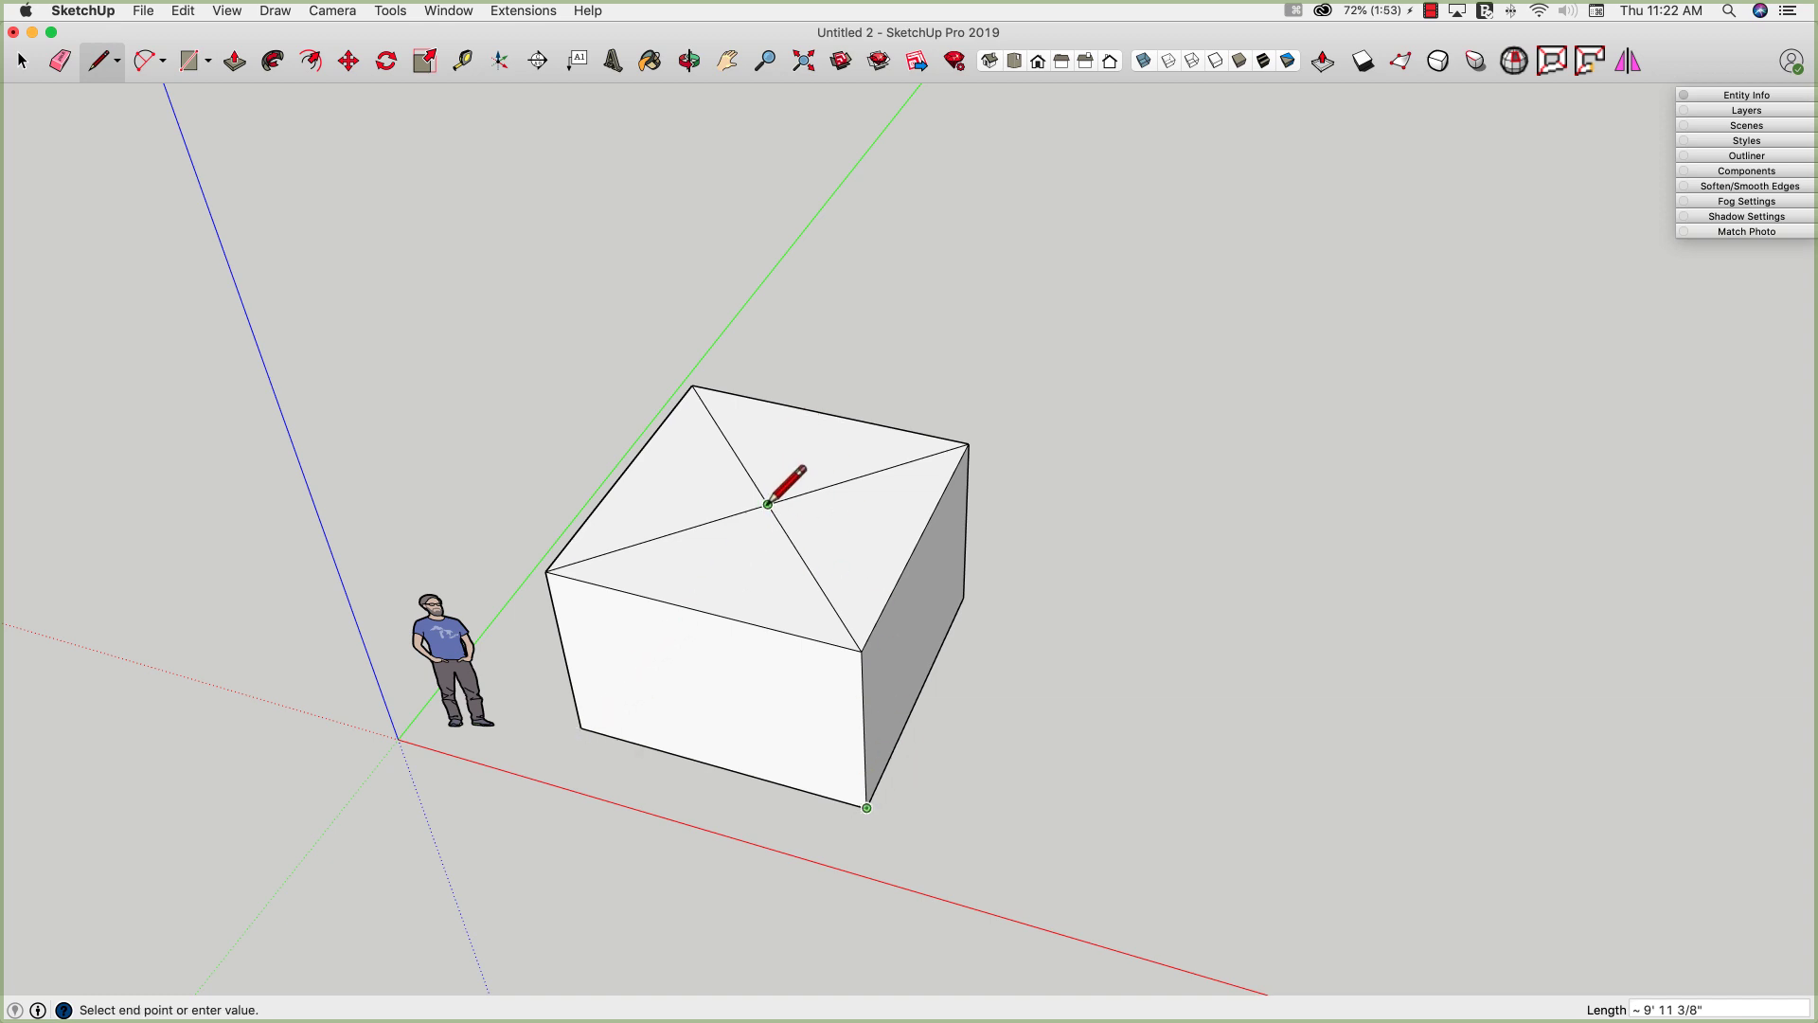
pyautogui.click(963, 596)
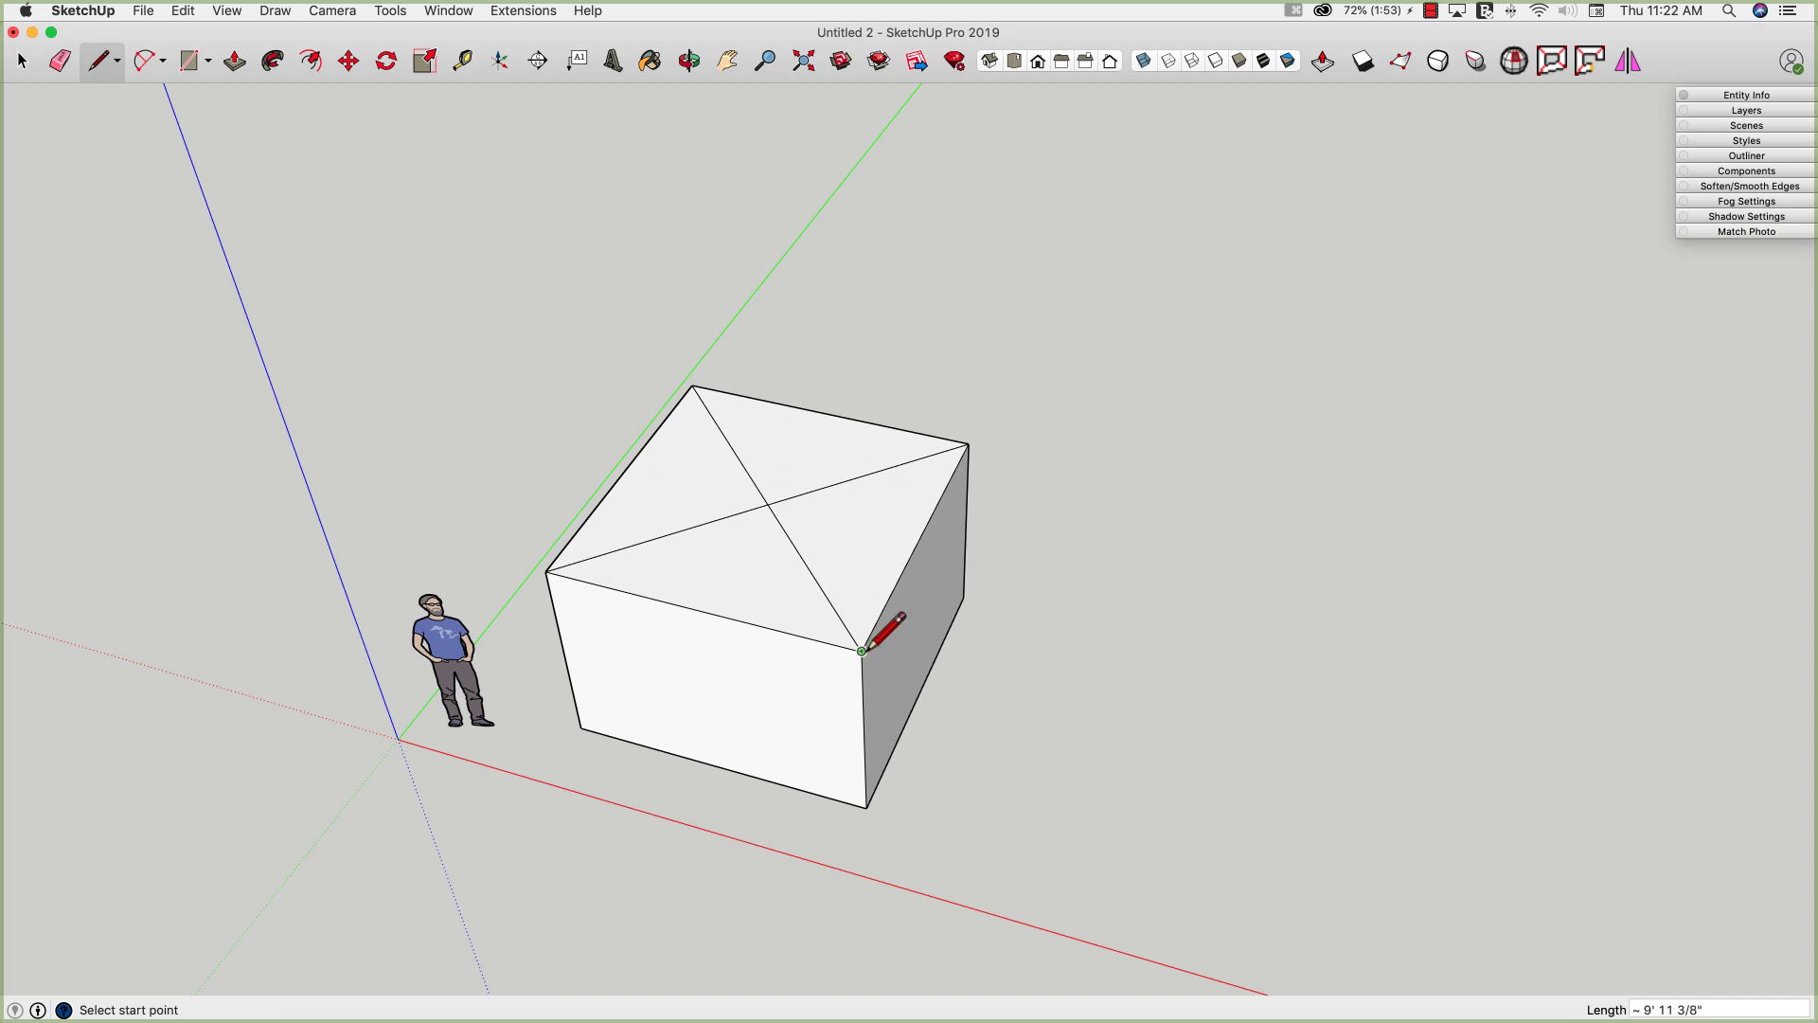
pyautogui.moveTo(900, 533)
pyautogui.mouseDown(button='middle')
pyautogui.moveTo(890, 547)
pyautogui.moveTo(683, 496)
pyautogui.moveTo(872, 348)
pyautogui.moveTo(958, 236)
pyautogui.mouseUp(button='middle')
pyautogui.click(1143, 62)
pyautogui.moveTo(1145, 65)
pyautogui.mouseDown(button='middle')
pyautogui.moveTo(975, 698)
pyautogui.moveTo(892, 572)
pyautogui.moveTo(839, 612)
pyautogui.moveTo(700, 511)
pyautogui.moveTo(678, 612)
pyautogui.moveTo(726, 471)
pyautogui.moveTo(613, 572)
pyautogui.moveTo(593, 633)
pyautogui.moveTo(722, 413)
pyautogui.moveTo(670, 434)
pyautogui.moveTo(673, 629)
pyautogui.mouseUp(button='middle')
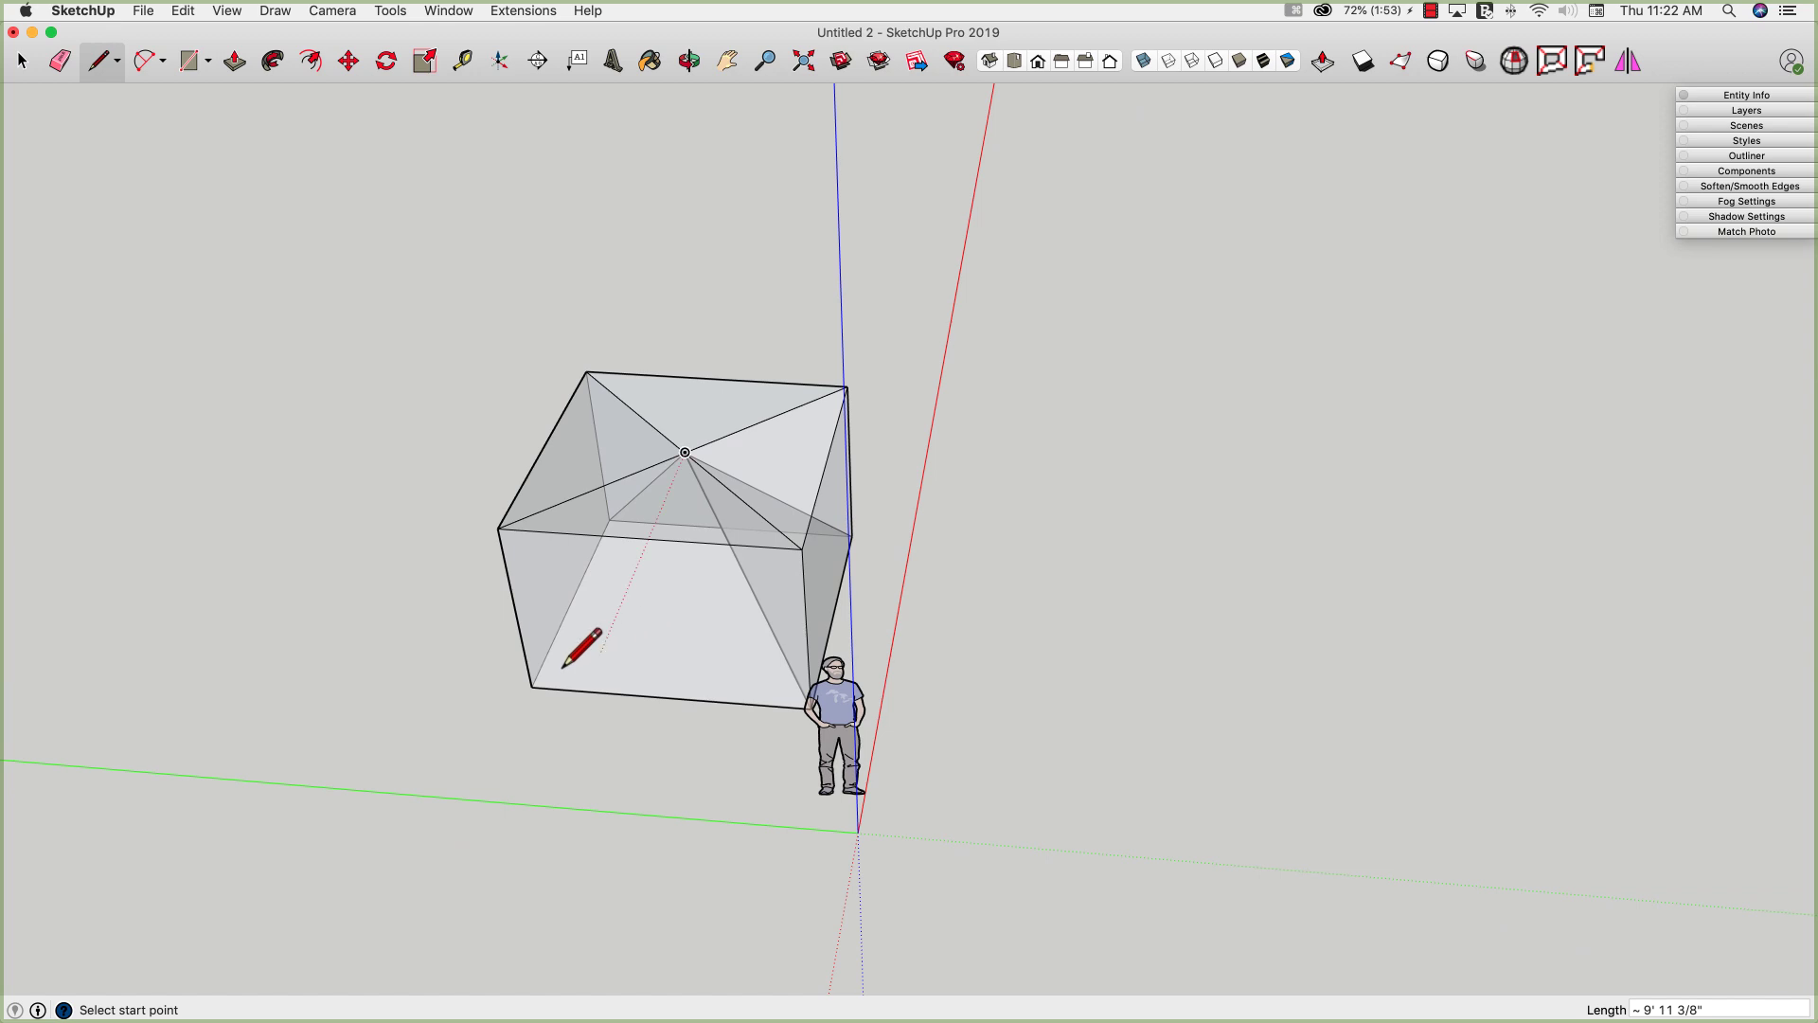
pyautogui.click(684, 452)
pyautogui.moveTo(682, 439)
pyautogui.mouseDown(button='middle')
pyautogui.moveTo(695, 513)
pyautogui.moveTo(670, 610)
pyautogui.moveTo(730, 508)
pyautogui.moveTo(556, 479)
pyautogui.moveTo(616, 527)
pyautogui.moveTo(776, 492)
pyautogui.moveTo(708, 570)
pyautogui.moveTo(554, 527)
pyautogui.moveTo(690, 556)
pyautogui.moveTo(690, 596)
pyautogui.moveTo(598, 546)
pyautogui.moveTo(633, 511)
pyautogui.moveTo(547, 690)
pyautogui.mouseUp(button='middle')
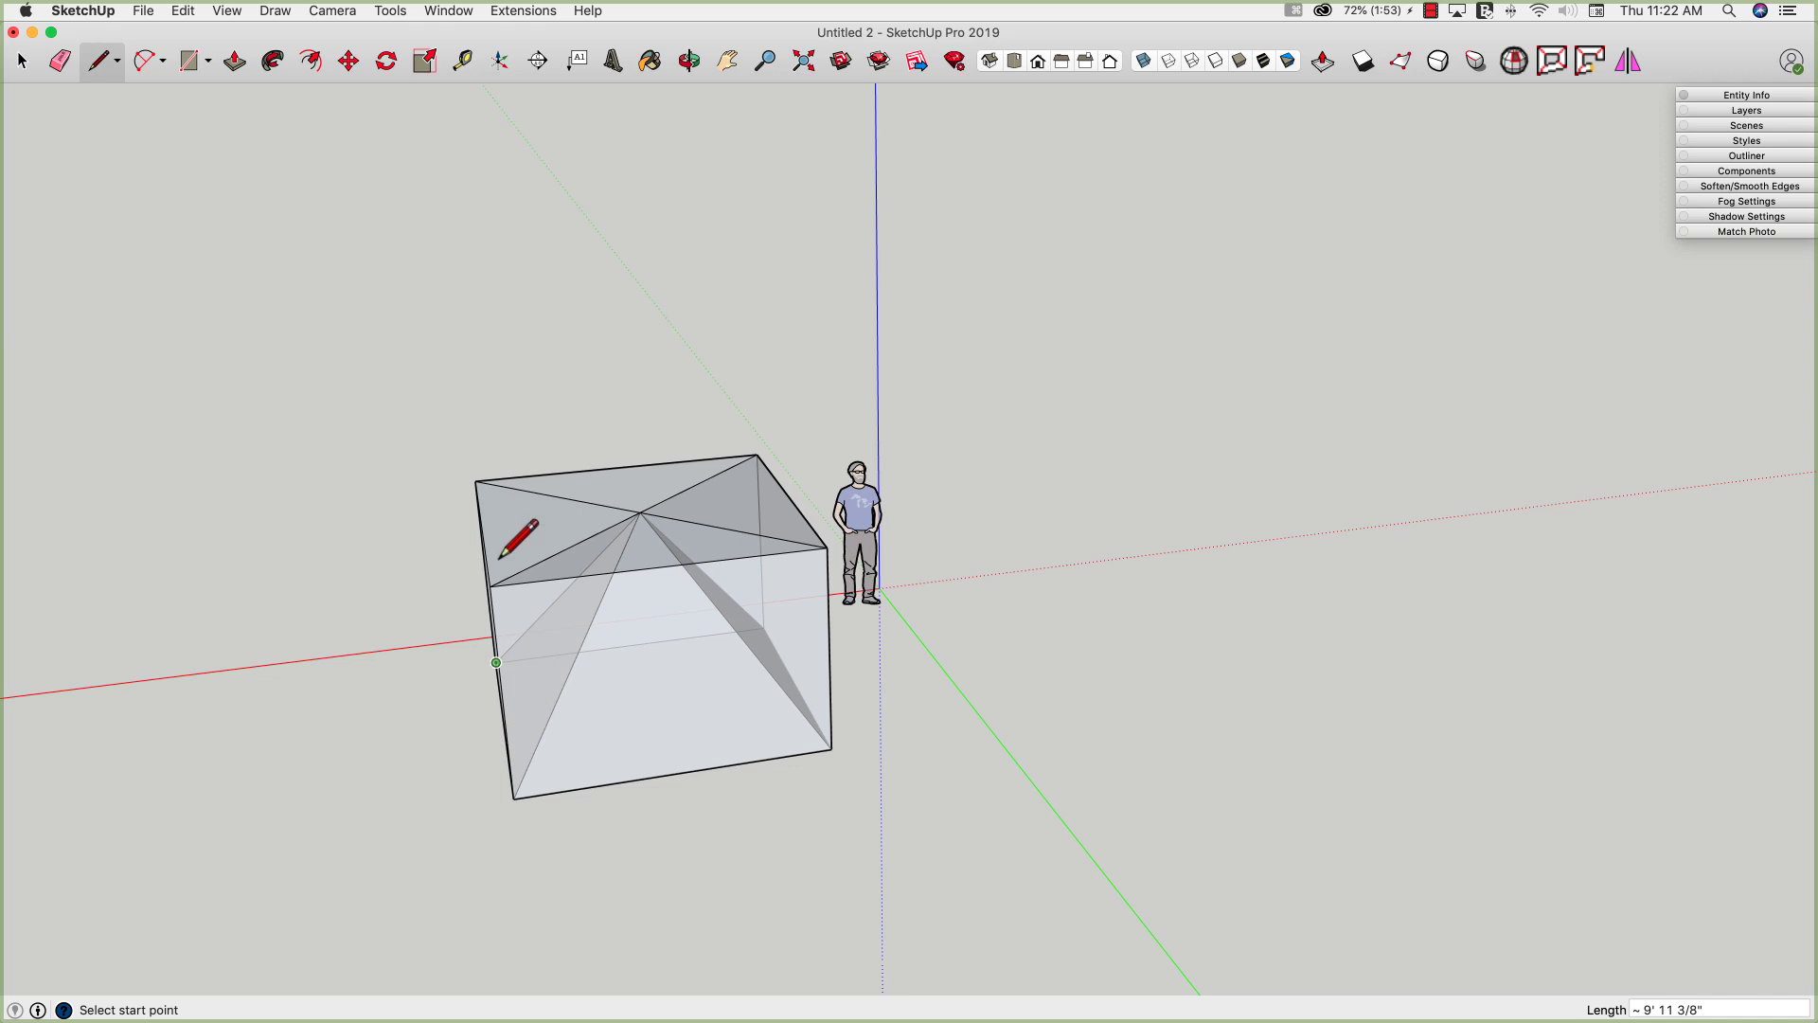
pyautogui.moveTo(499, 526)
pyautogui.mouseDown(button='middle')
pyautogui.moveTo(637, 641)
pyautogui.moveTo(700, 569)
pyautogui.mouseUp(button='middle')
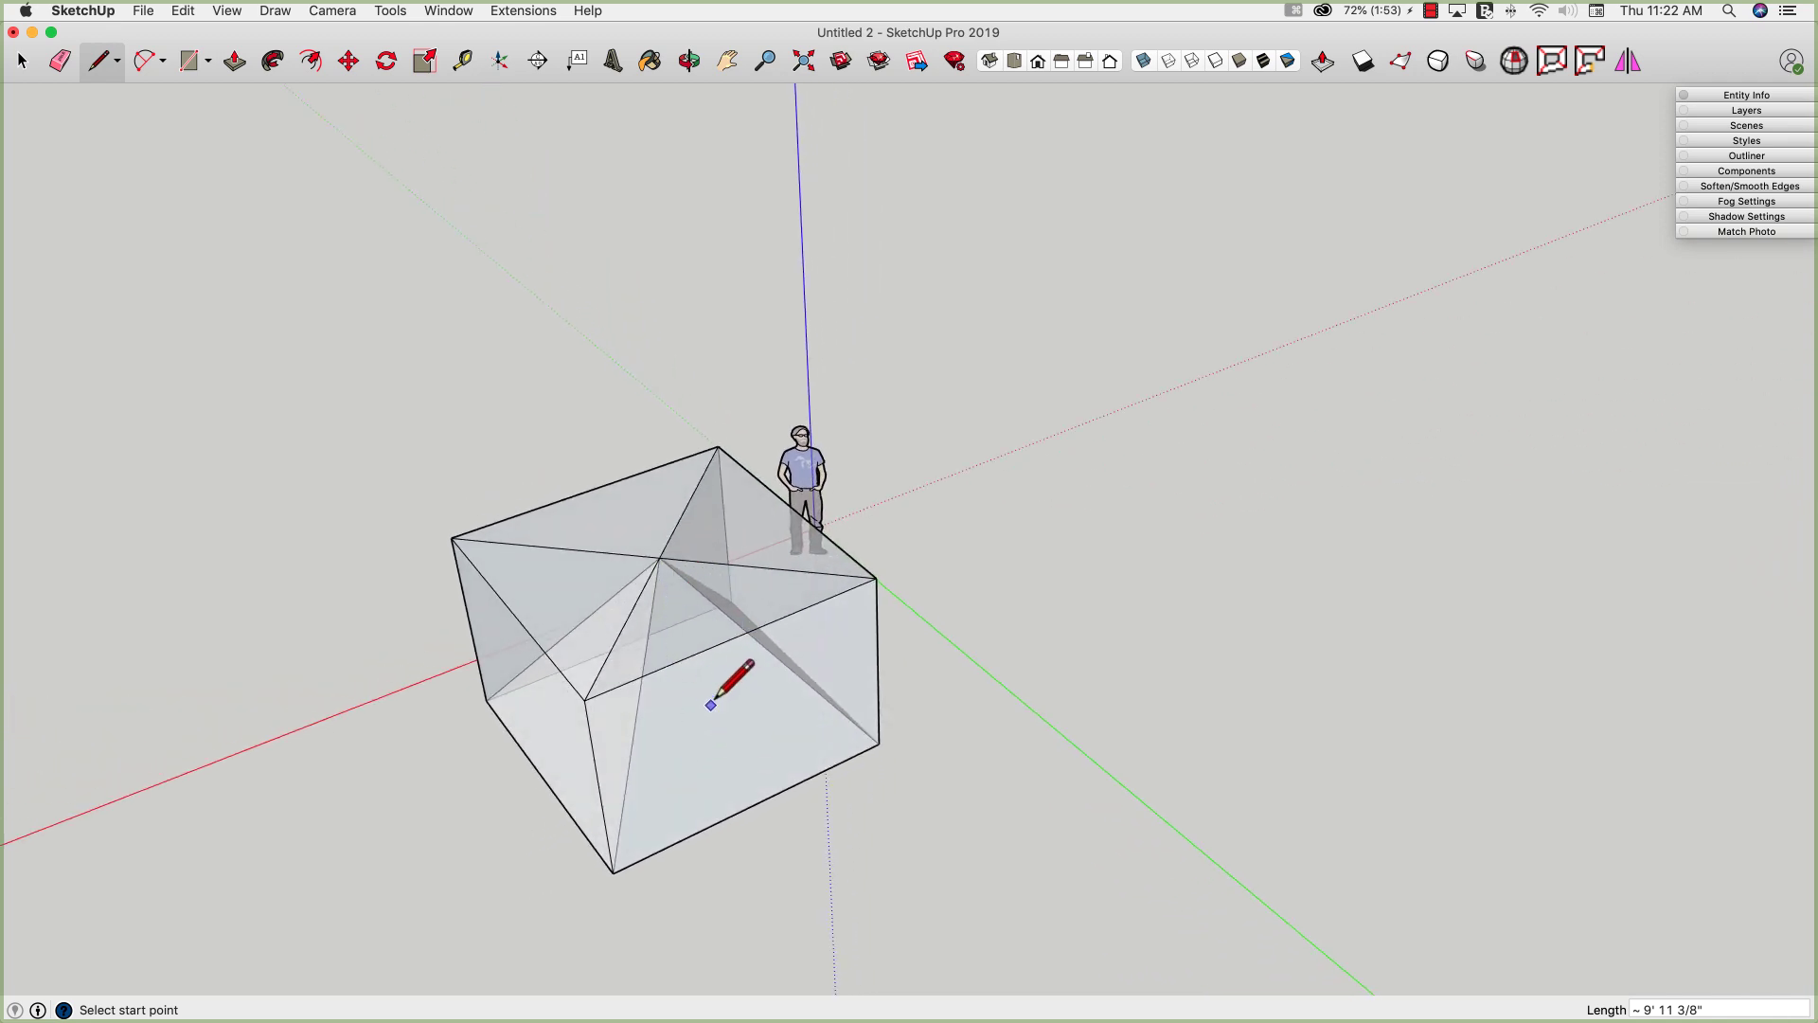
pyautogui.moveTo(715, 691)
pyautogui.mouseDown(button='middle')
pyautogui.moveTo(673, 592)
pyautogui.moveTo(823, 552)
pyautogui.moveTo(791, 482)
pyautogui.moveTo(858, 451)
pyautogui.moveTo(1114, 129)
pyautogui.mouseUp(button='middle')
pyautogui.click(1145, 63)
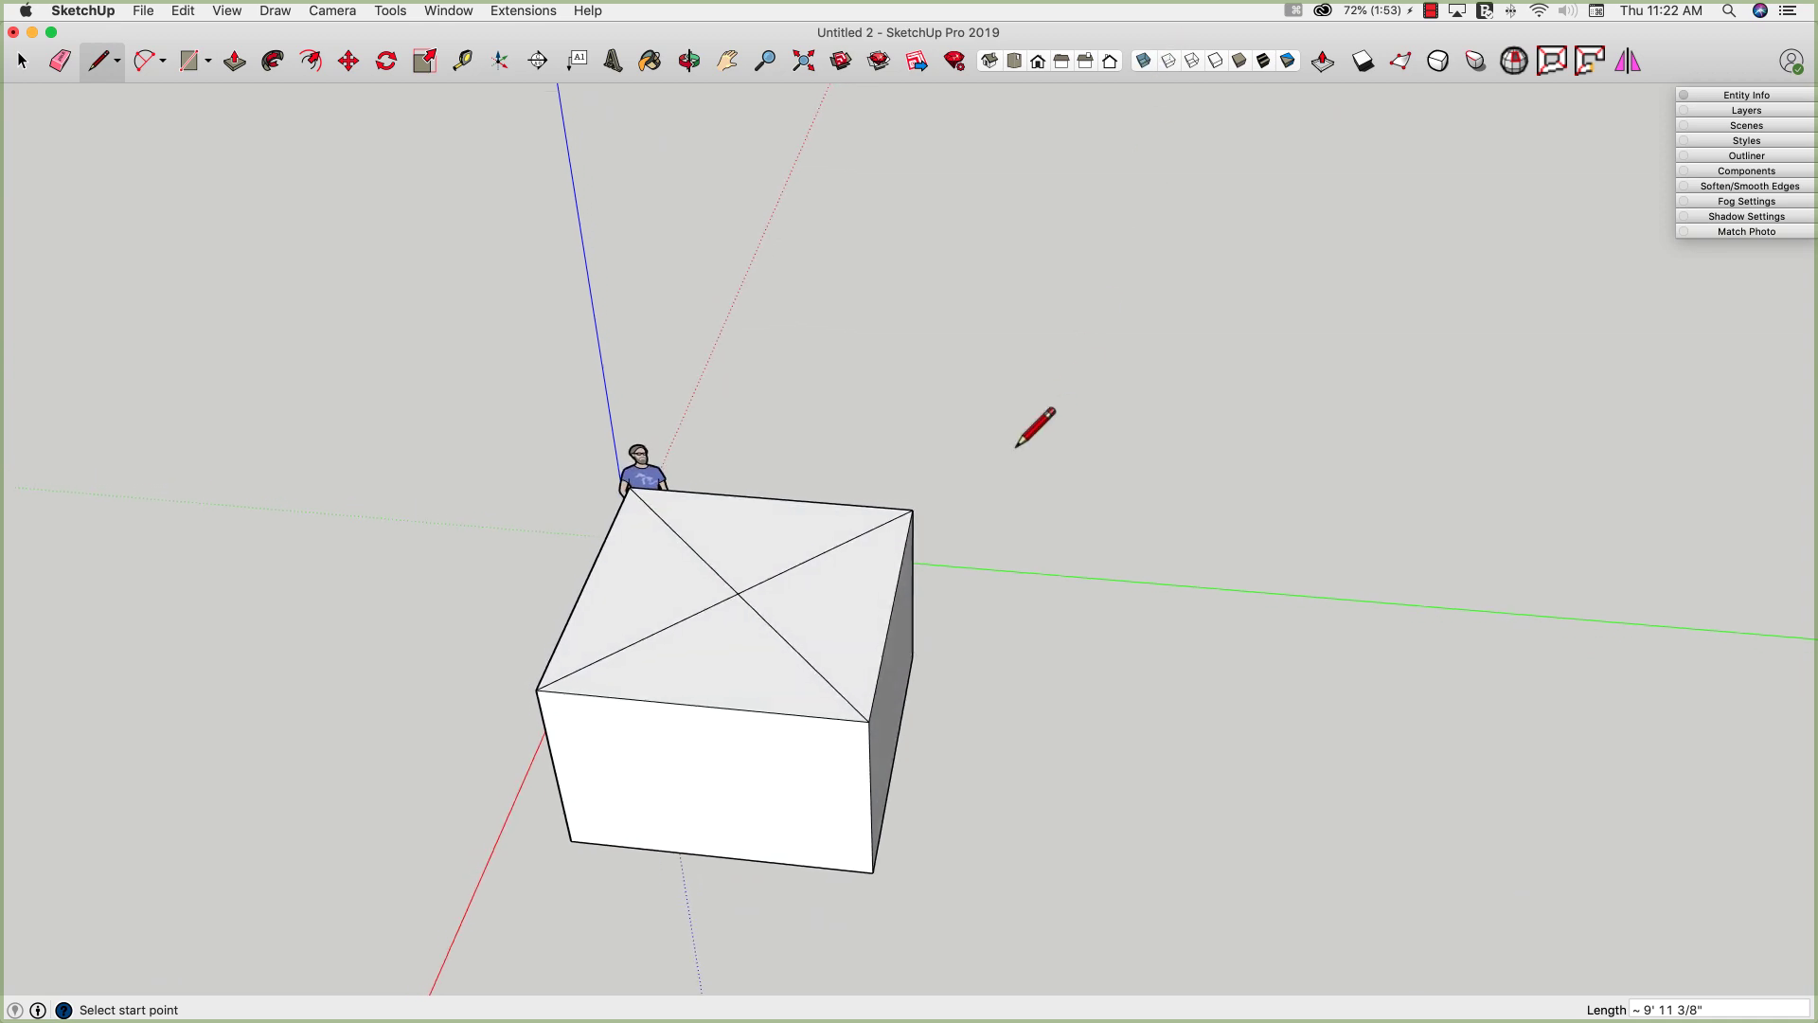
# - Erase the box's top edges at all four corners, leaving a square pyramid
pyautogui.moveTo(1018, 435)
pyautogui.mouseDown(button='middle')
pyautogui.moveTo(856, 446)
pyautogui.moveTo(744, 699)
pyautogui.moveTo(742, 674)
pyautogui.mouseUp(button='middle')
pyautogui.press('e')
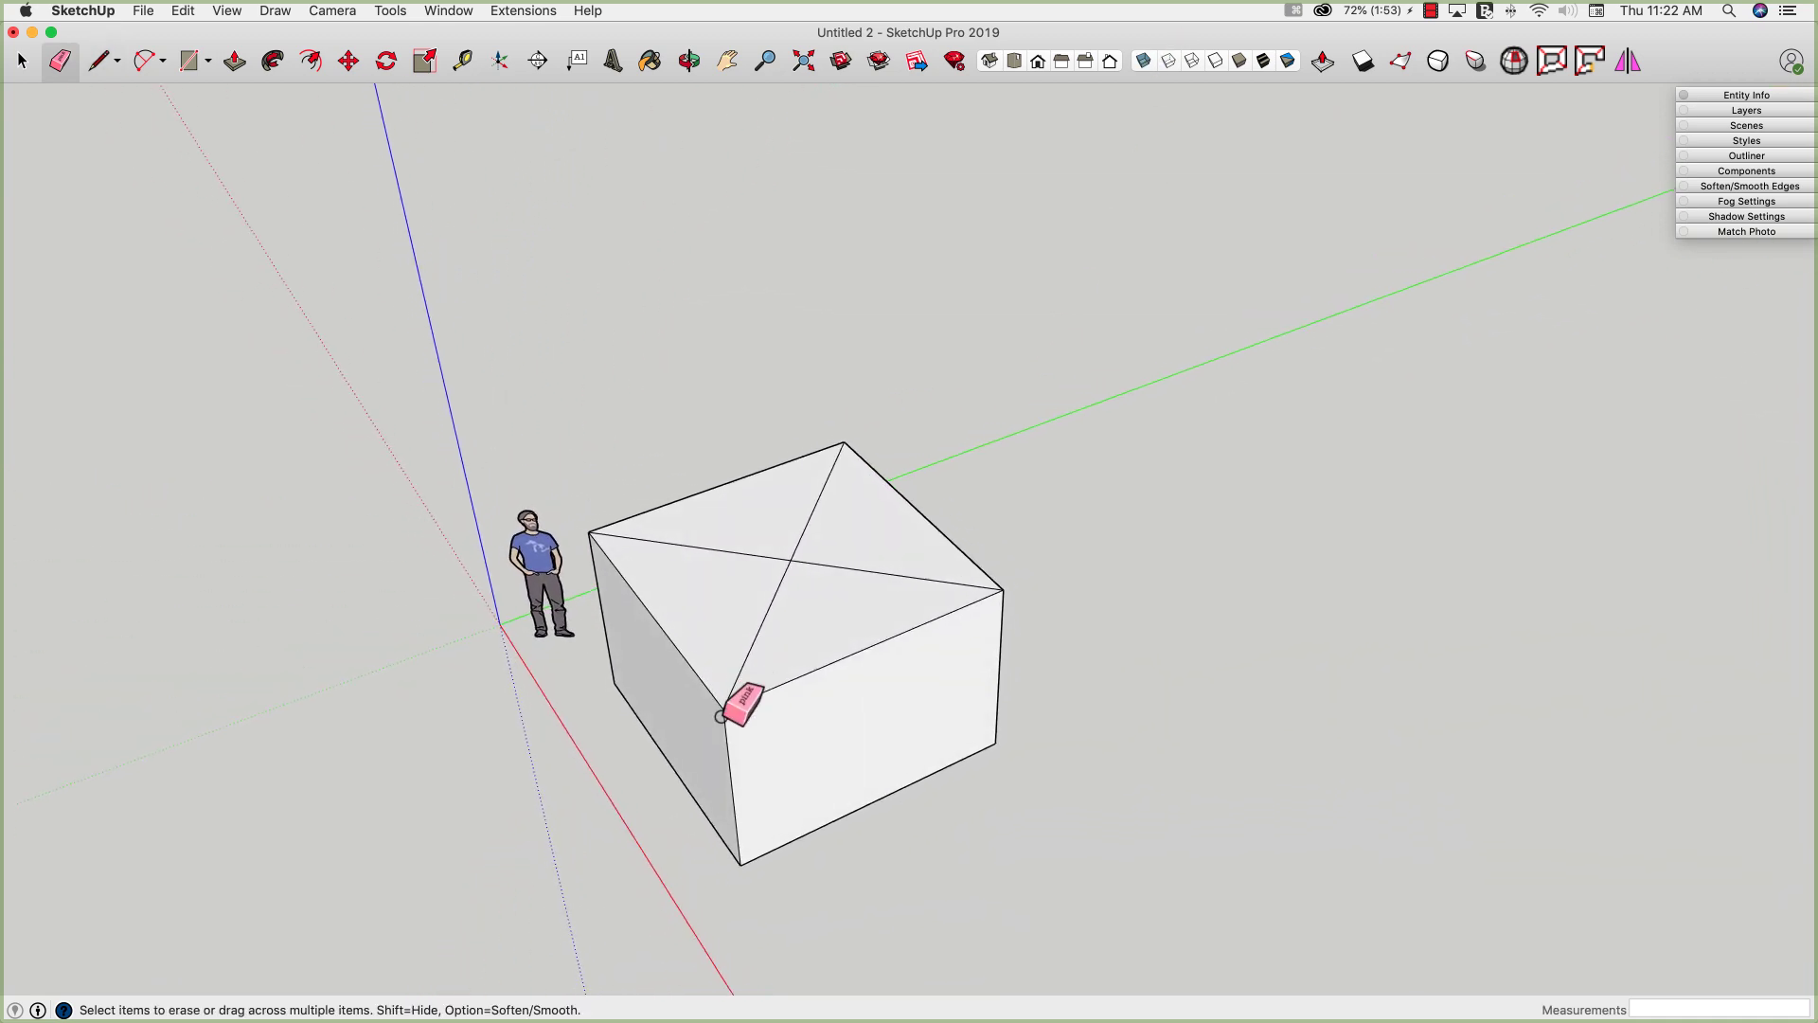
pyautogui.moveTo(719, 708); pyautogui.dragTo(800, 678)
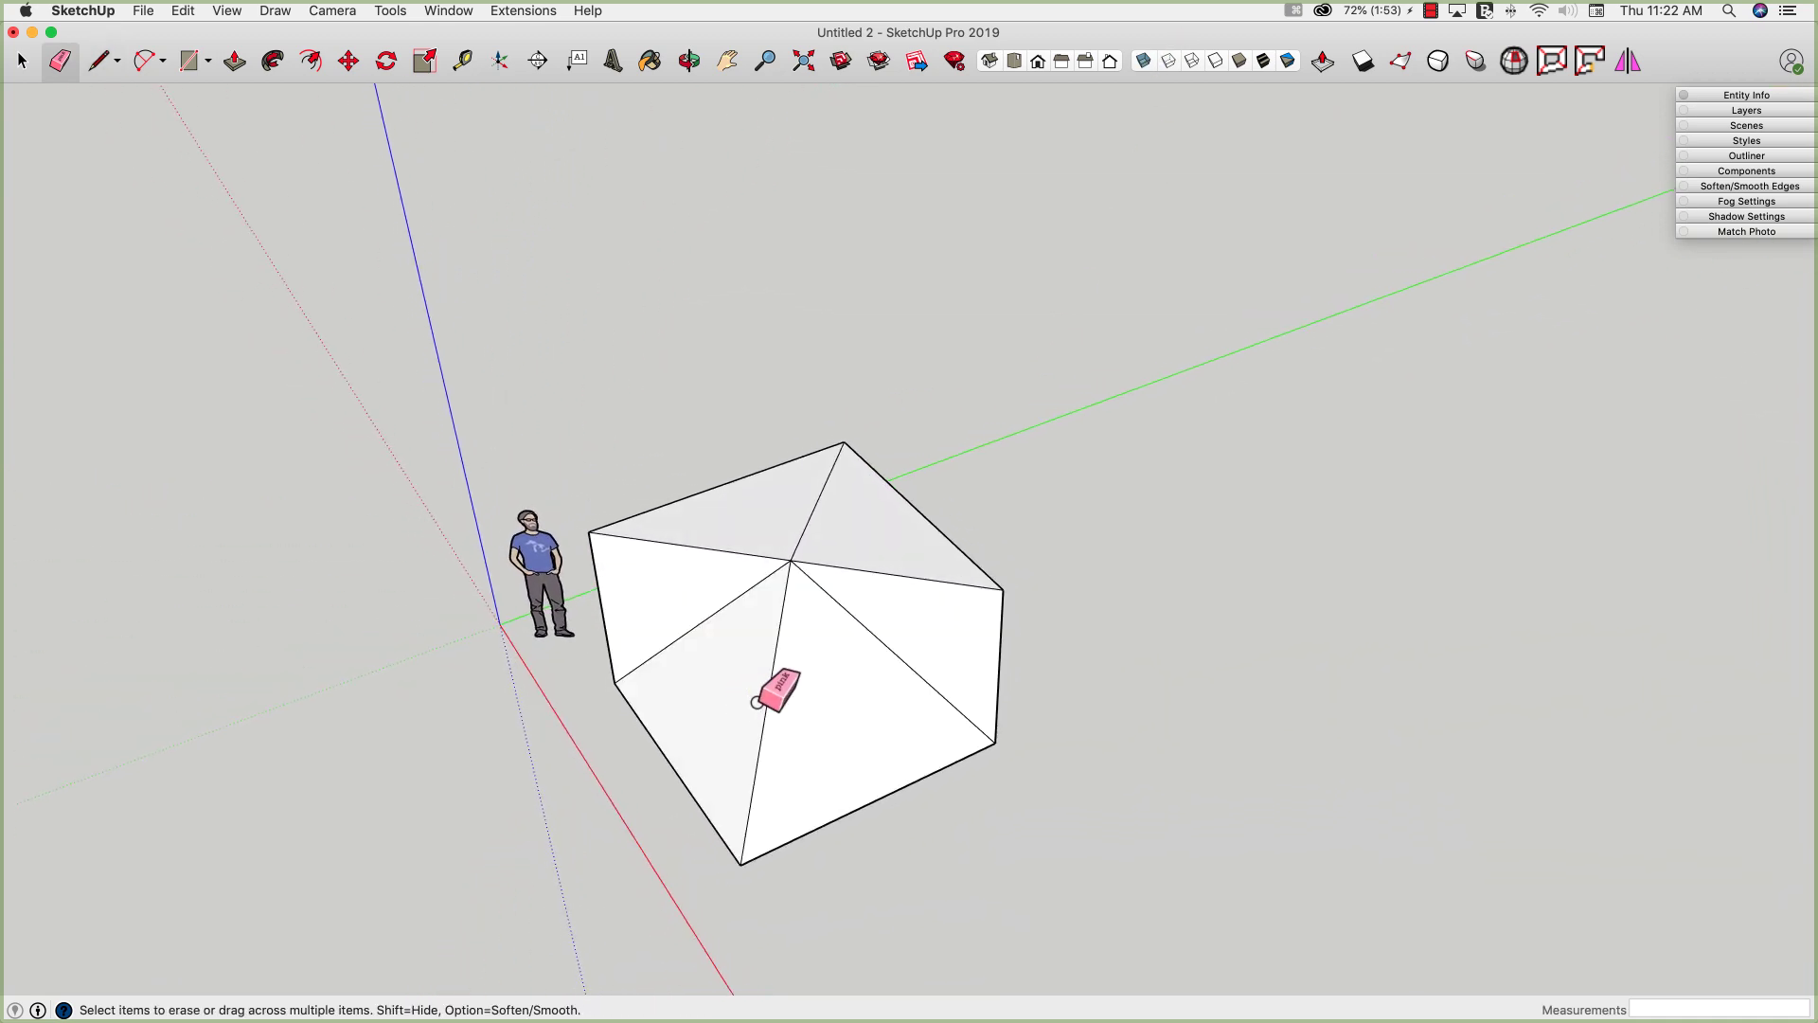
pyautogui.moveTo(1000, 589); pyautogui.dragTo(1000, 588)
pyautogui.moveTo(840, 440); pyautogui.dragTo(843, 447)
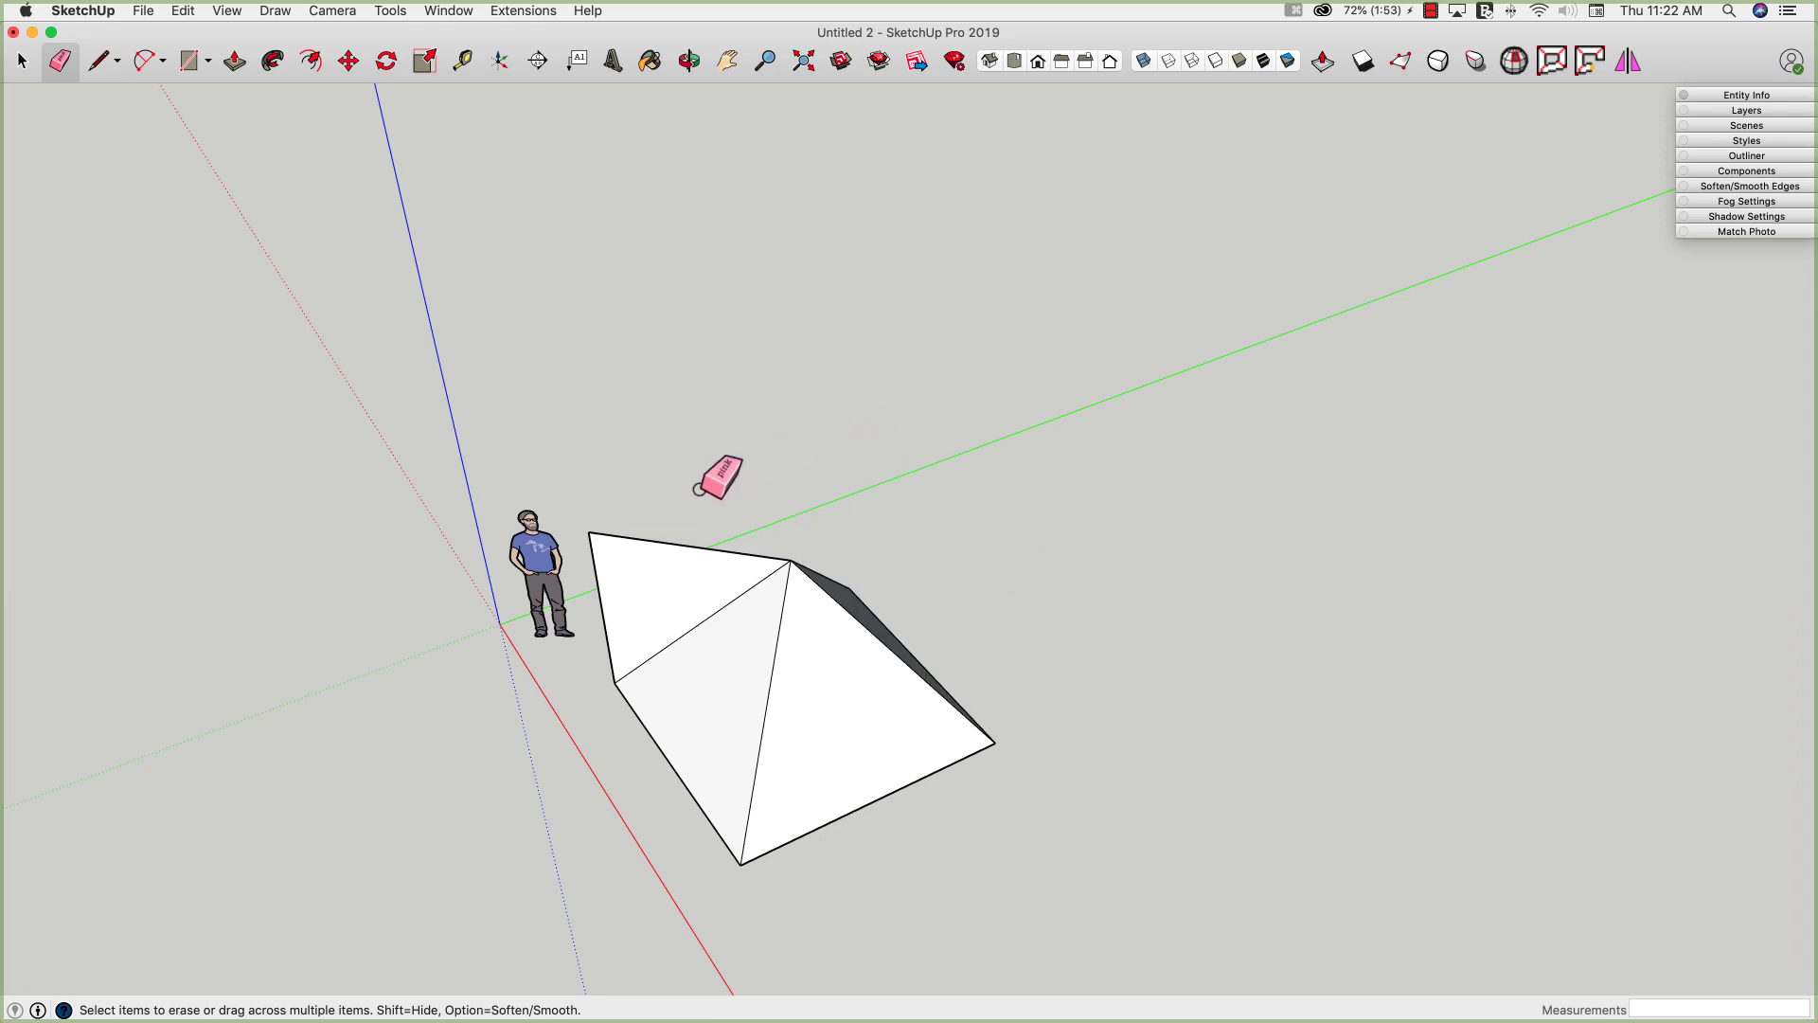
pyautogui.click(591, 533)
pyautogui.moveTo(814, 587); pyautogui.dragTo(848, 678, button='middle')
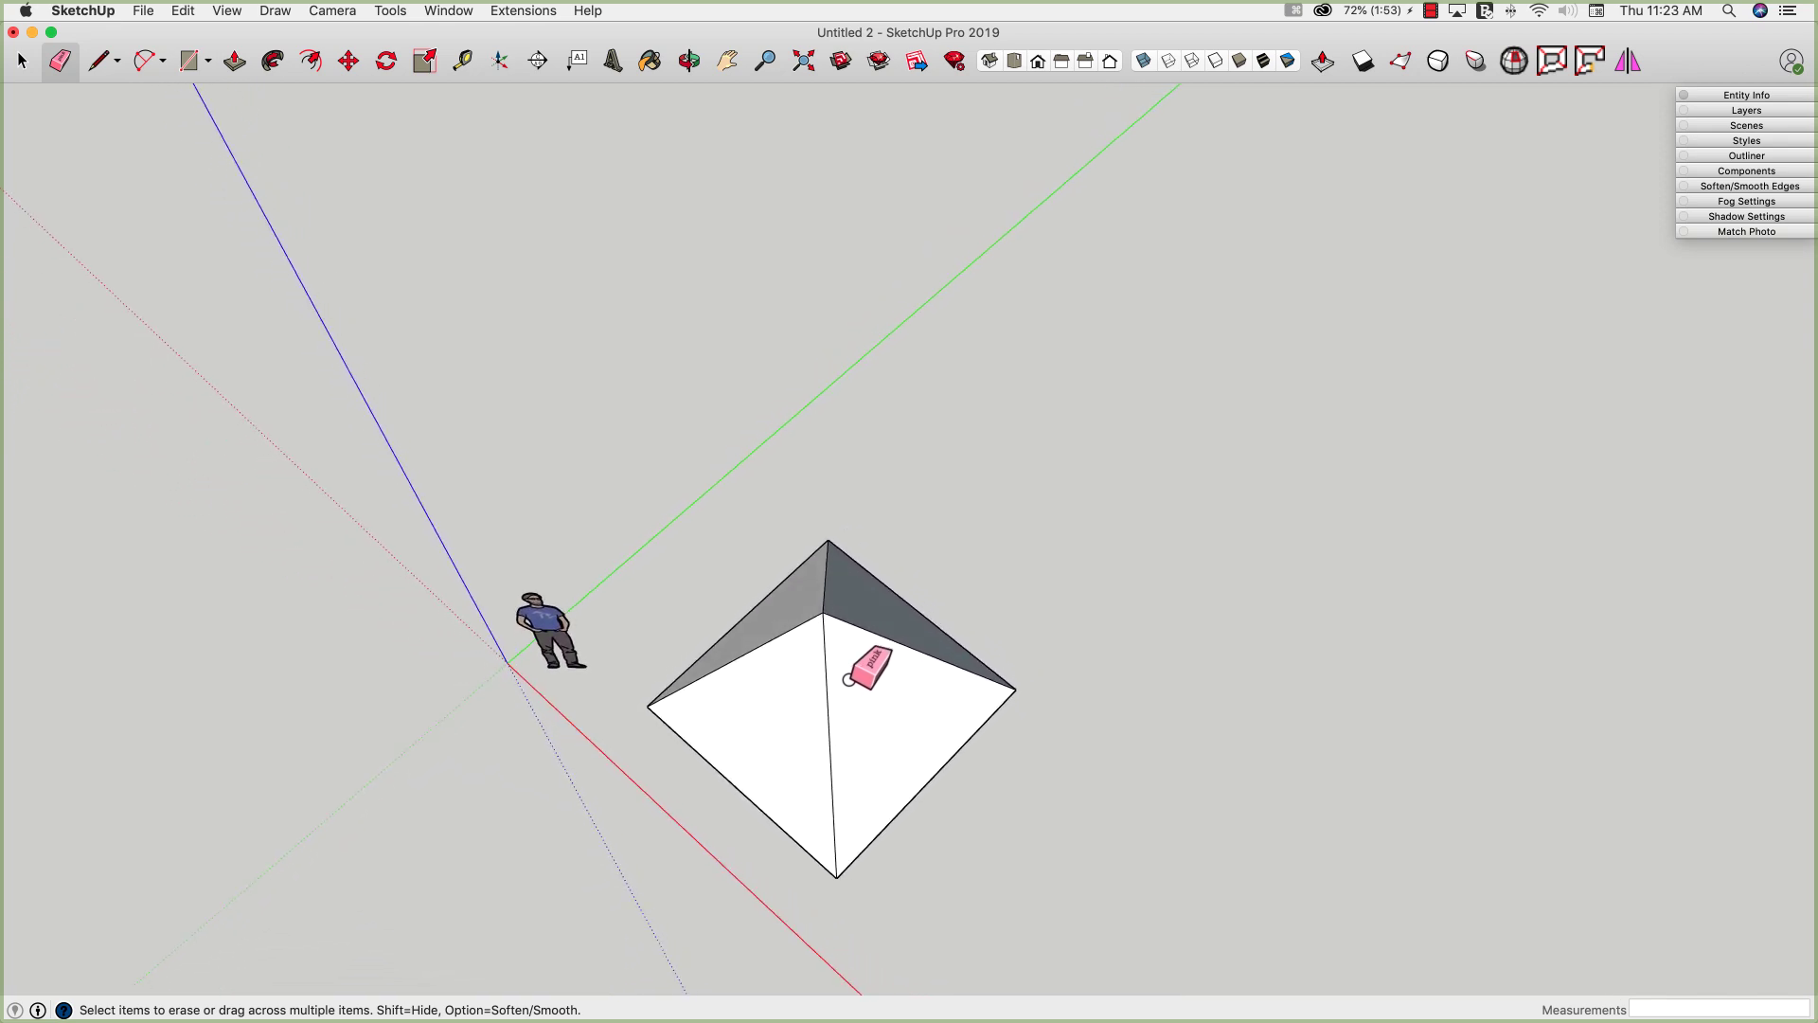
# - Orient all the pyramid's faces to match its right face
pyautogui.rightClick(849, 630)
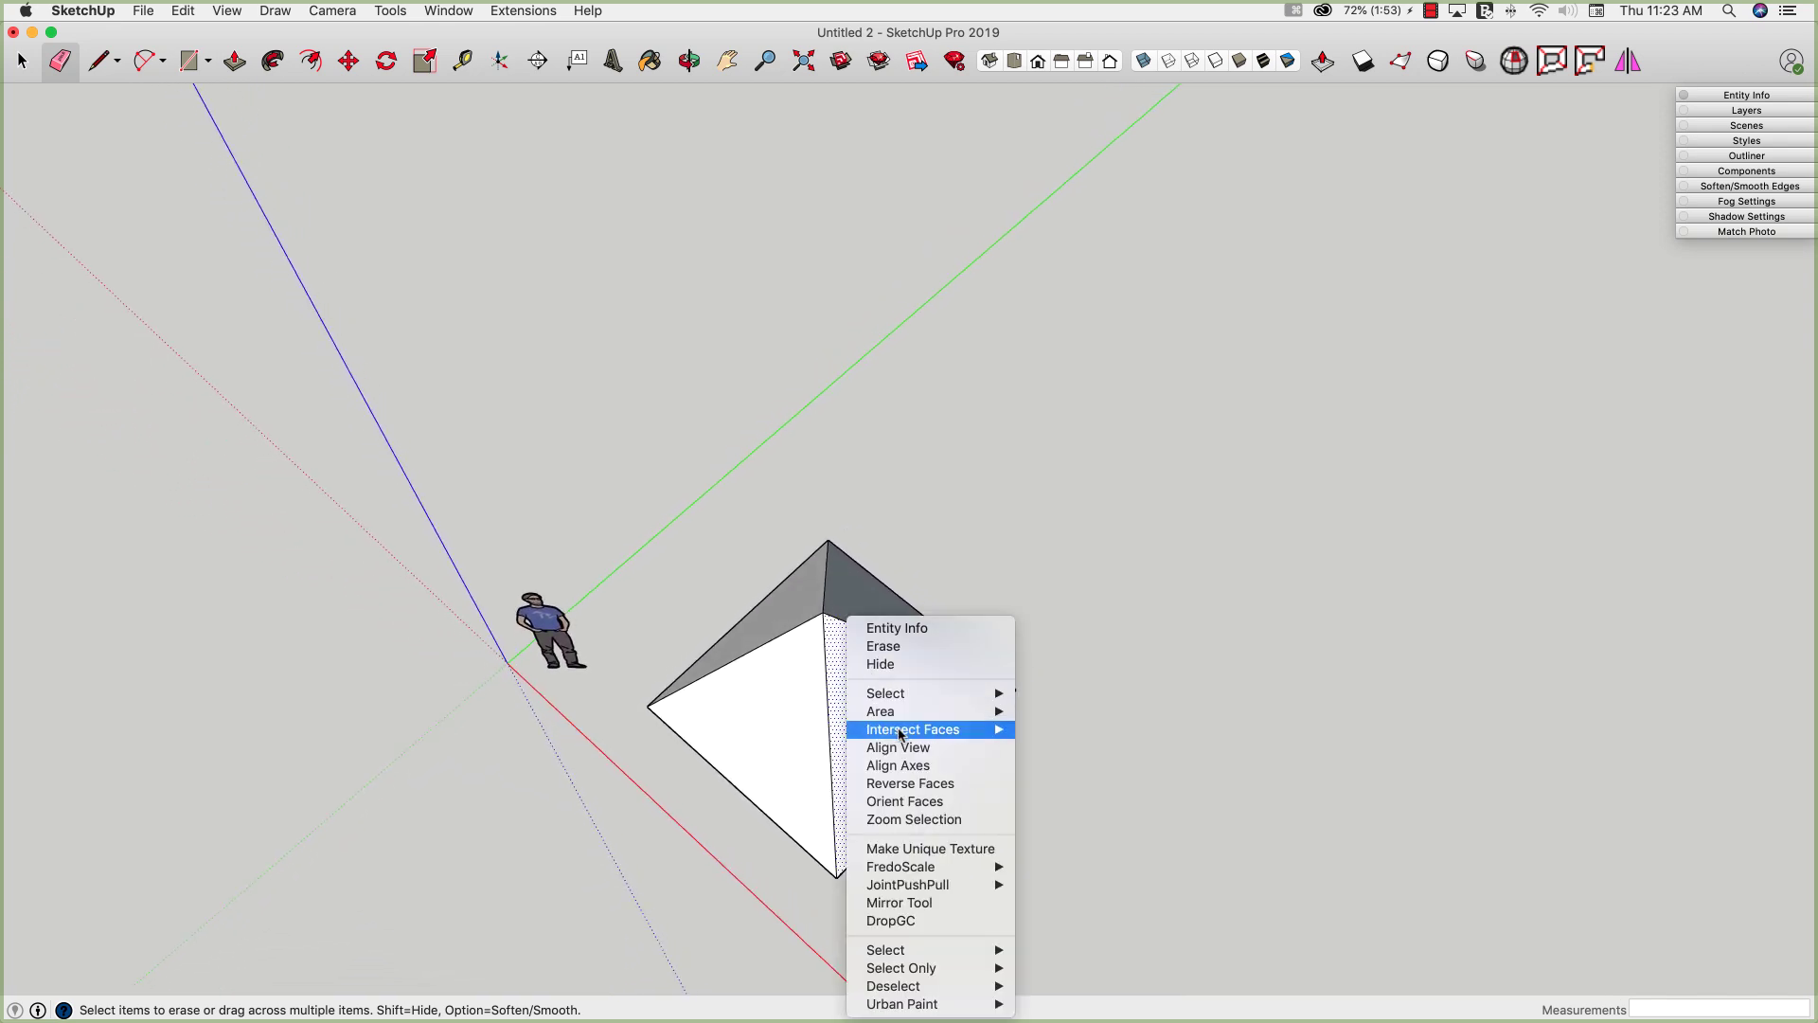
pyautogui.click(925, 804)
pyautogui.moveTo(953, 730)
pyautogui.mouseDown(button='middle')
pyautogui.moveTo(706, 526)
pyautogui.moveTo(845, 698)
pyautogui.moveTo(856, 669)
pyautogui.moveTo(771, 636)
pyautogui.moveTo(759, 690)
pyautogui.moveTo(917, 747)
pyautogui.moveTo(832, 759)
pyautogui.moveTo(794, 693)
pyautogui.moveTo(877, 535)
pyautogui.moveTo(850, 549)
pyautogui.moveTo(818, 723)
pyautogui.moveTo(787, 718)
pyautogui.moveTo(822, 668)
pyautogui.moveTo(827, 588)
pyautogui.moveTo(826, 606)
pyautogui.moveTo(801, 568)
pyautogui.mouseUp(button='middle')
pyautogui.press('space')
pyautogui.keyDown('shift'); pyautogui.hscroll(5, 799, 566); pyautogui.keyUp('shift')
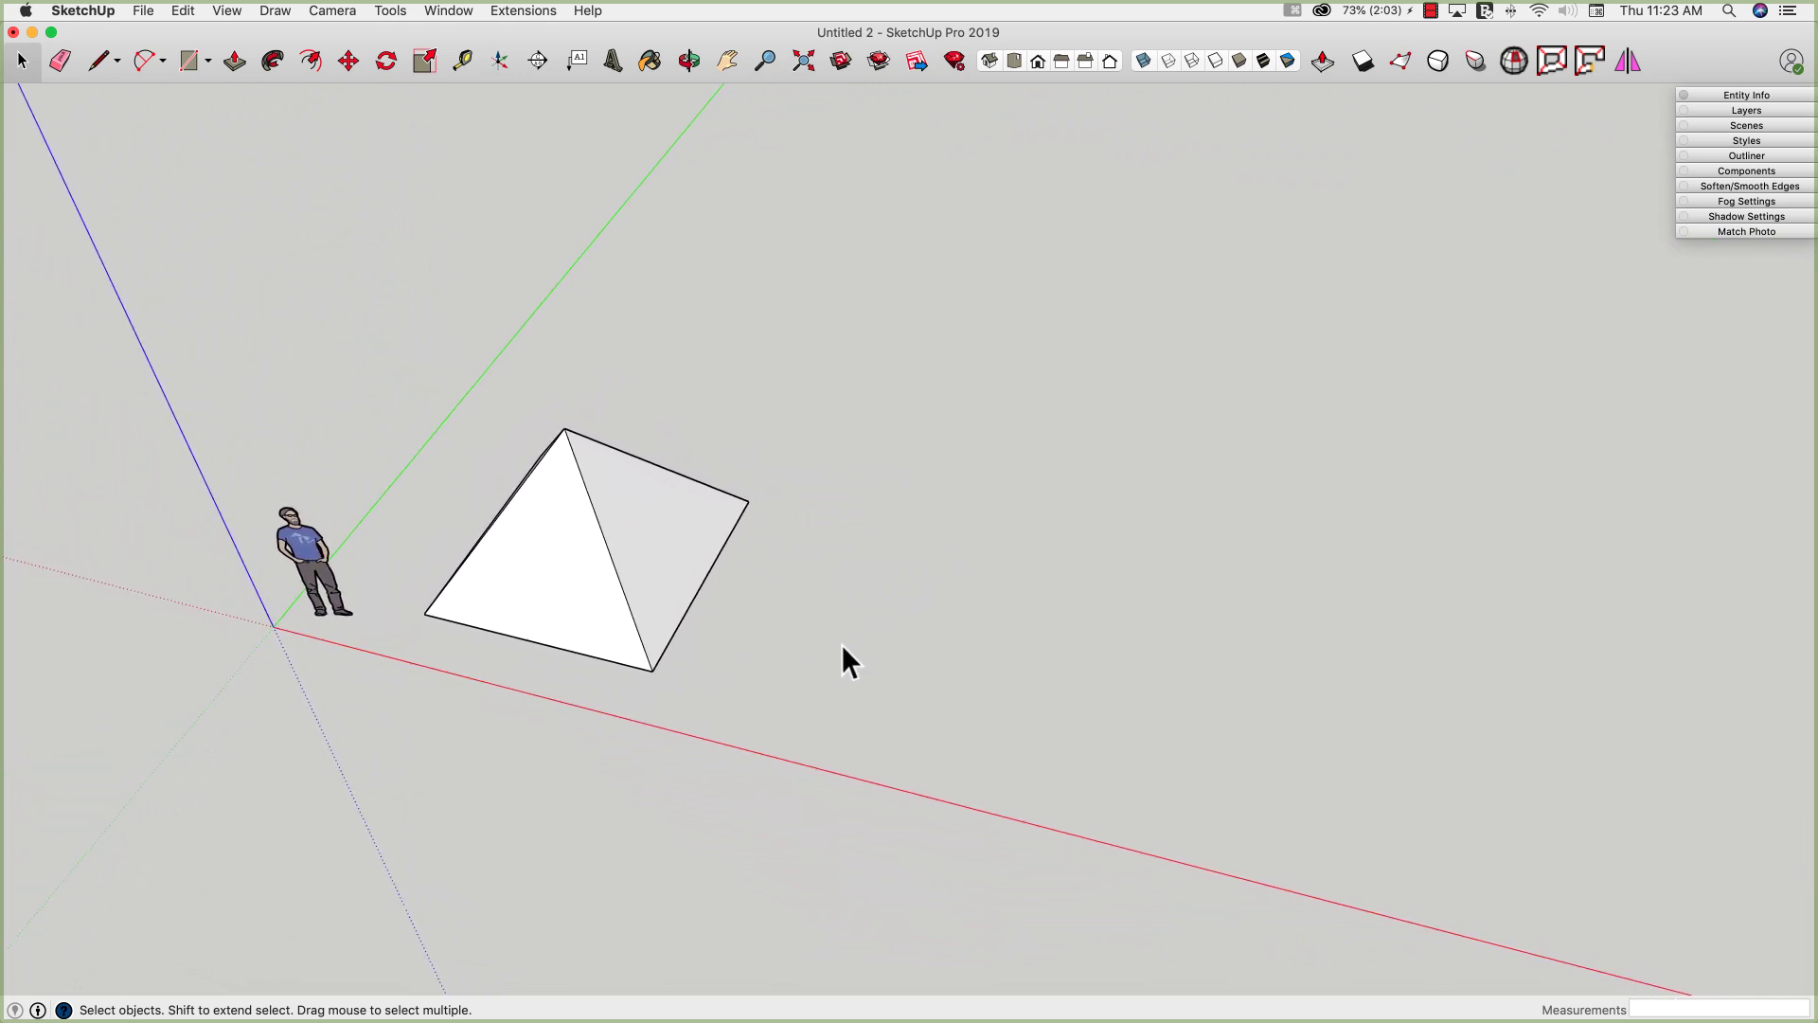
# - Draw a 10' by 10' square face starting from the first pyramid's base corner
pyautogui.click(196, 66)
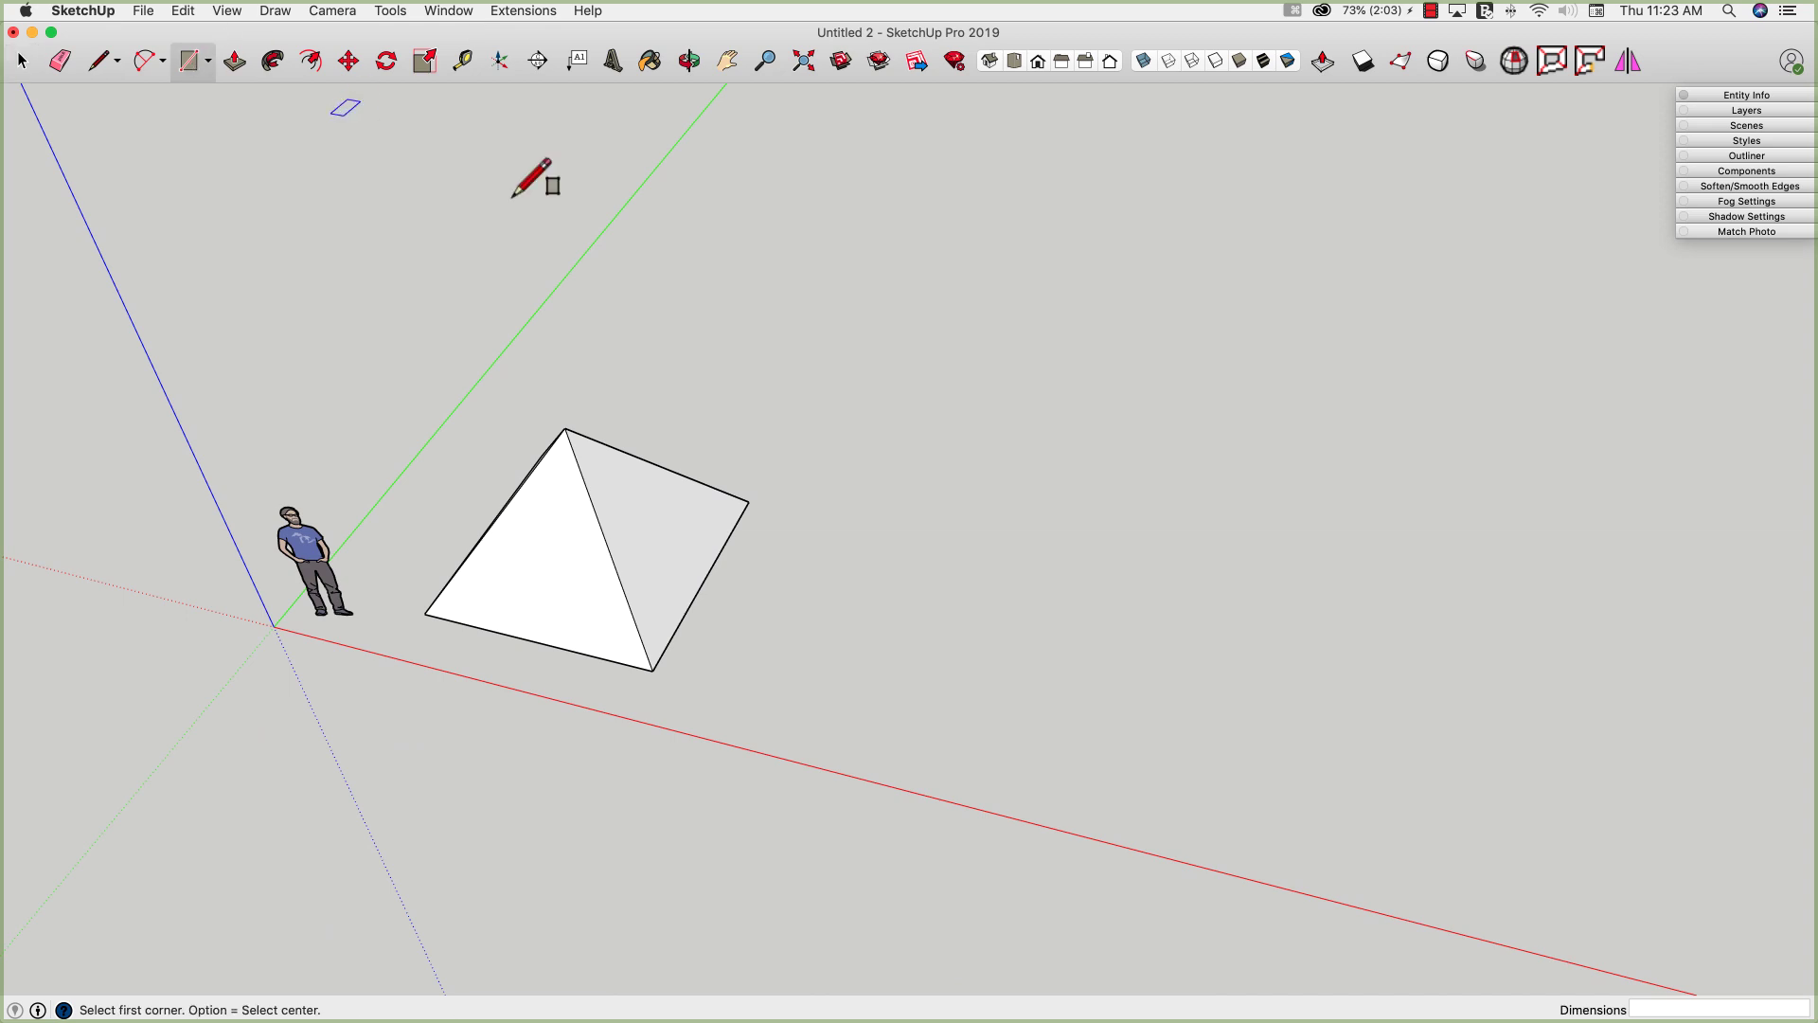
pyautogui.click(712, 683)
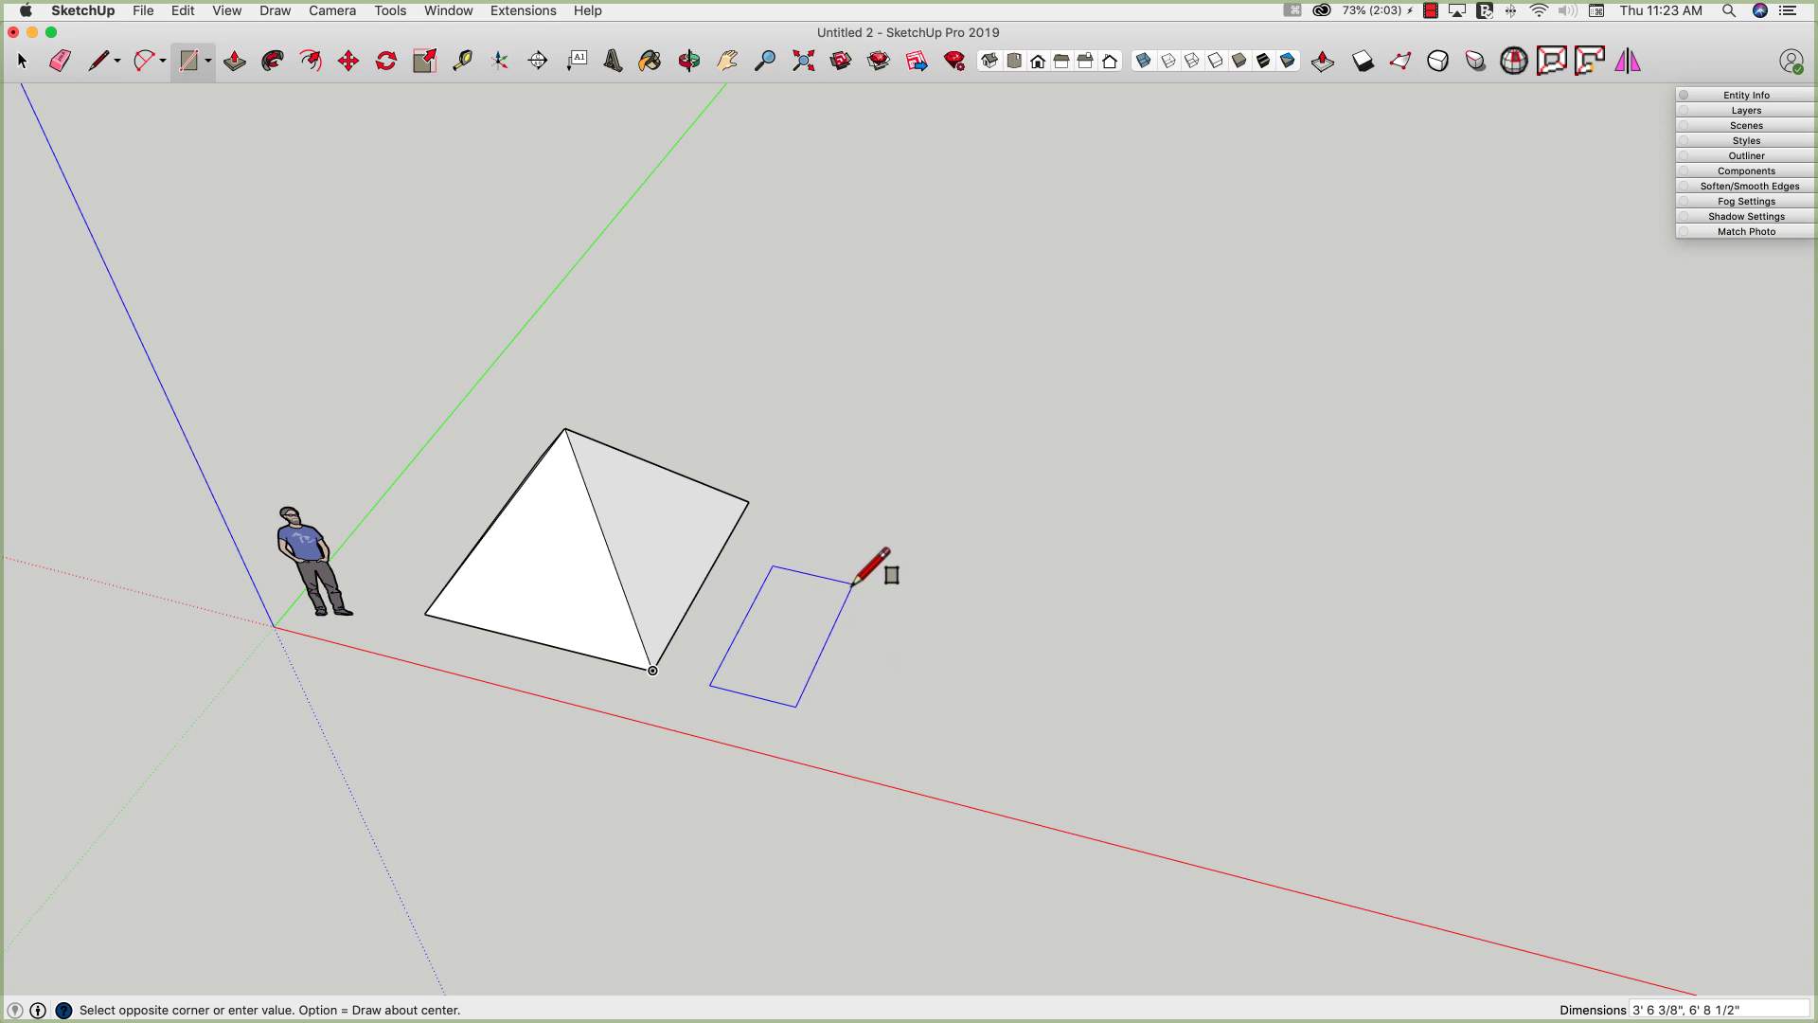
pyautogui.press('Escape')
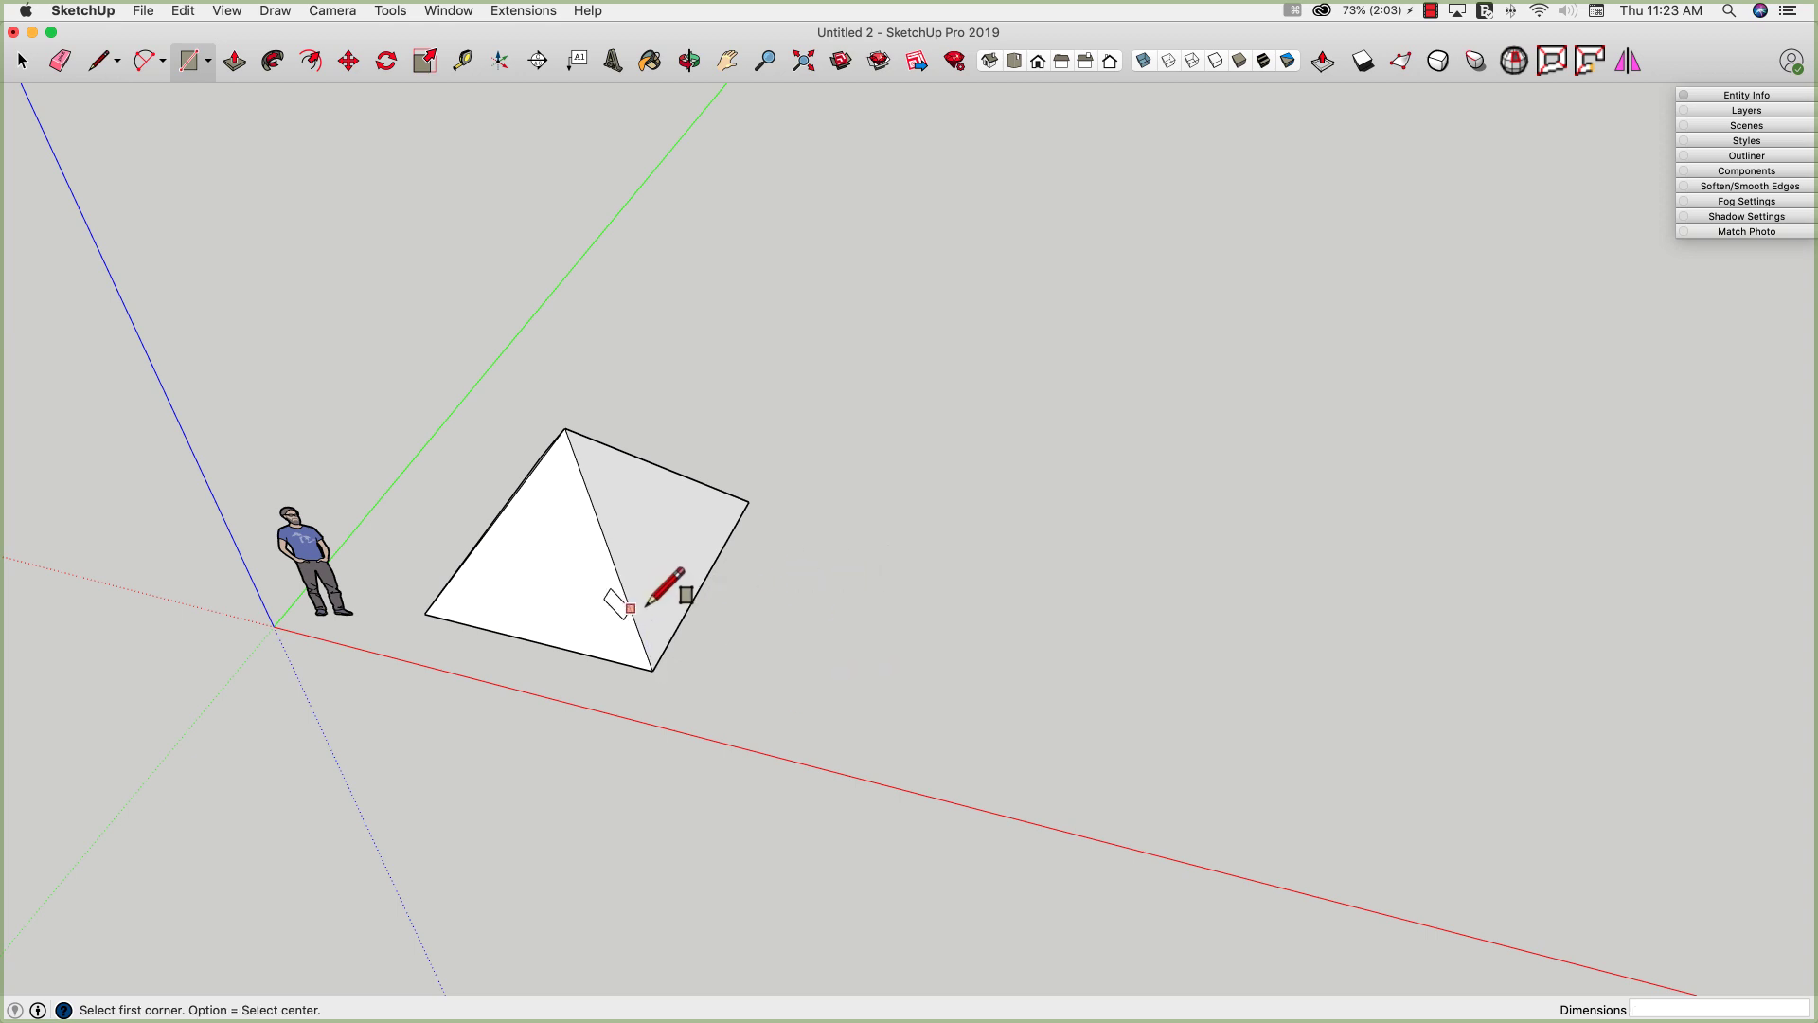
pyautogui.click(702, 684)
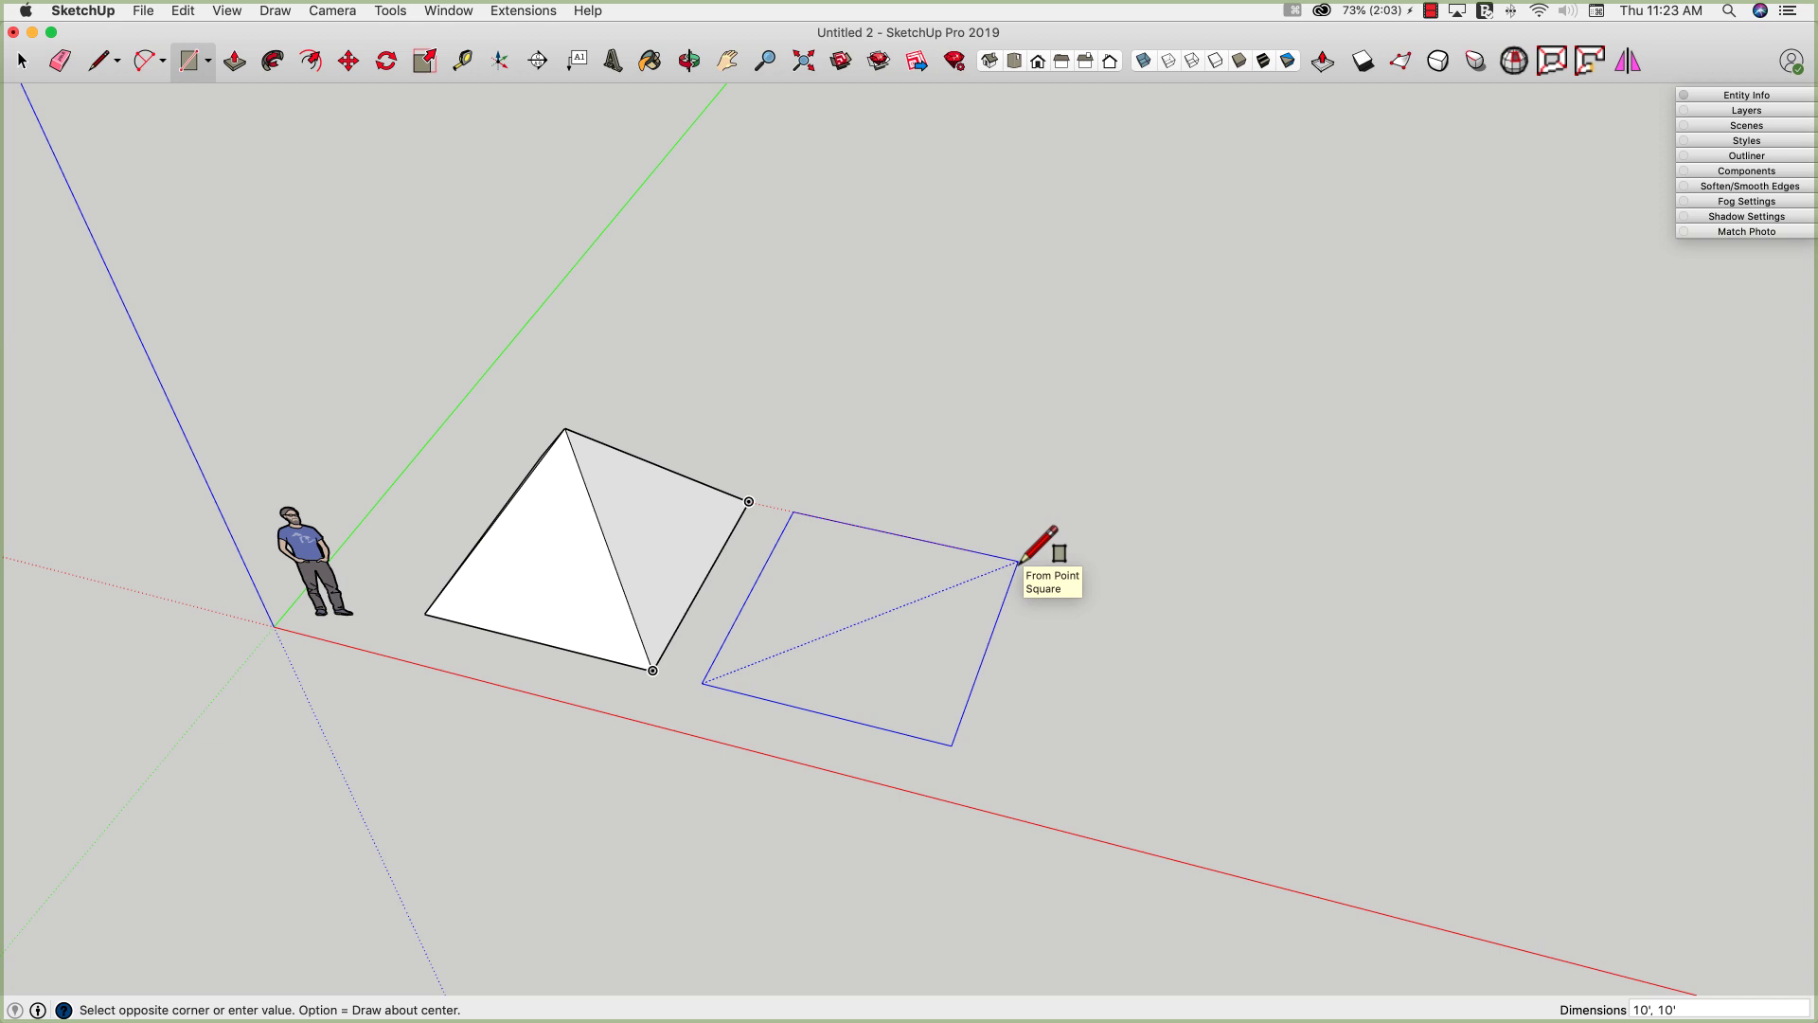
pyautogui.click(1017, 562)
pyautogui.moveTo(1039, 600)
pyautogui.mouseDown(button='middle')
pyautogui.moveTo(957, 698)
pyautogui.moveTo(812, 682)
pyautogui.moveTo(677, 434)
pyautogui.moveTo(913, 316)
pyautogui.moveTo(849, 438)
pyautogui.mouseUp(button='middle')
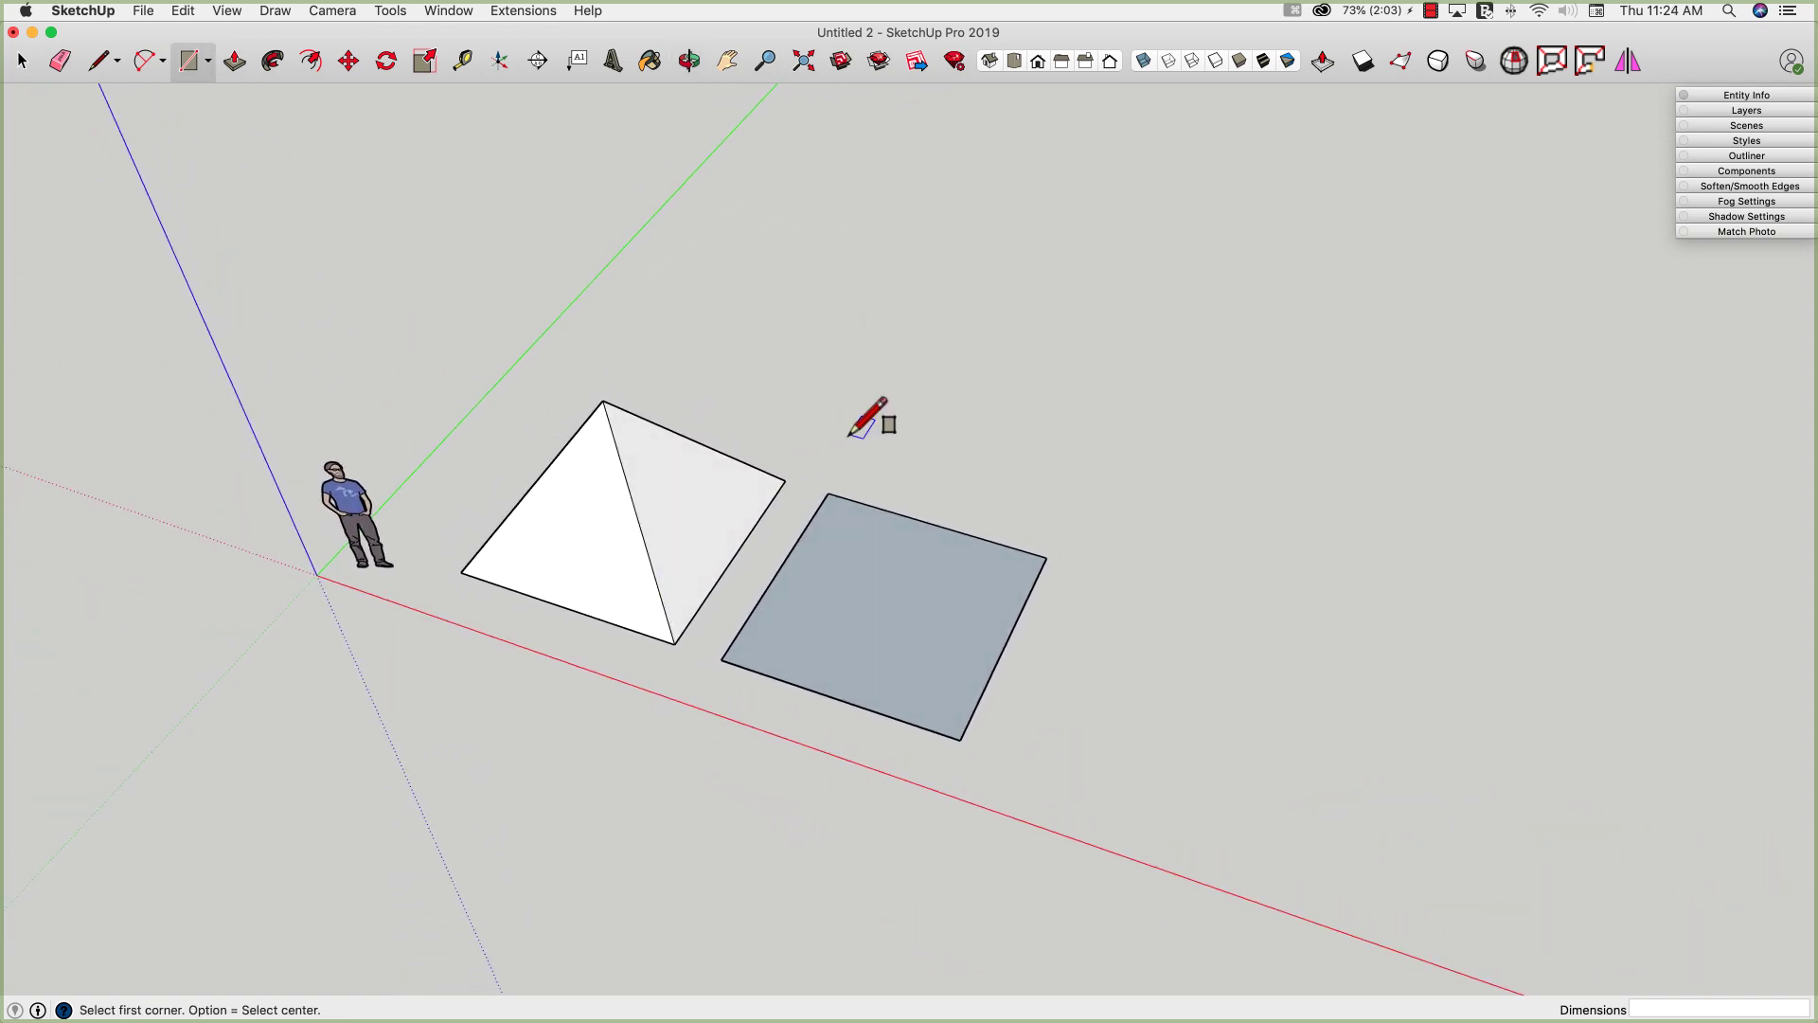
pyautogui.press('p')
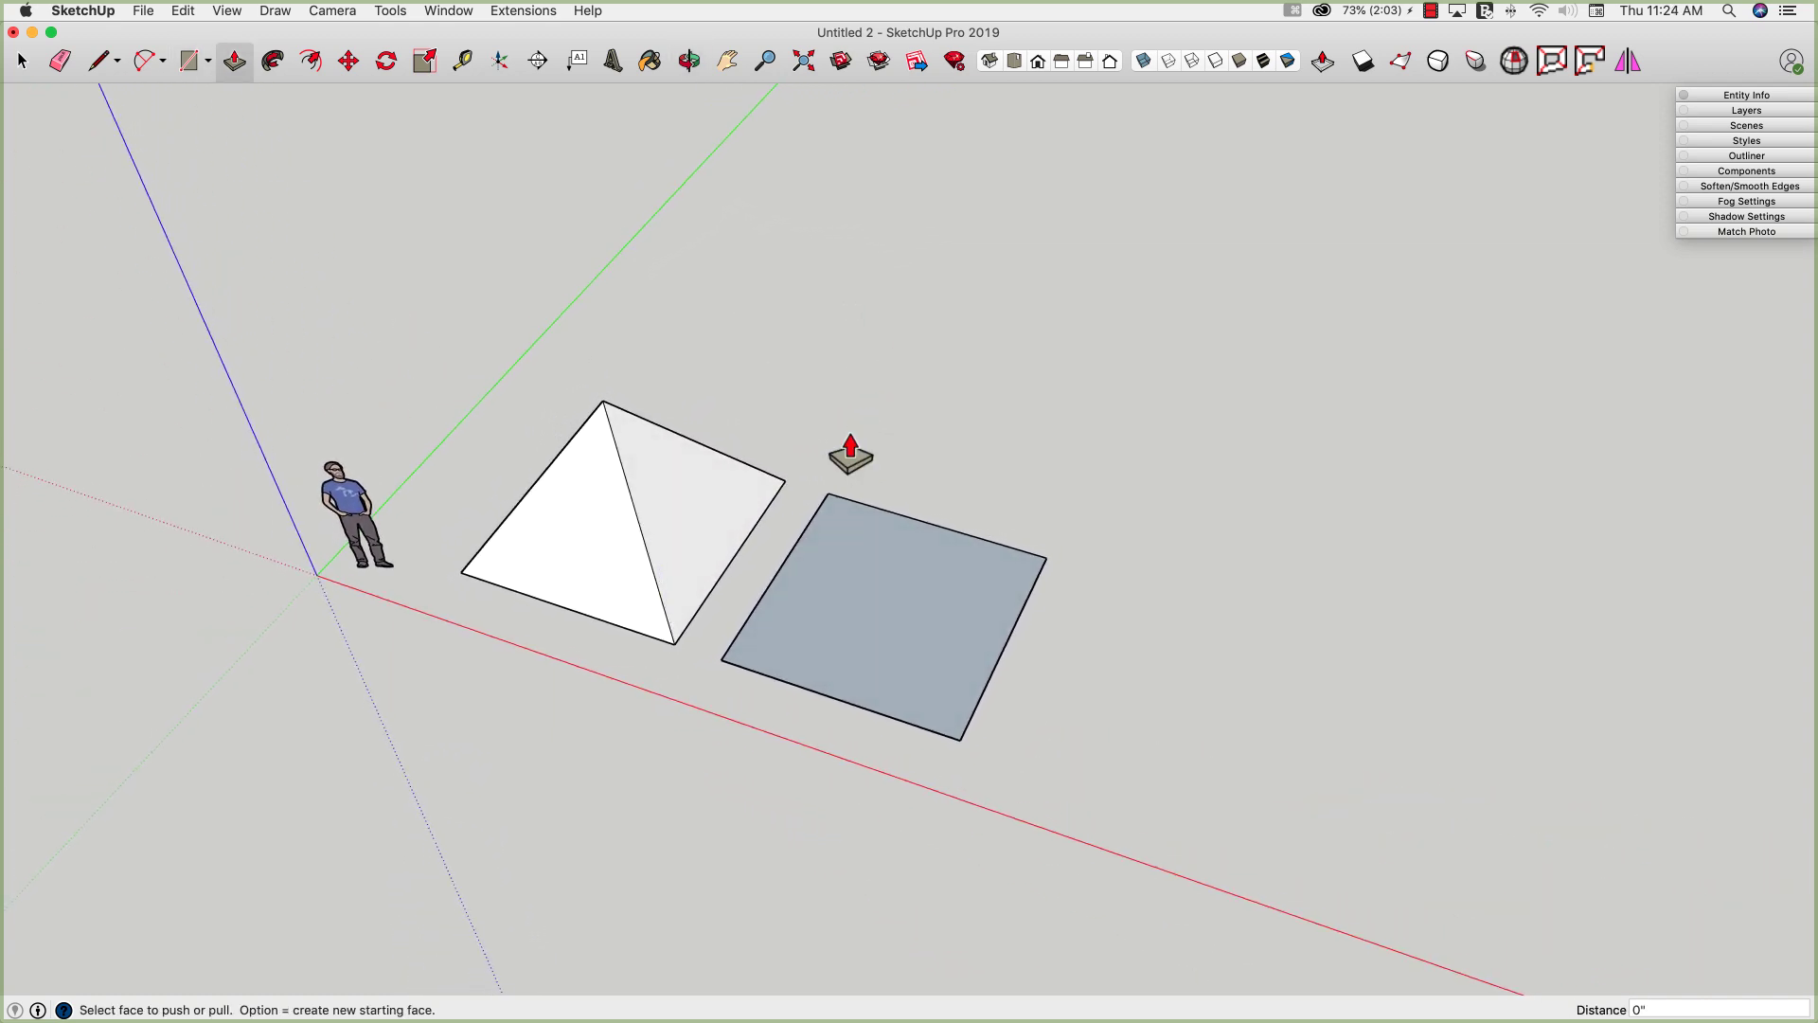
pyautogui.click(857, 621)
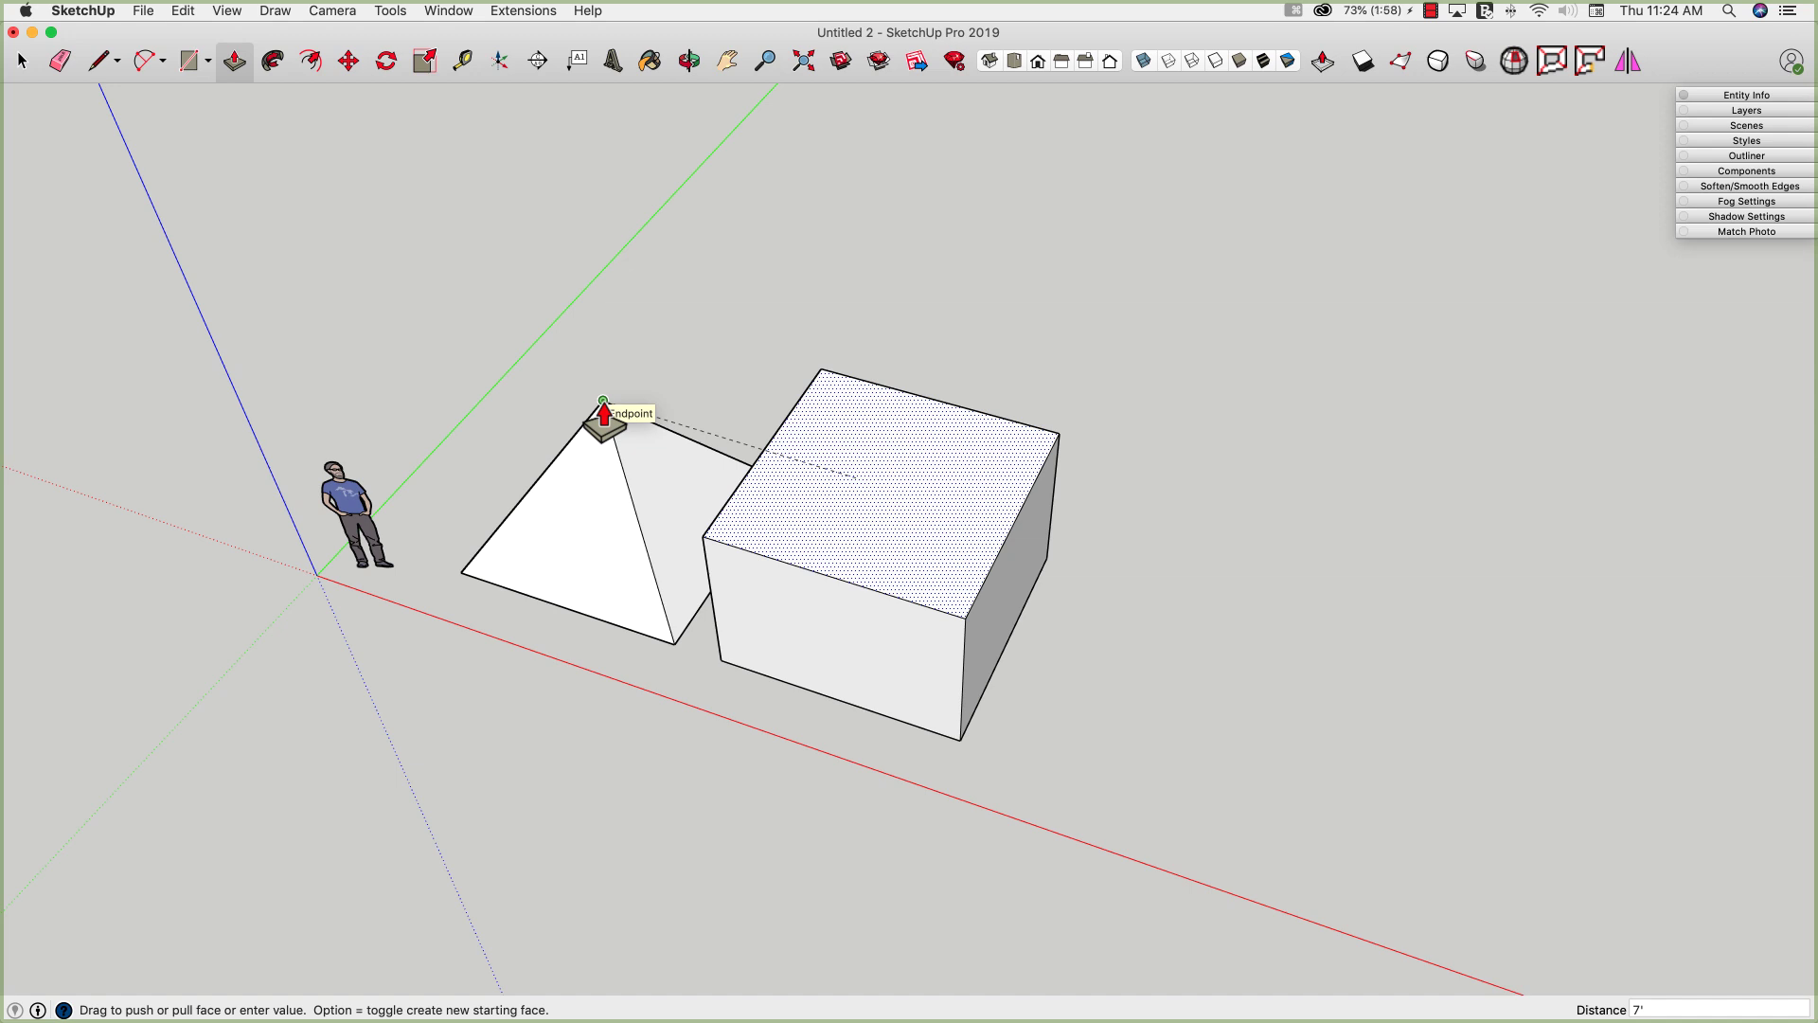
pyautogui.click(603, 401)
pyautogui.moveTo(1054, 556); pyautogui.dragTo(997, 479, button='middle')
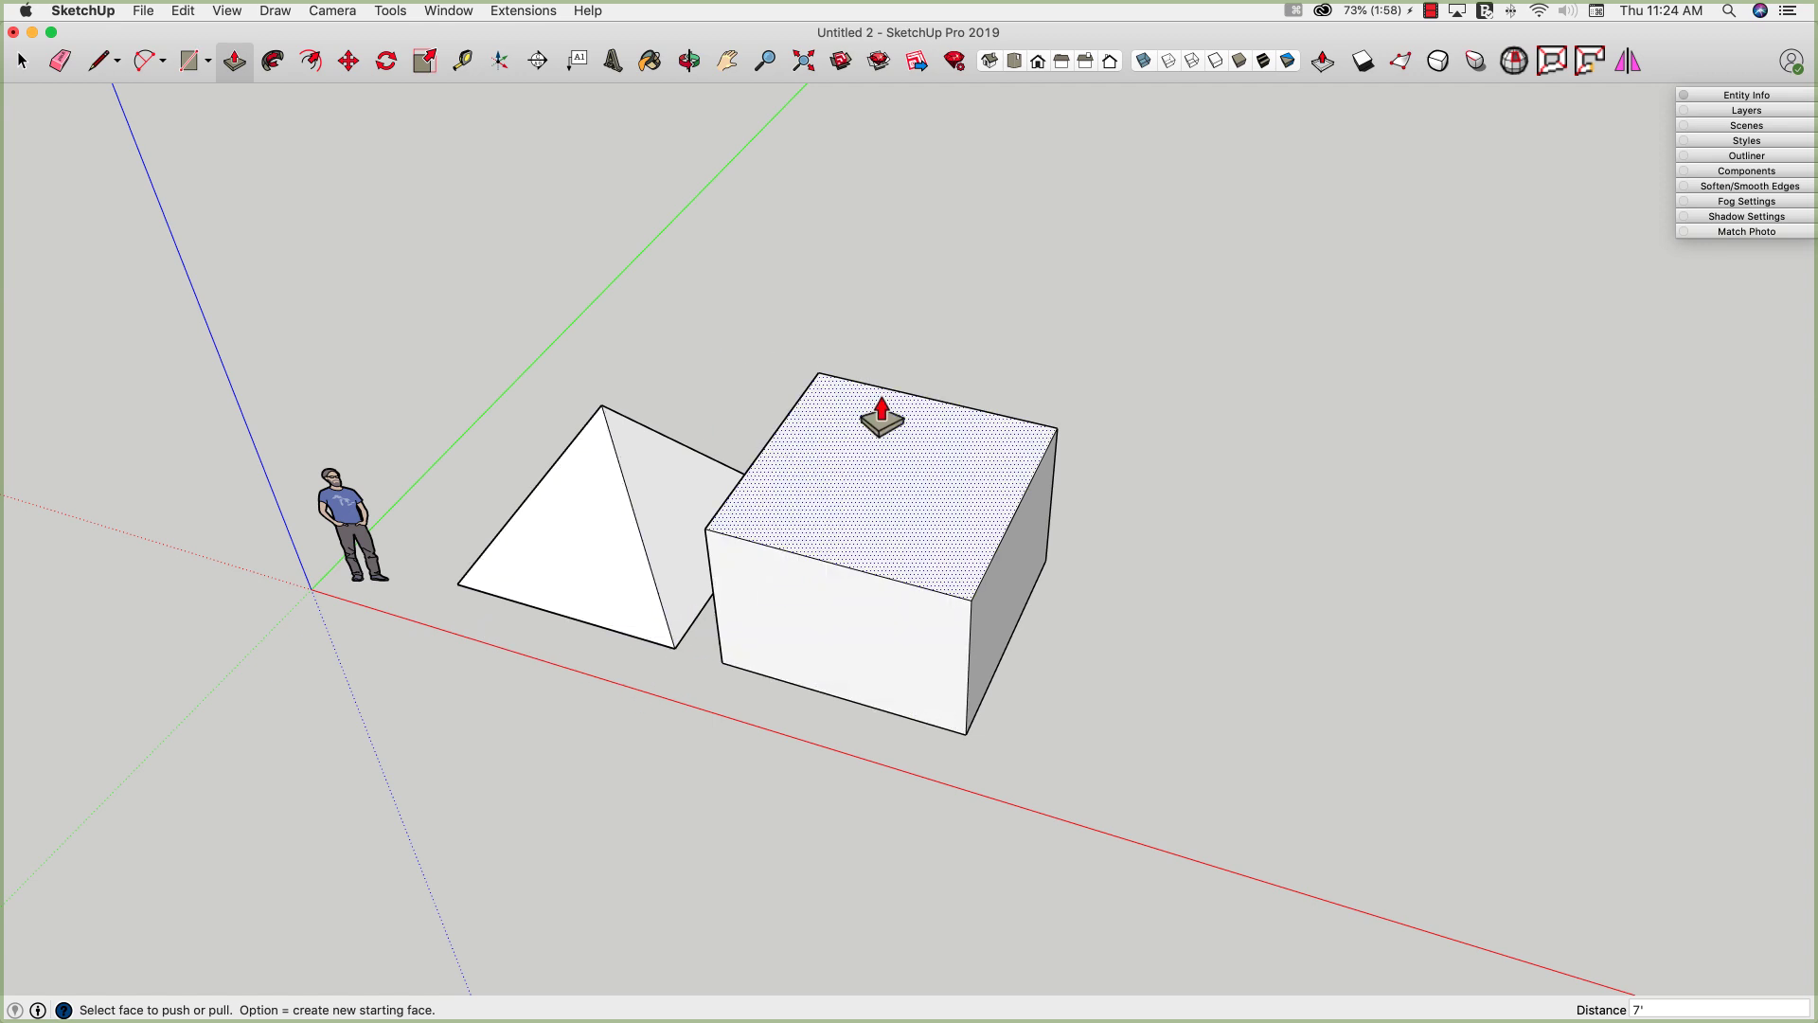
pyautogui.press('super+z')
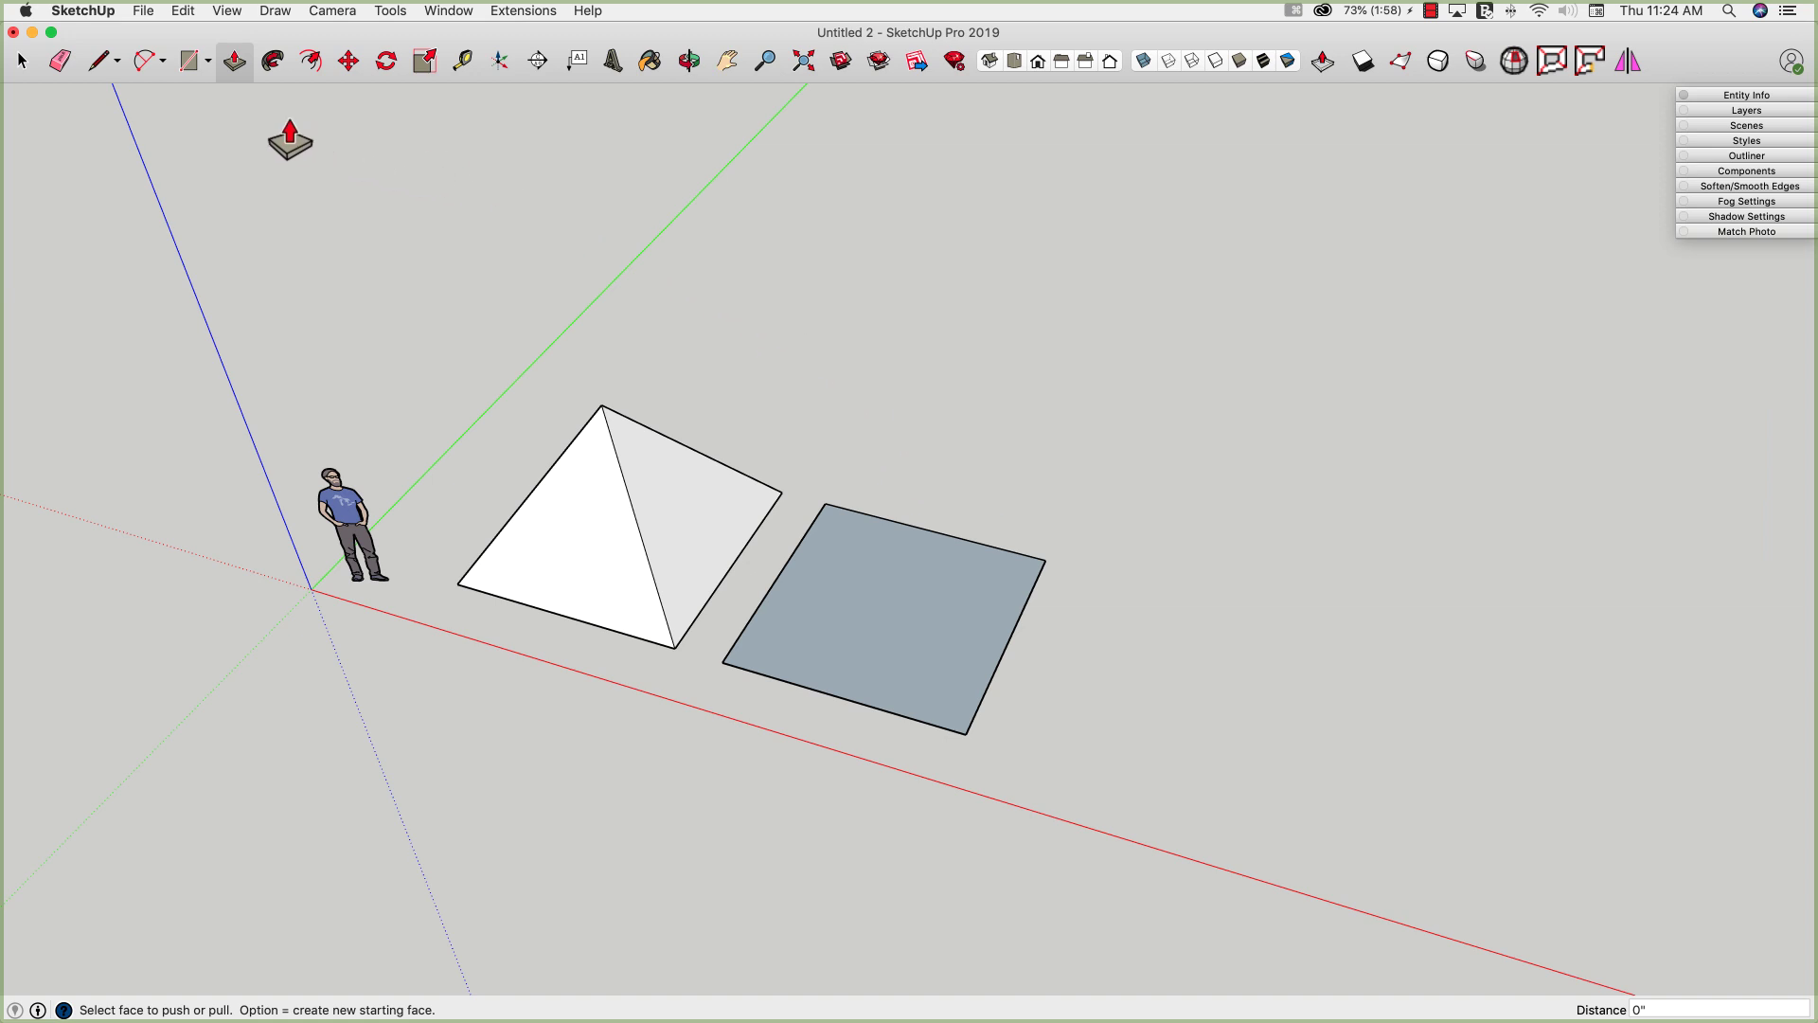
# - Draw a 7' tall vertical triangle from the square's edge midpoint up over its centre
pyautogui.press('l')
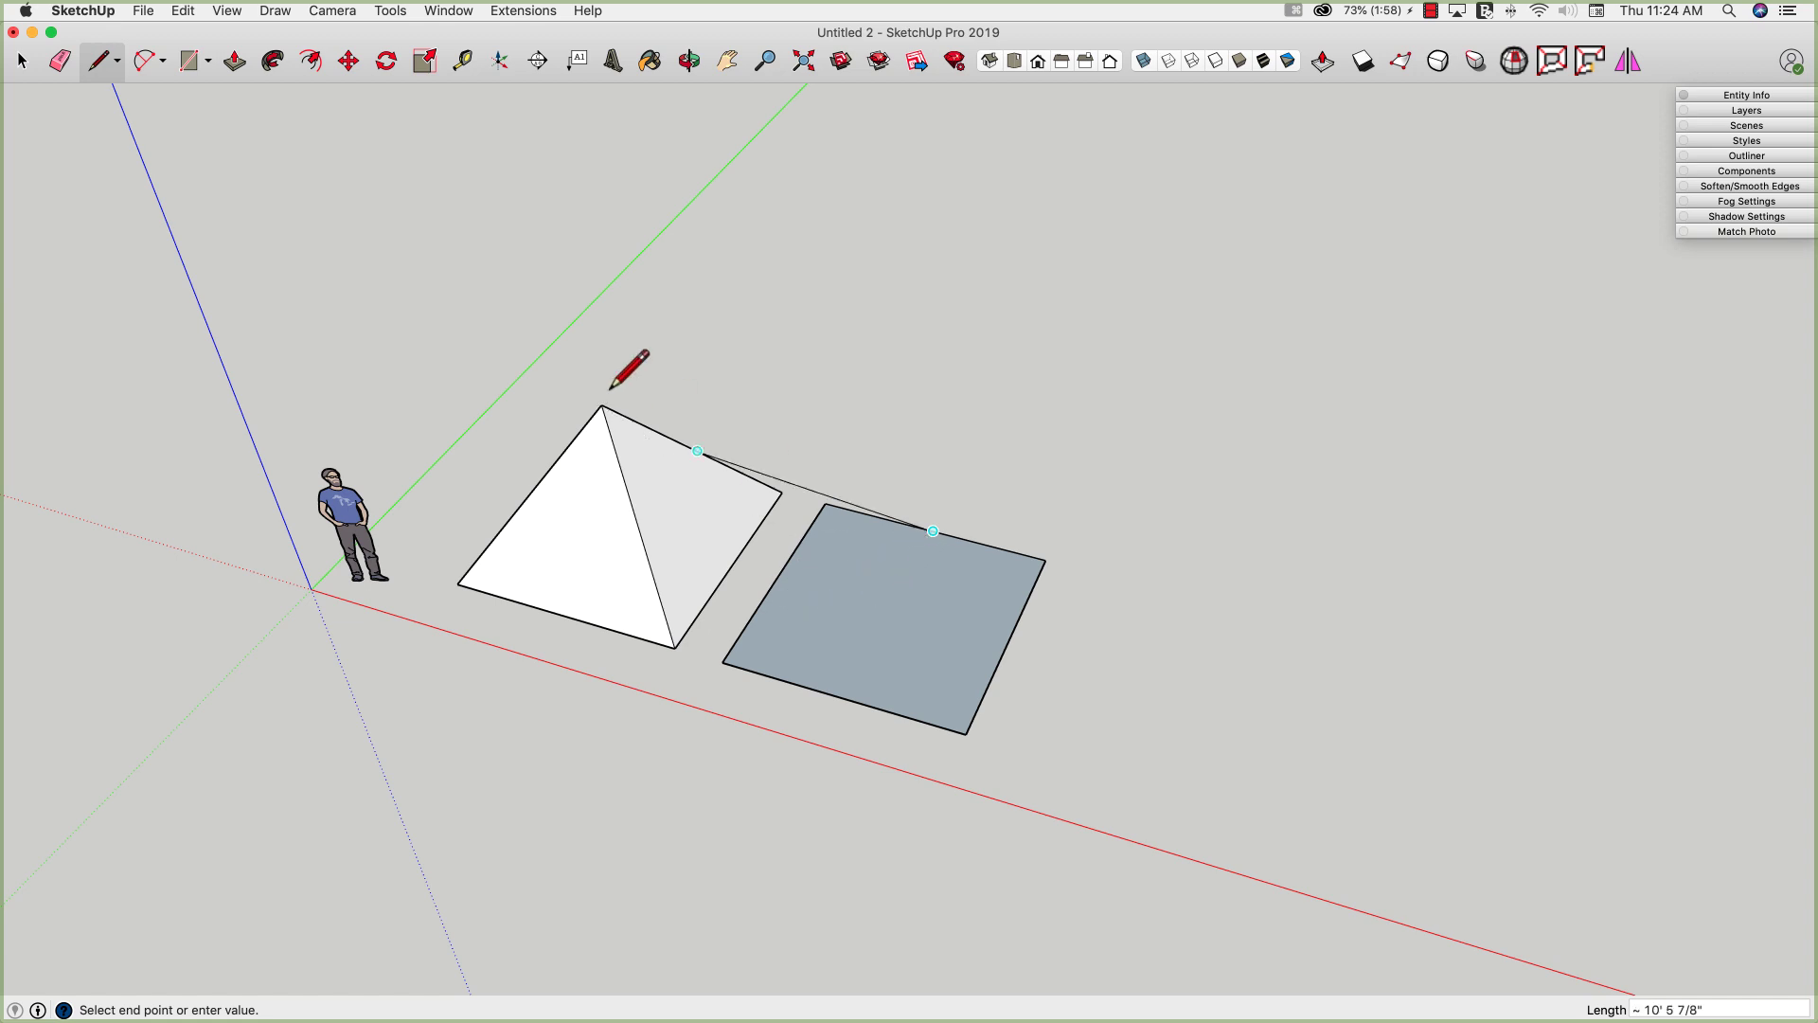
pyautogui.click(890, 609)
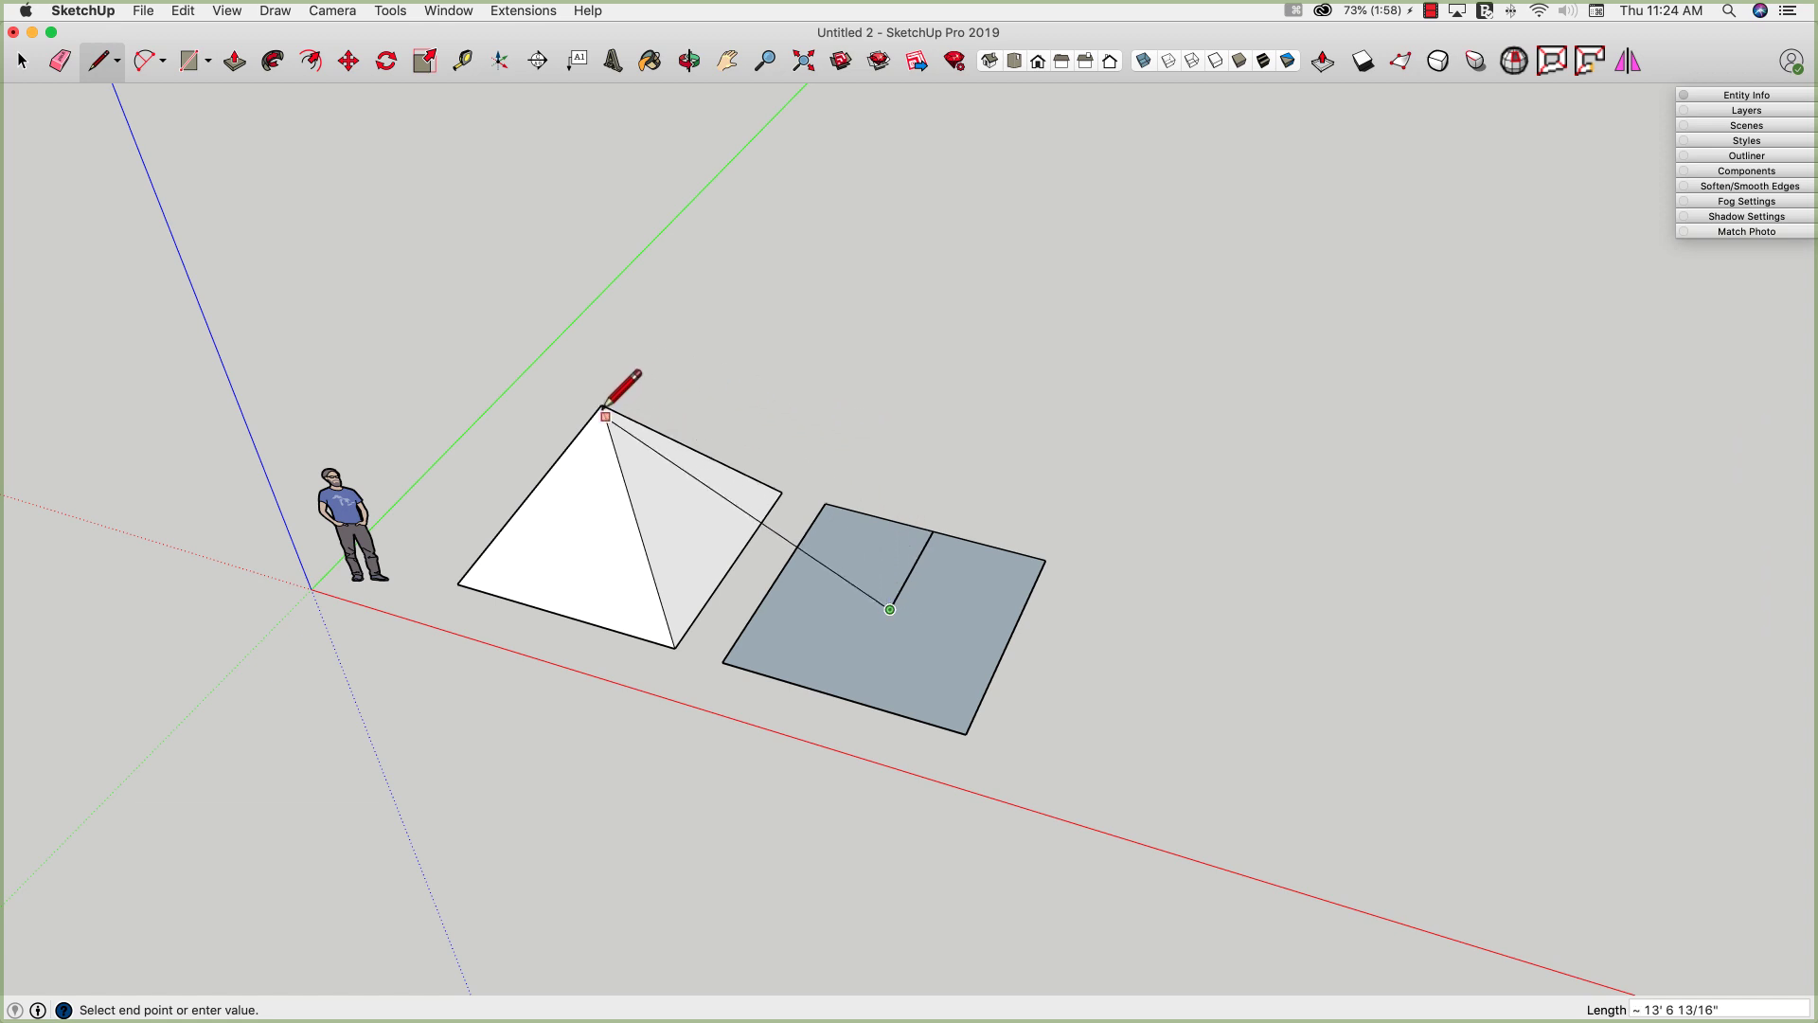
pyautogui.click(888, 475)
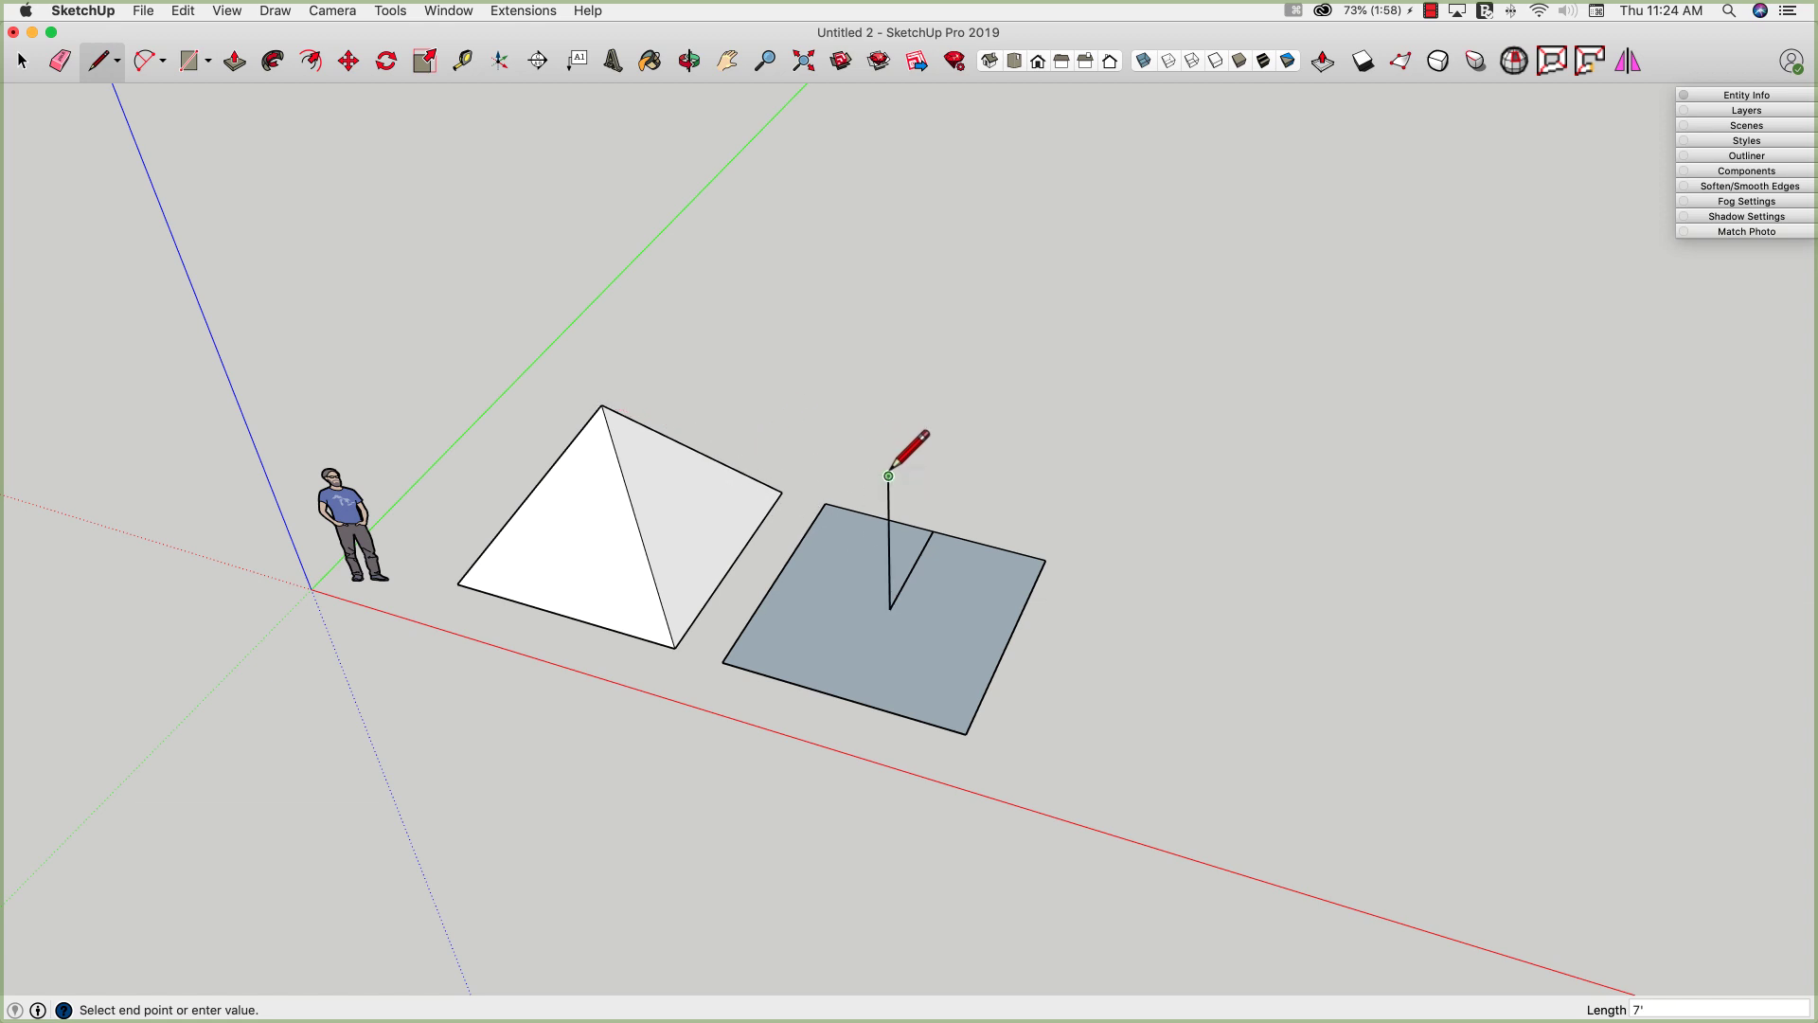
pyautogui.click(933, 531)
pyautogui.press('o')
pyautogui.moveTo(1063, 678)
pyautogui.mouseDown()
pyautogui.moveTo(539, 540)
pyautogui.moveTo(395, 372)
pyautogui.moveTo(402, 269)
pyautogui.moveTo(934, 743)
pyautogui.moveTo(985, 751)
pyautogui.moveTo(1026, 727)
pyautogui.mouseUp()
pyautogui.press('l')
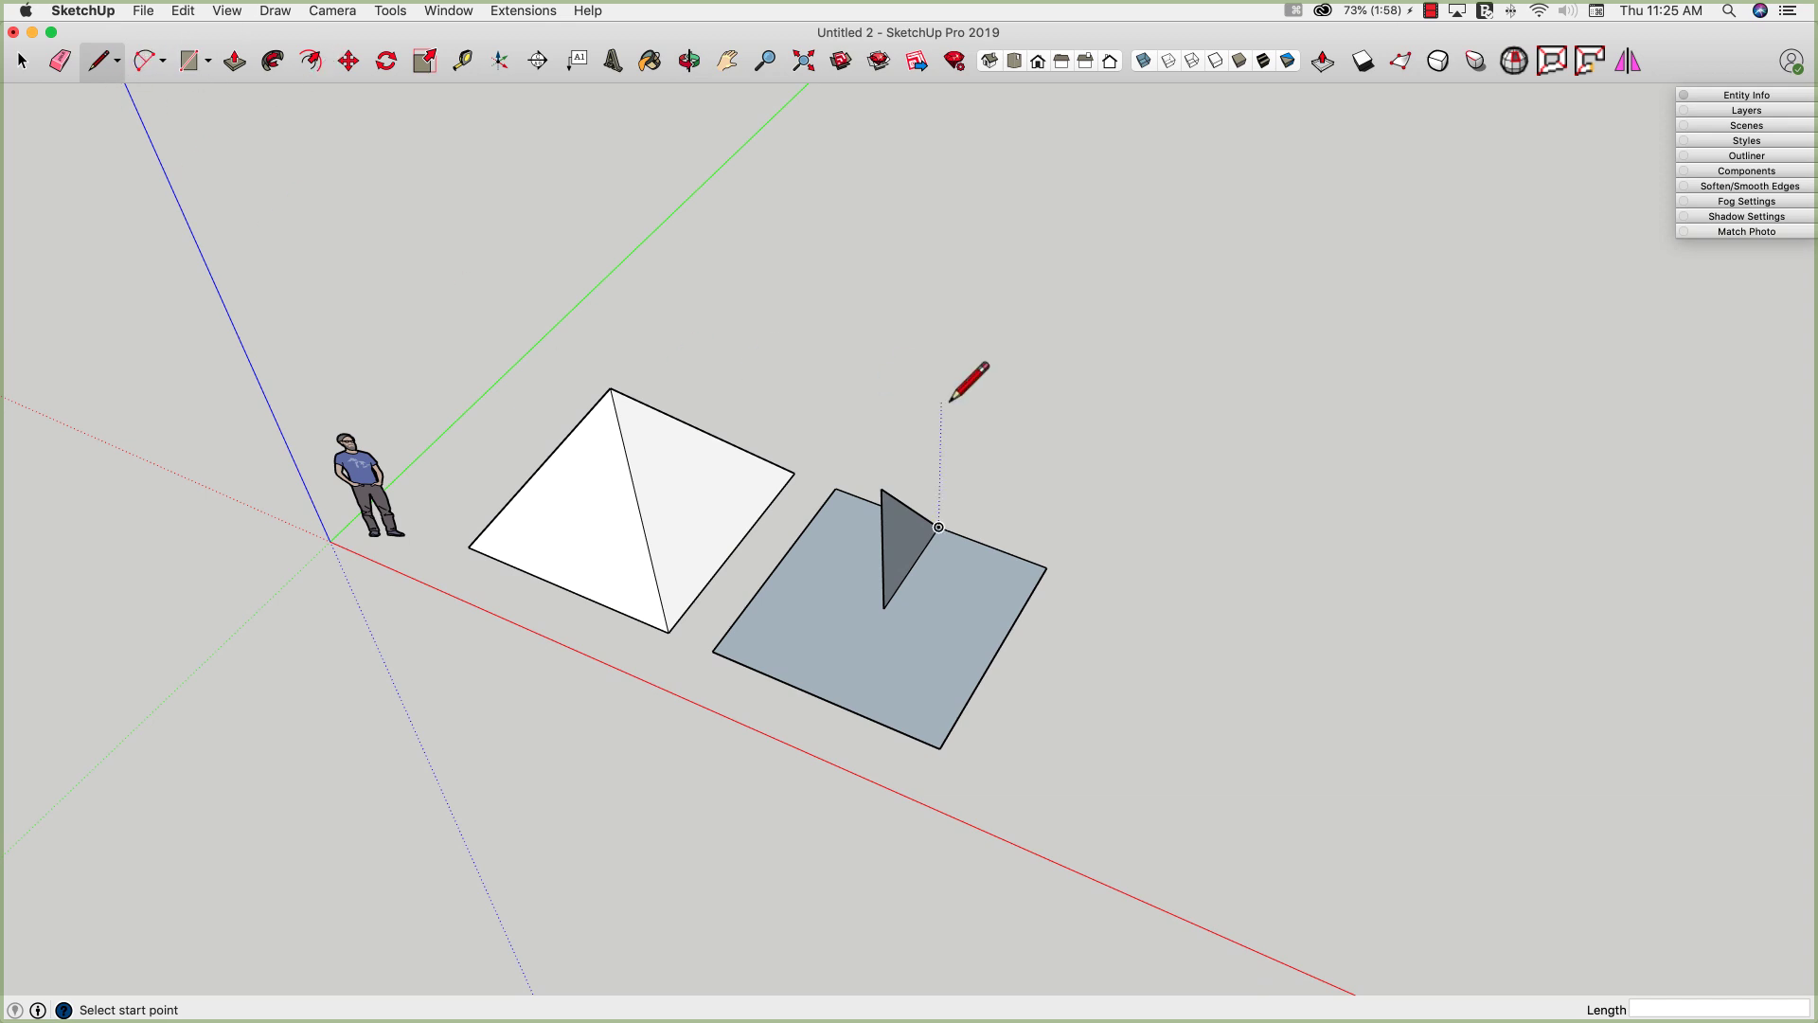
# - Select the square face and sweep the triangle around it with Follow Me into a pyramid
pyautogui.press('space')
pyautogui.click(962, 594)
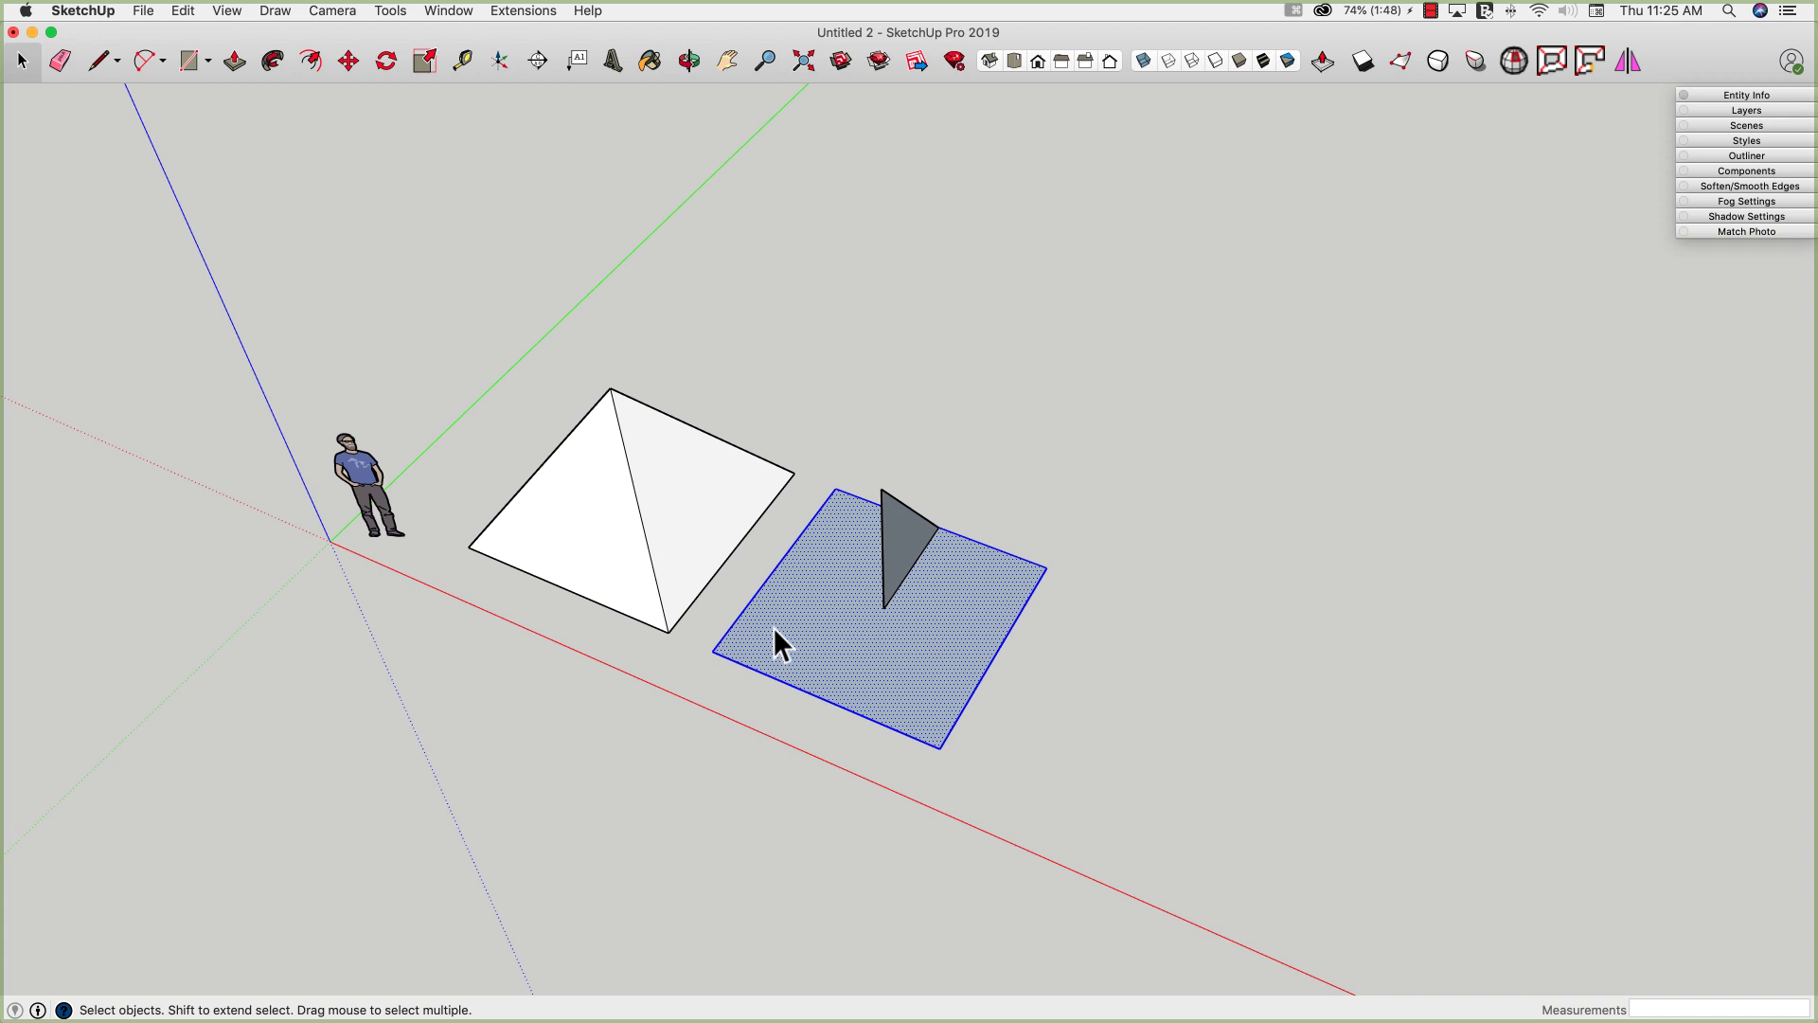
pyautogui.click(273, 61)
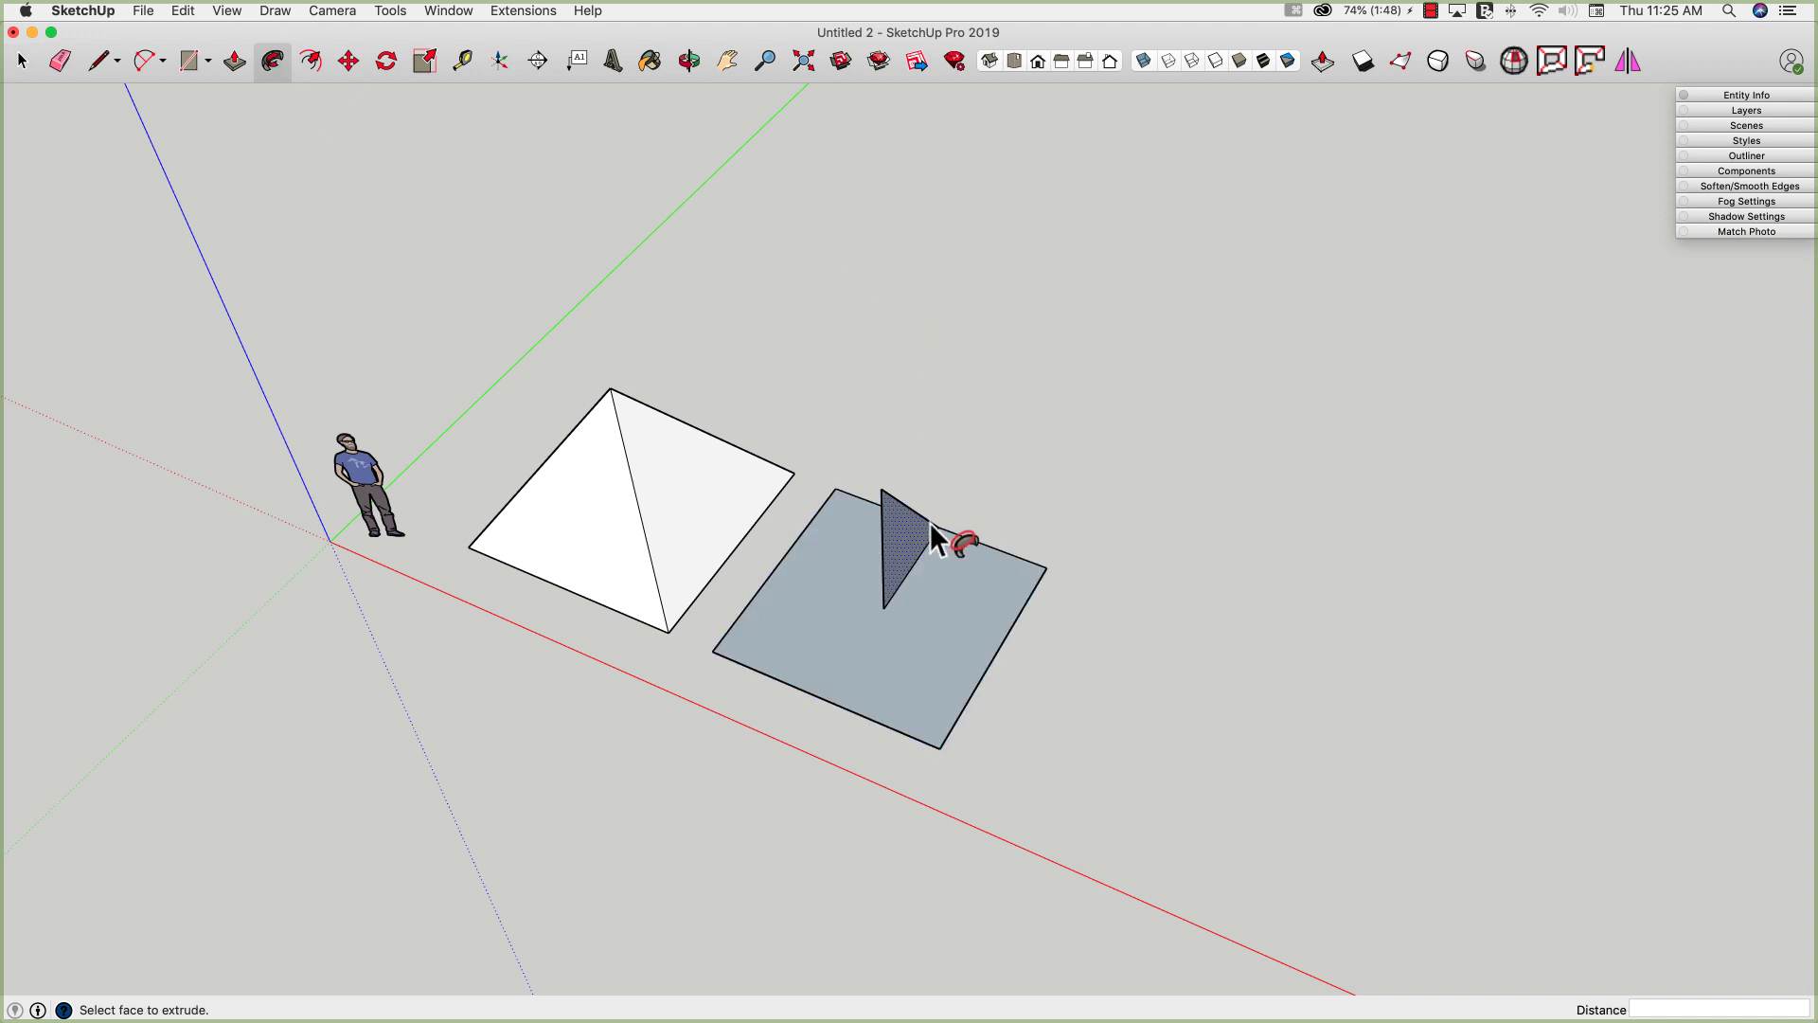
pyautogui.click(905, 546)
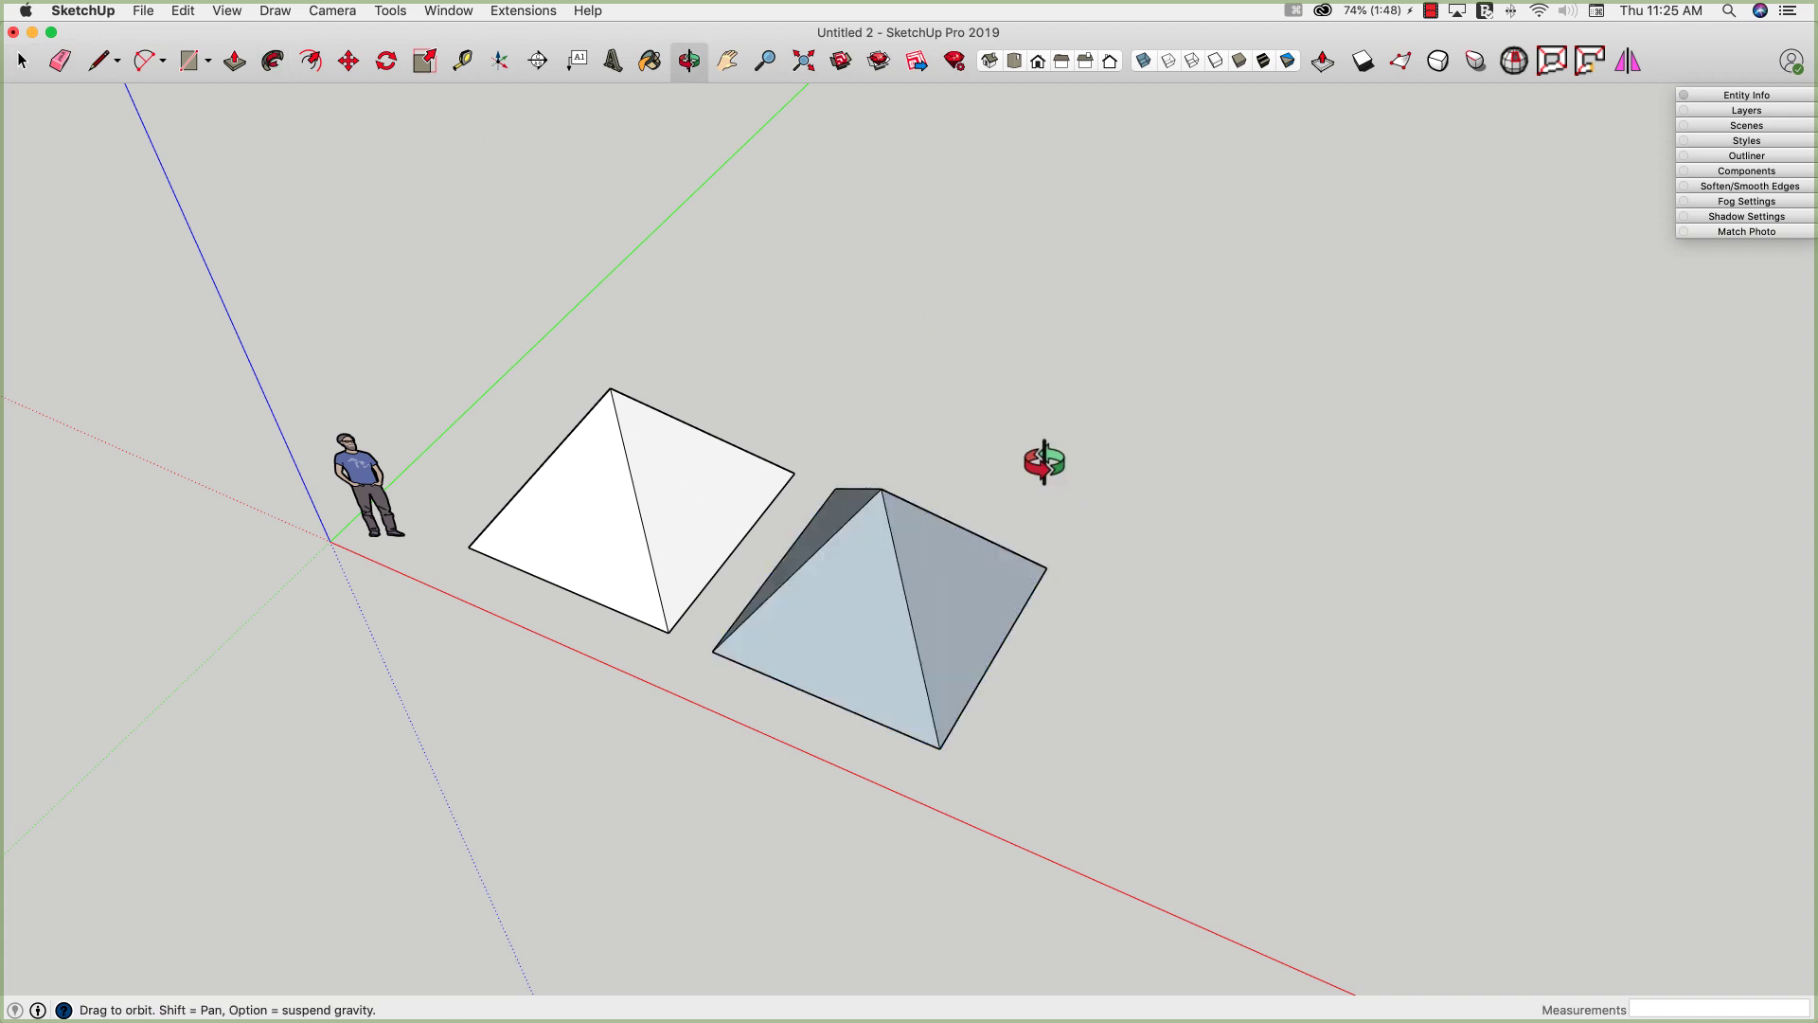
pyautogui.moveTo(1035, 458); pyautogui.dragTo(496, 565, button='middle')
pyautogui.moveTo(496, 565); pyautogui.dragTo(884, 187)
# - Undo the sweep and delete the second square's base face, leaving only its edges
pyautogui.press('f')
pyautogui.press('l')
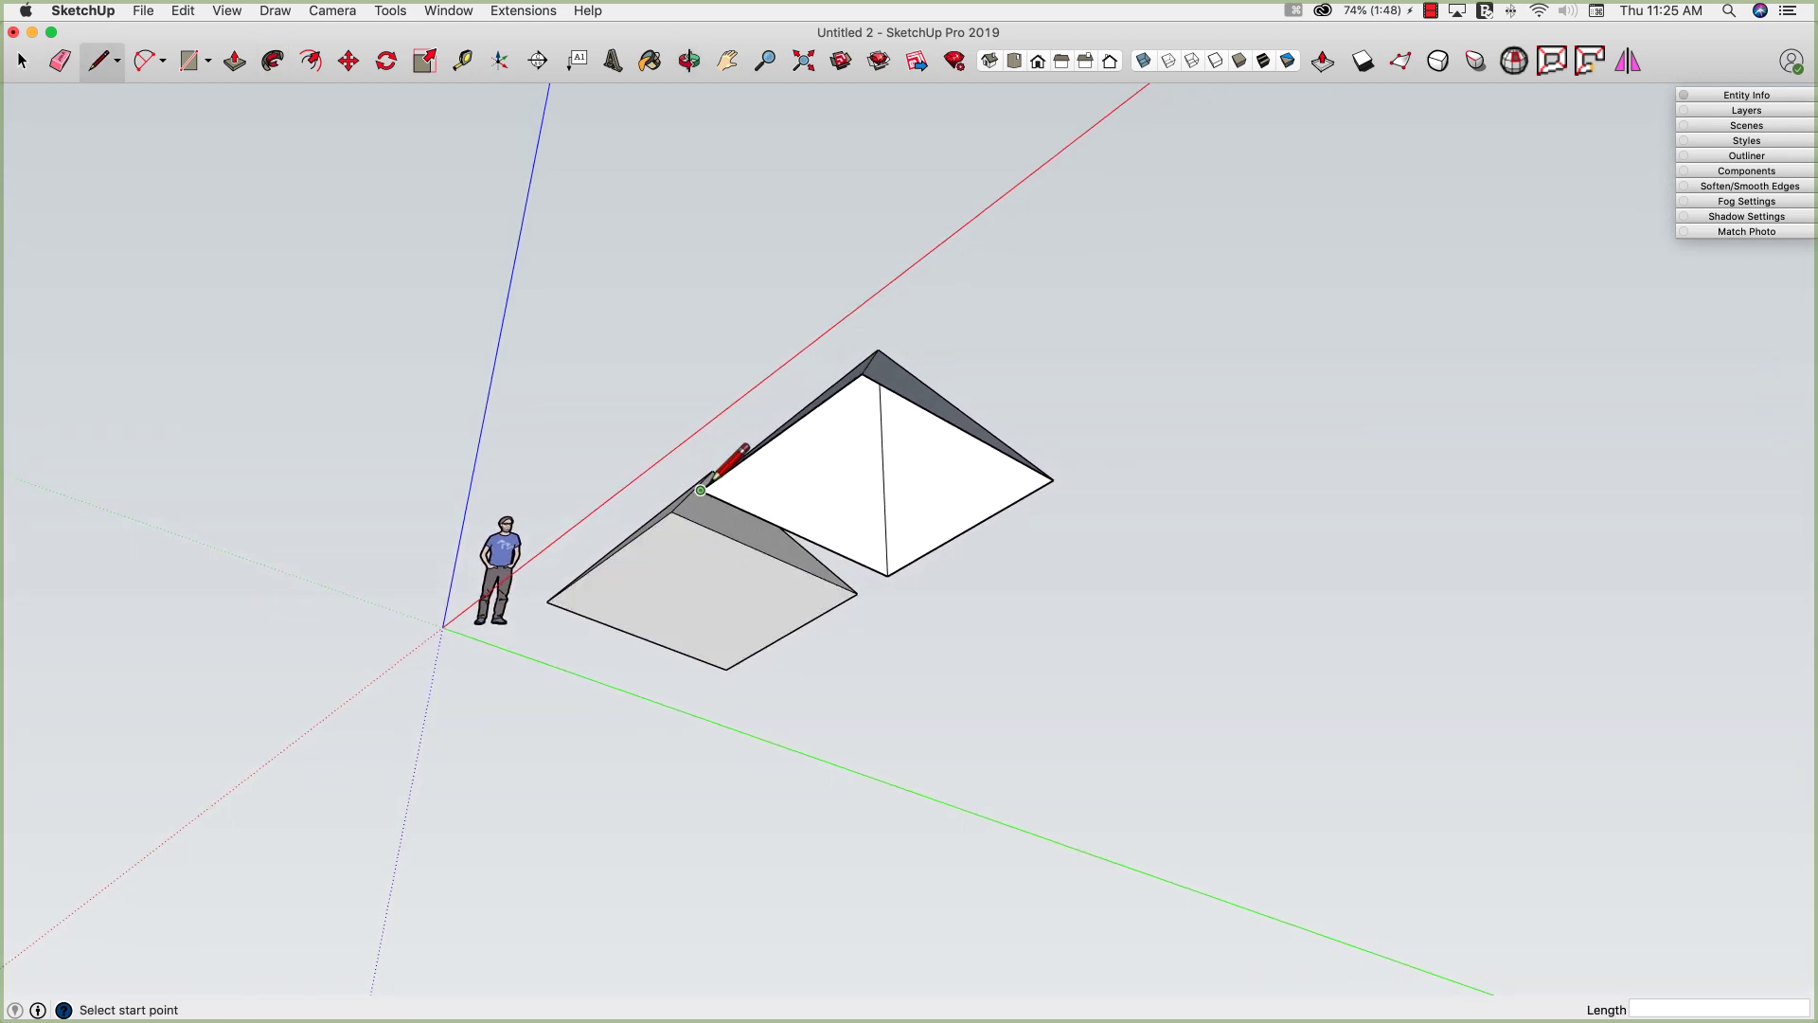
pyautogui.moveTo(831, 442); pyautogui.dragTo(866, 799, button='middle')
pyautogui.press('space')
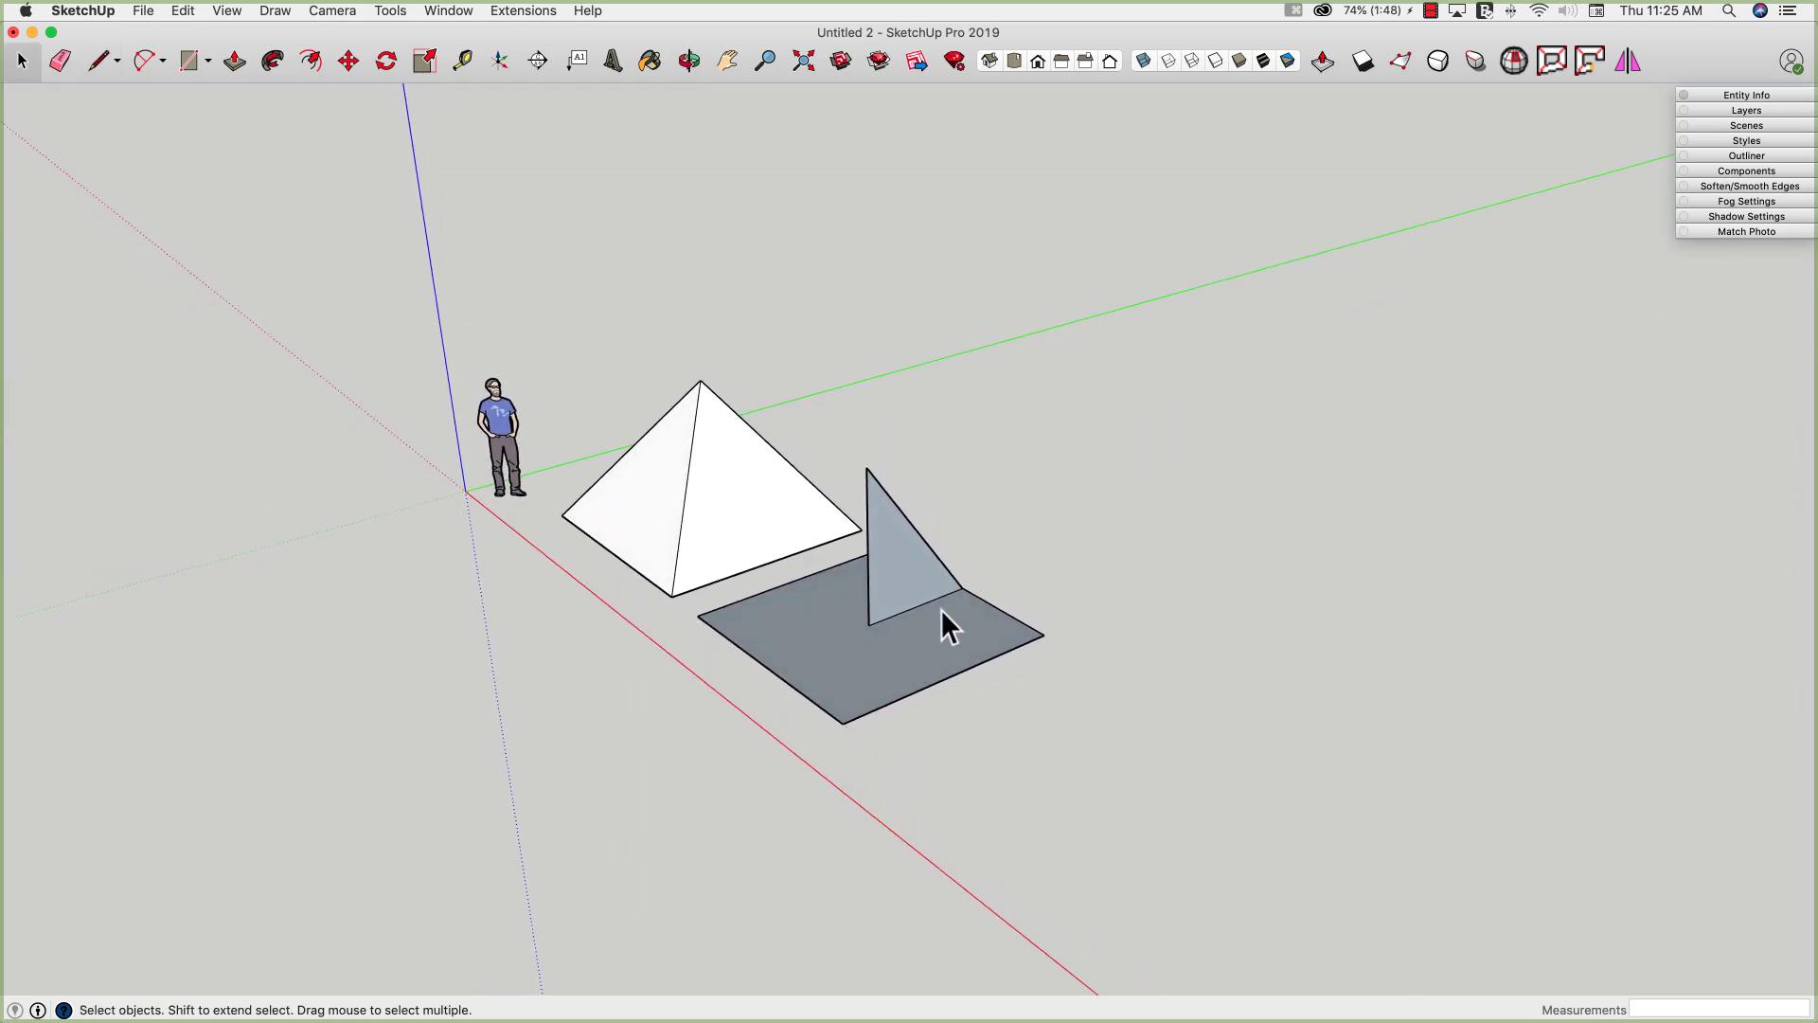
pyautogui.click(837, 659)
pyautogui.press('super+t')
pyautogui.moveTo(835, 655); pyautogui.dragTo(837, 570, button='middle')
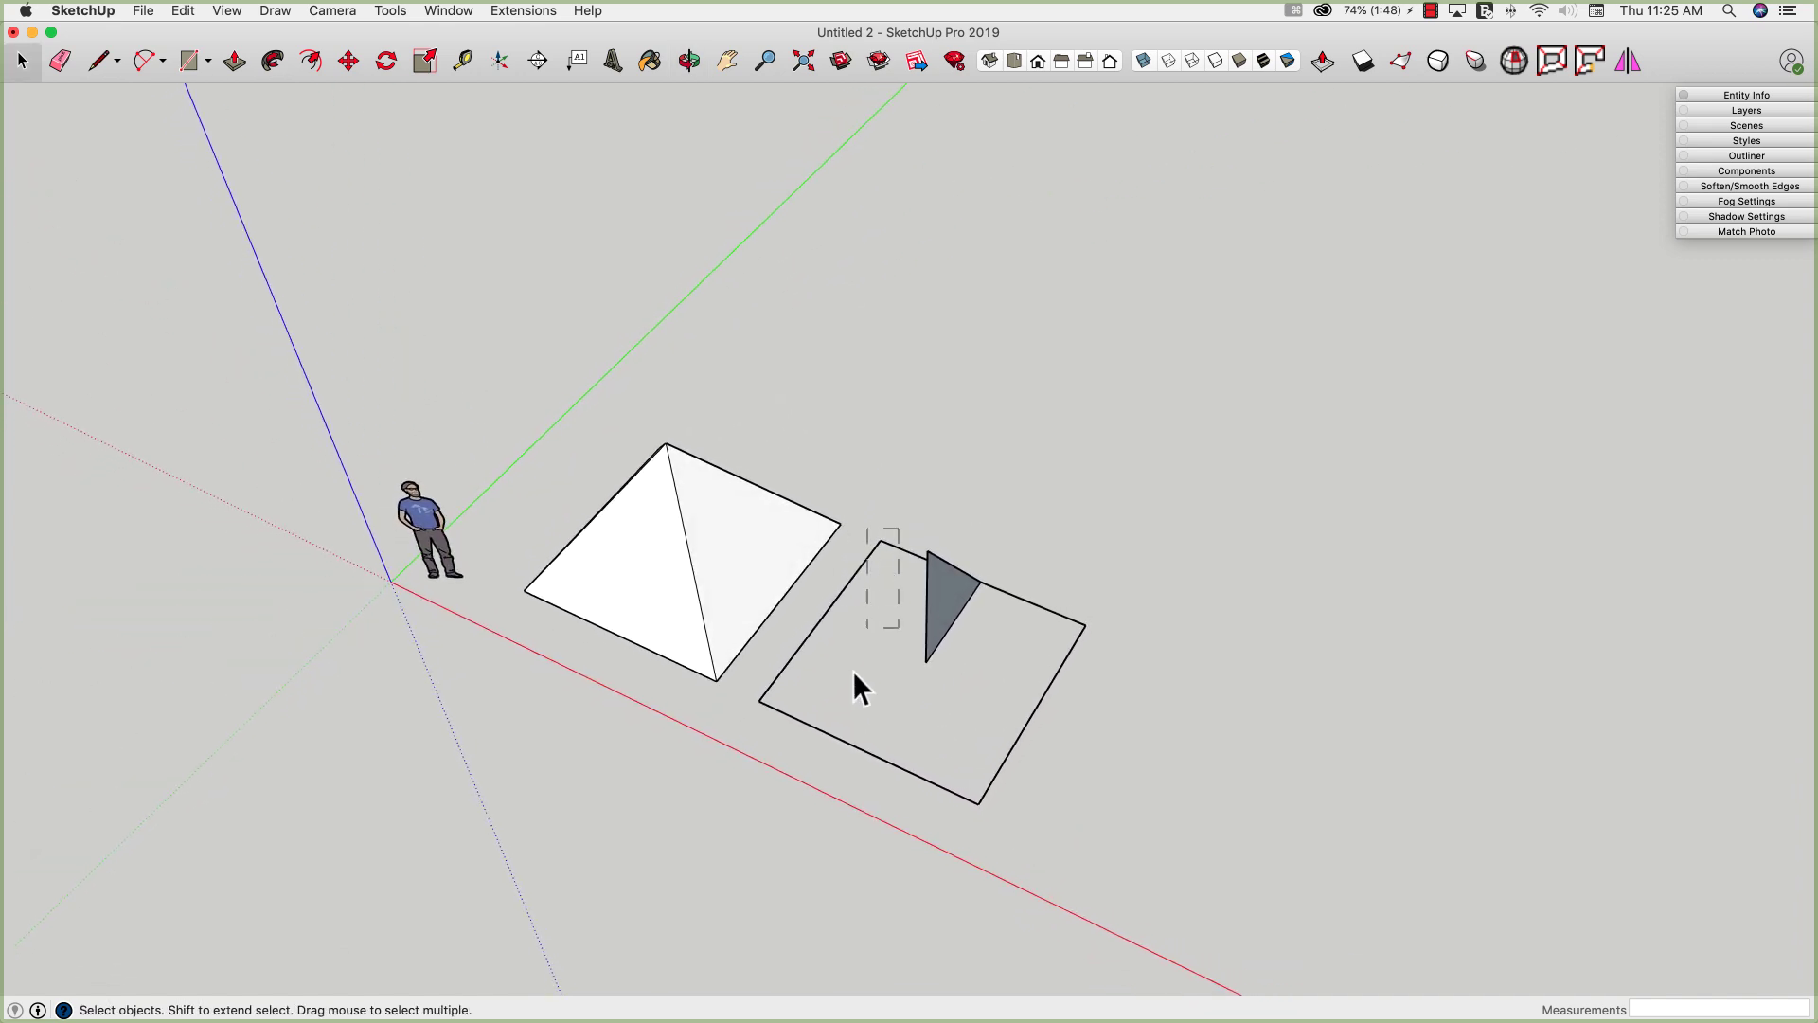
# - Select the square's edges and sweep the triangle along them with Follow Me
pyautogui.keyDown('shift'); pyautogui.click(1072, 612); pyautogui.keyUp('shift')
pyautogui.keyDown('shift'); pyautogui.click(1051, 683); pyautogui.keyUp('shift')
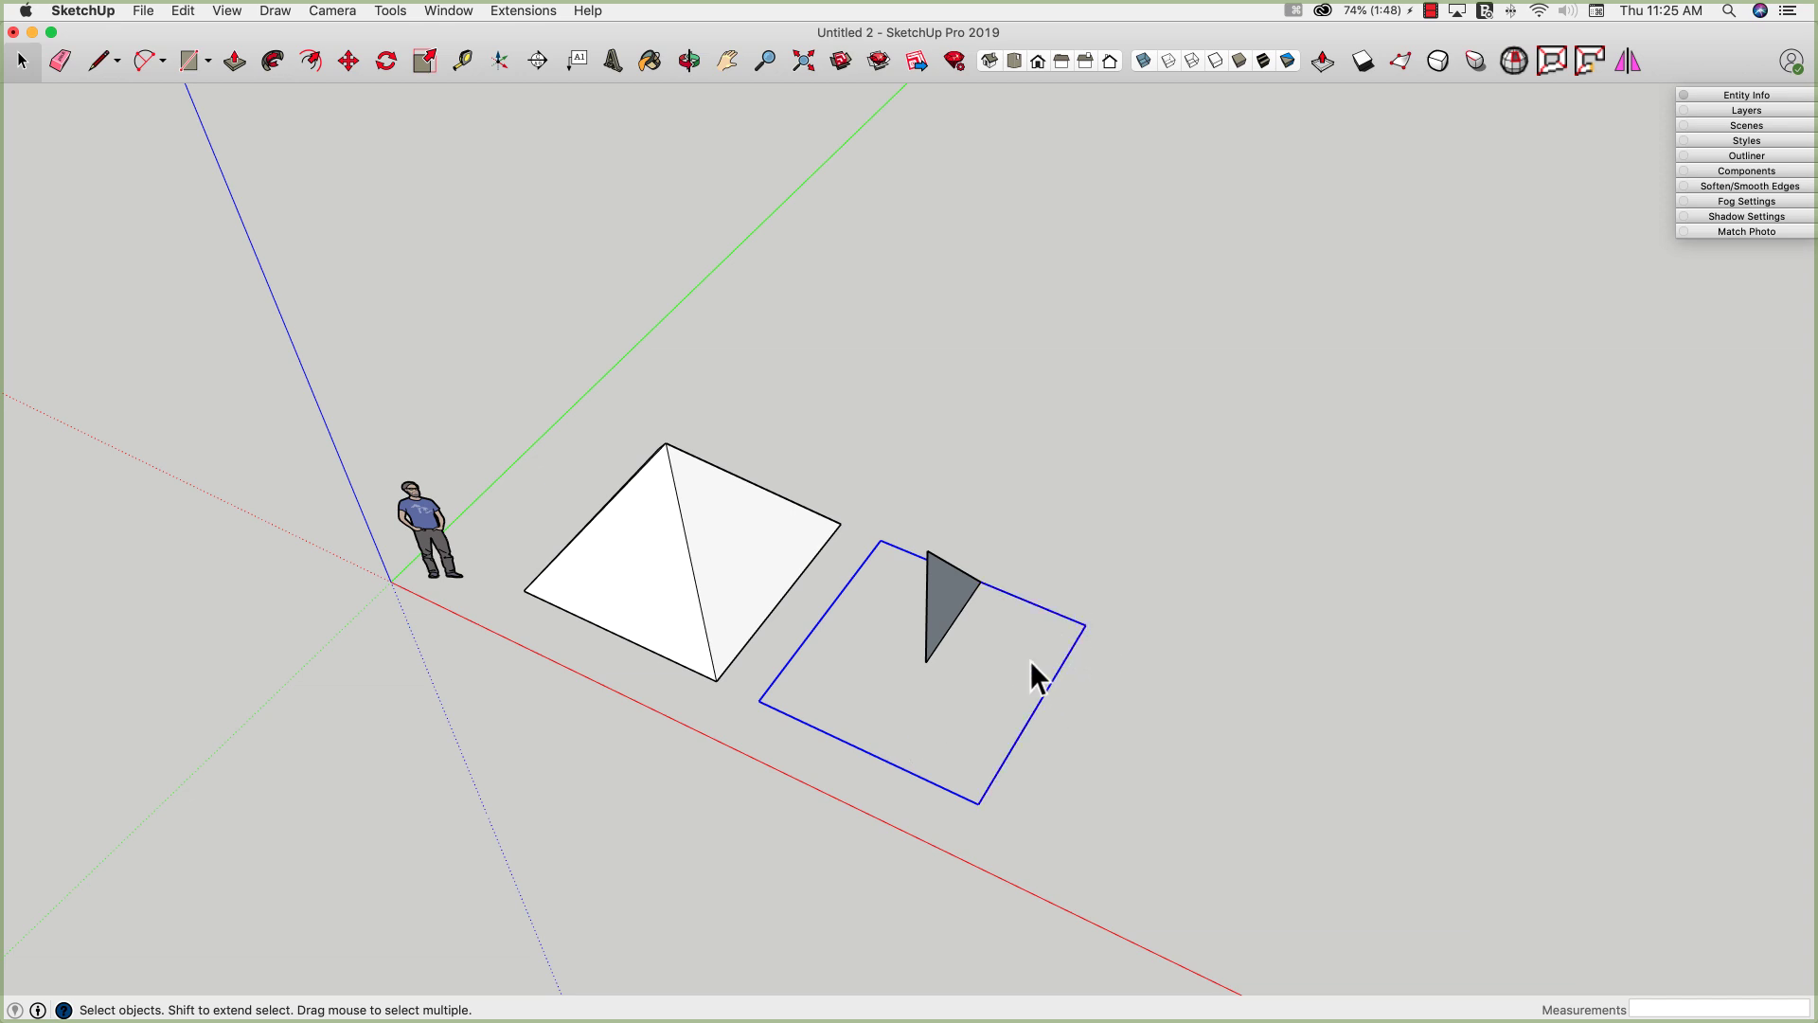
pyautogui.click(286, 57)
pyautogui.press('cmd+z')
pyautogui.moveTo(962, 691); pyautogui.dragTo(769, 289, button='middle')
pyautogui.moveTo(878, 320); pyautogui.dragTo(805, 877, button='middle')
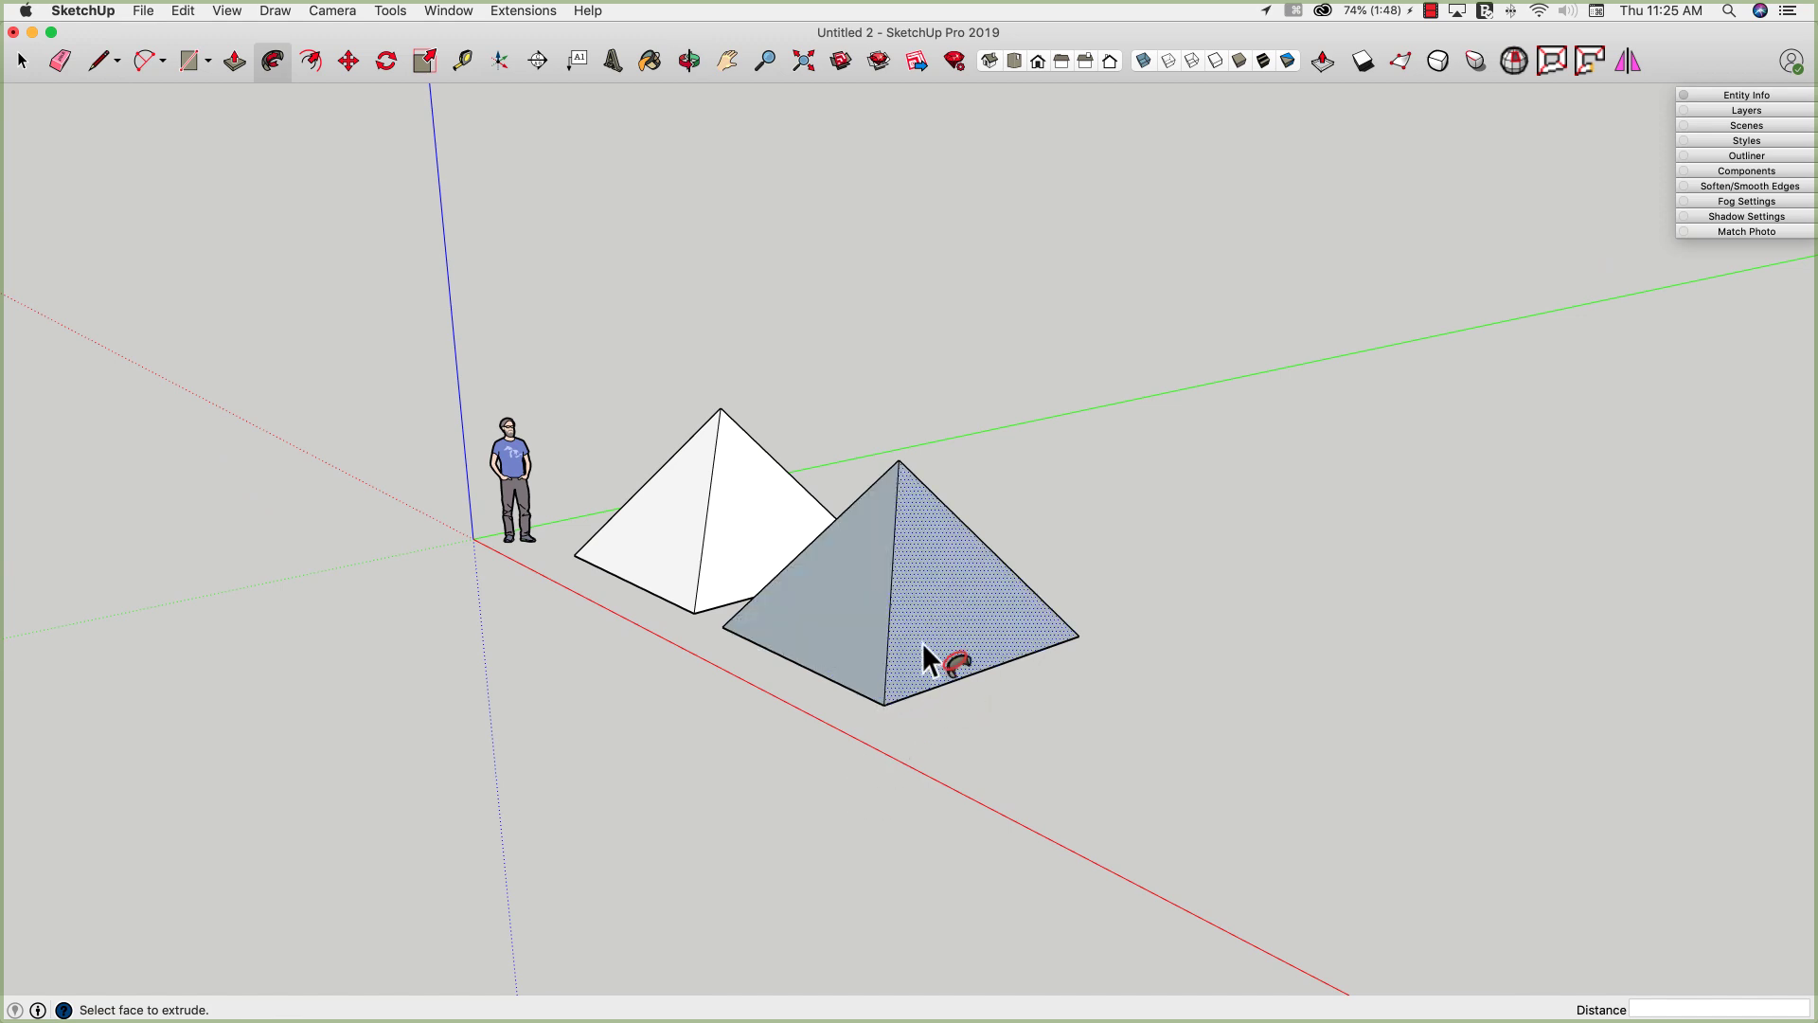
pyautogui.moveTo(751, 629); pyautogui.dragTo(832, 896, button='middle')
# - Select the whole second pyramid and reverse its faces so they show white
pyautogui.press('space')
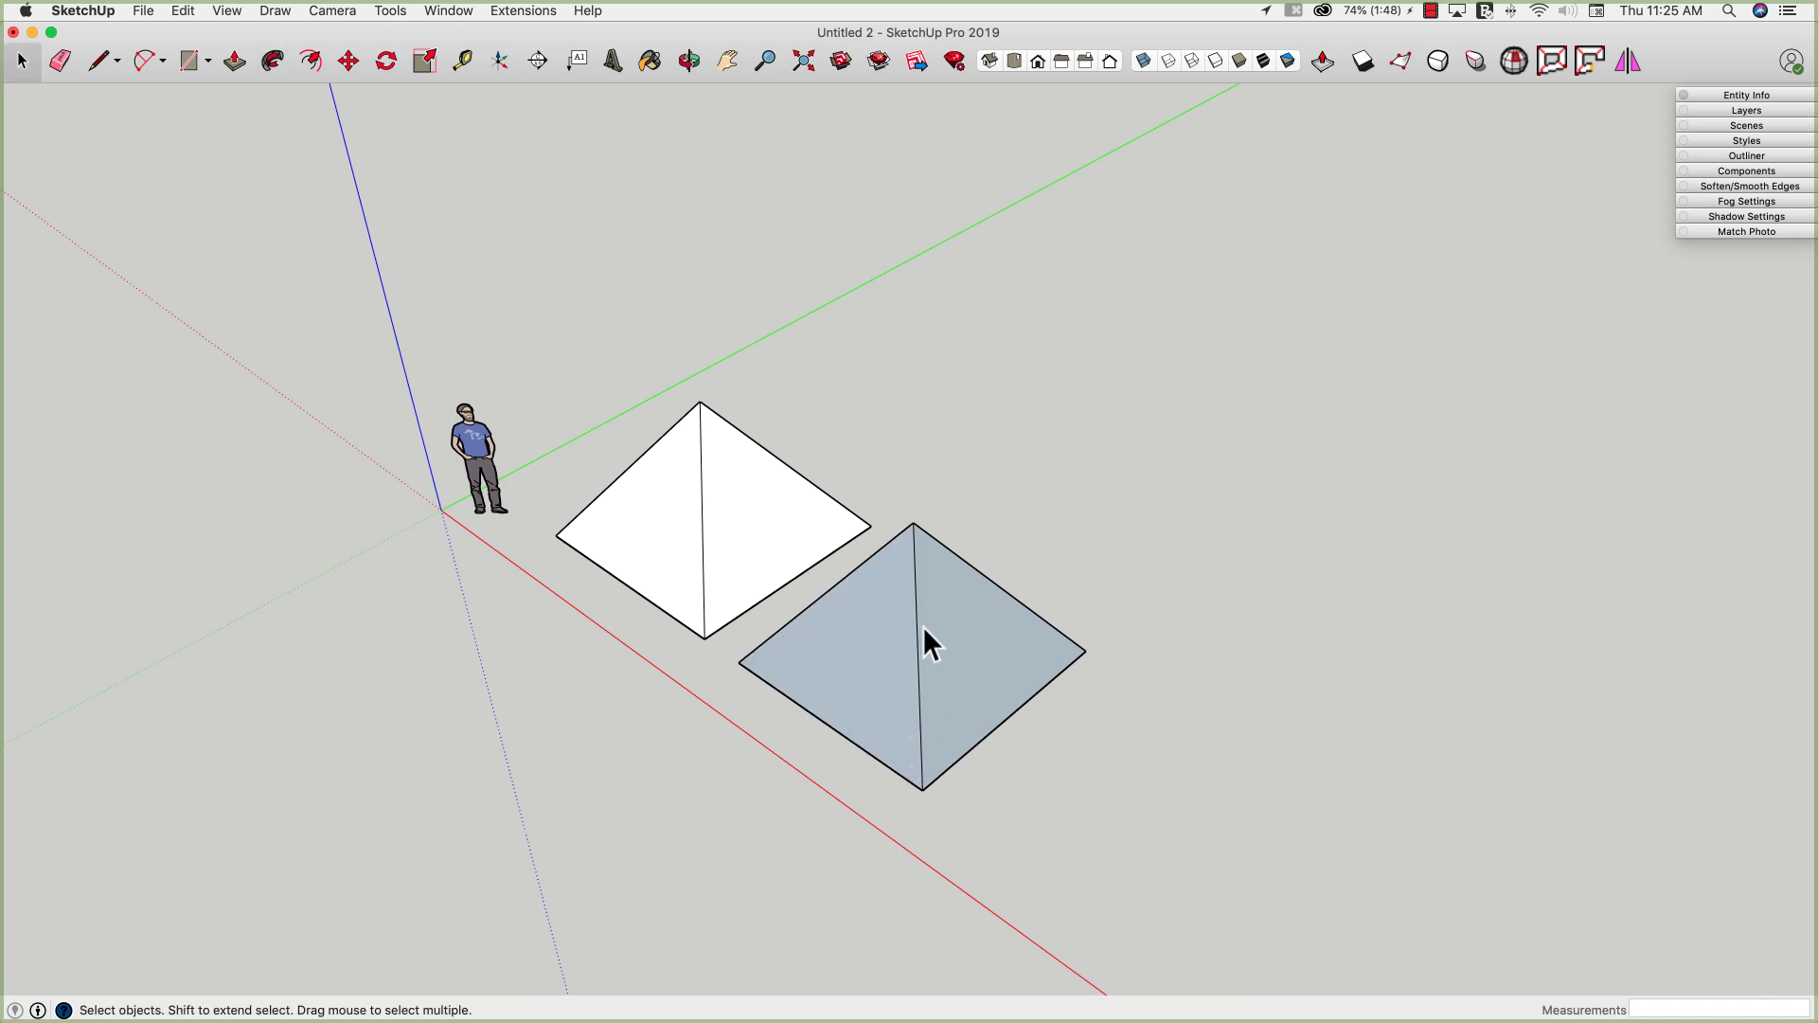
pyautogui.tripleClick(922, 627)
pyautogui.rightClick(922, 627)
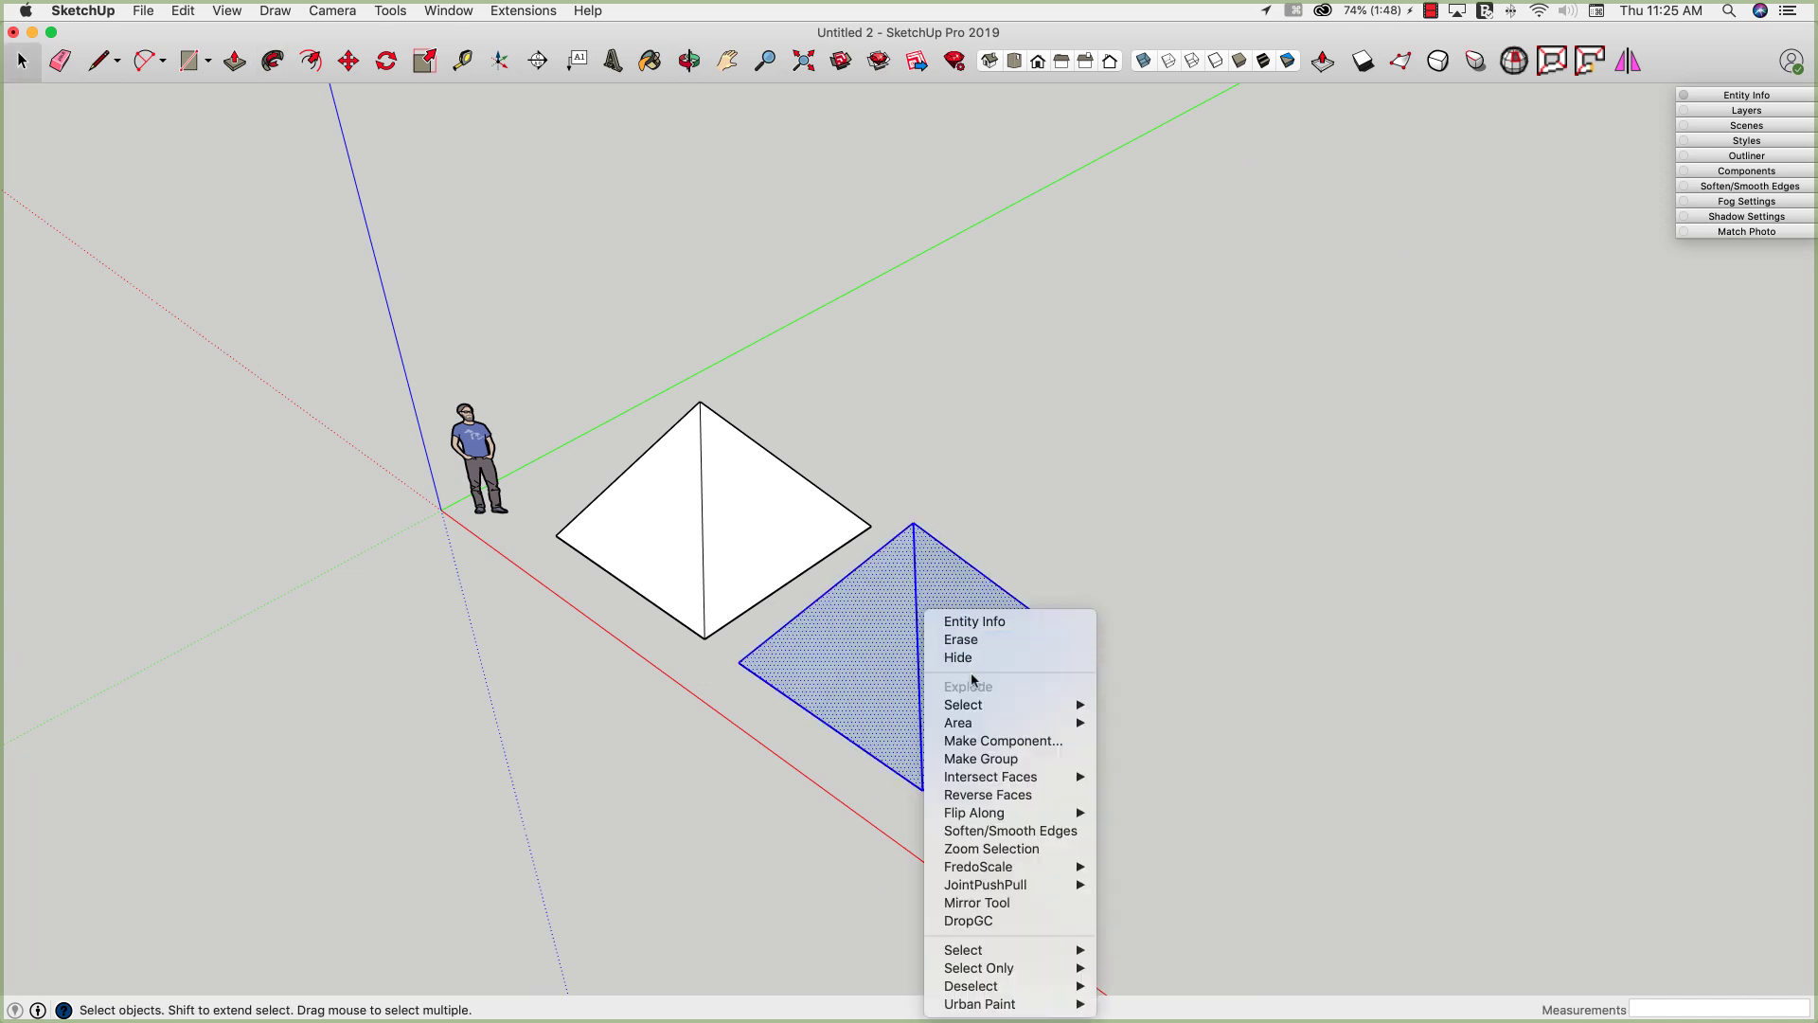
pyautogui.click(1013, 798)
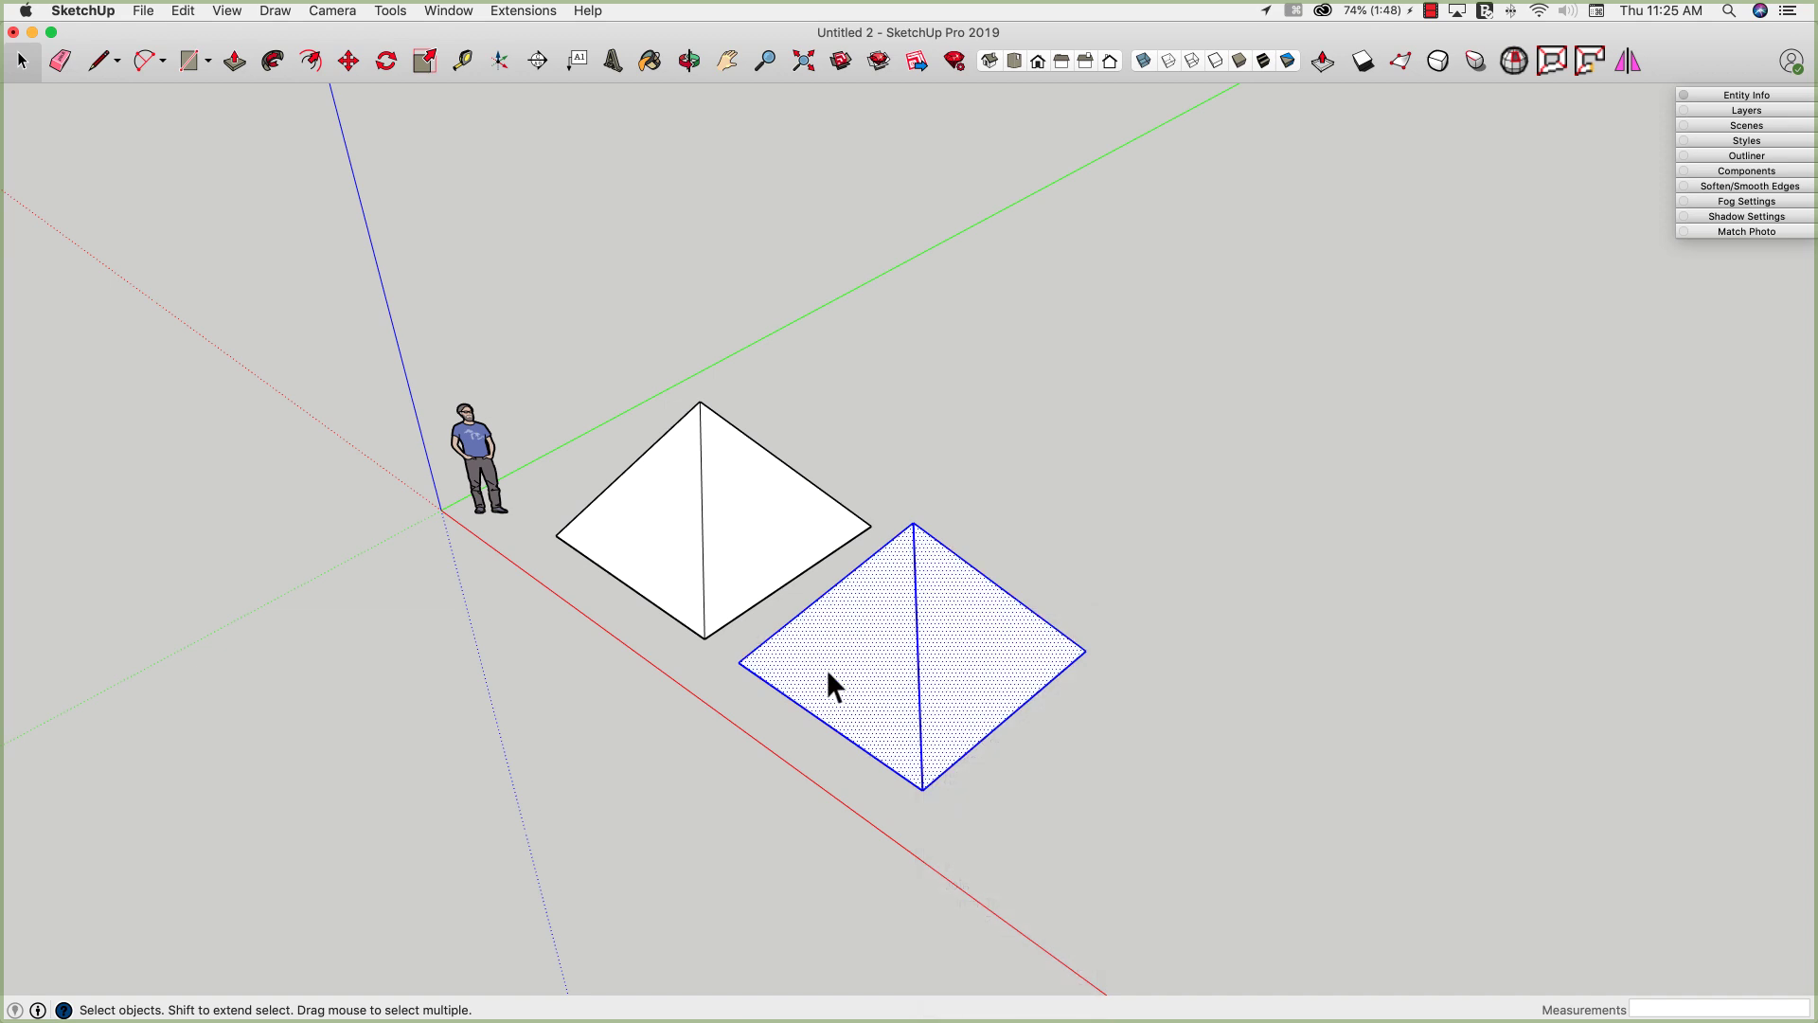
pyautogui.moveTo(816, 661); pyautogui.dragTo(734, 452, button='middle')
pyautogui.click(1156, 804)
pyautogui.moveTo(945, 508); pyautogui.dragTo(865, 758, button='middle')
pyautogui.scroll(-2, 657, 410)
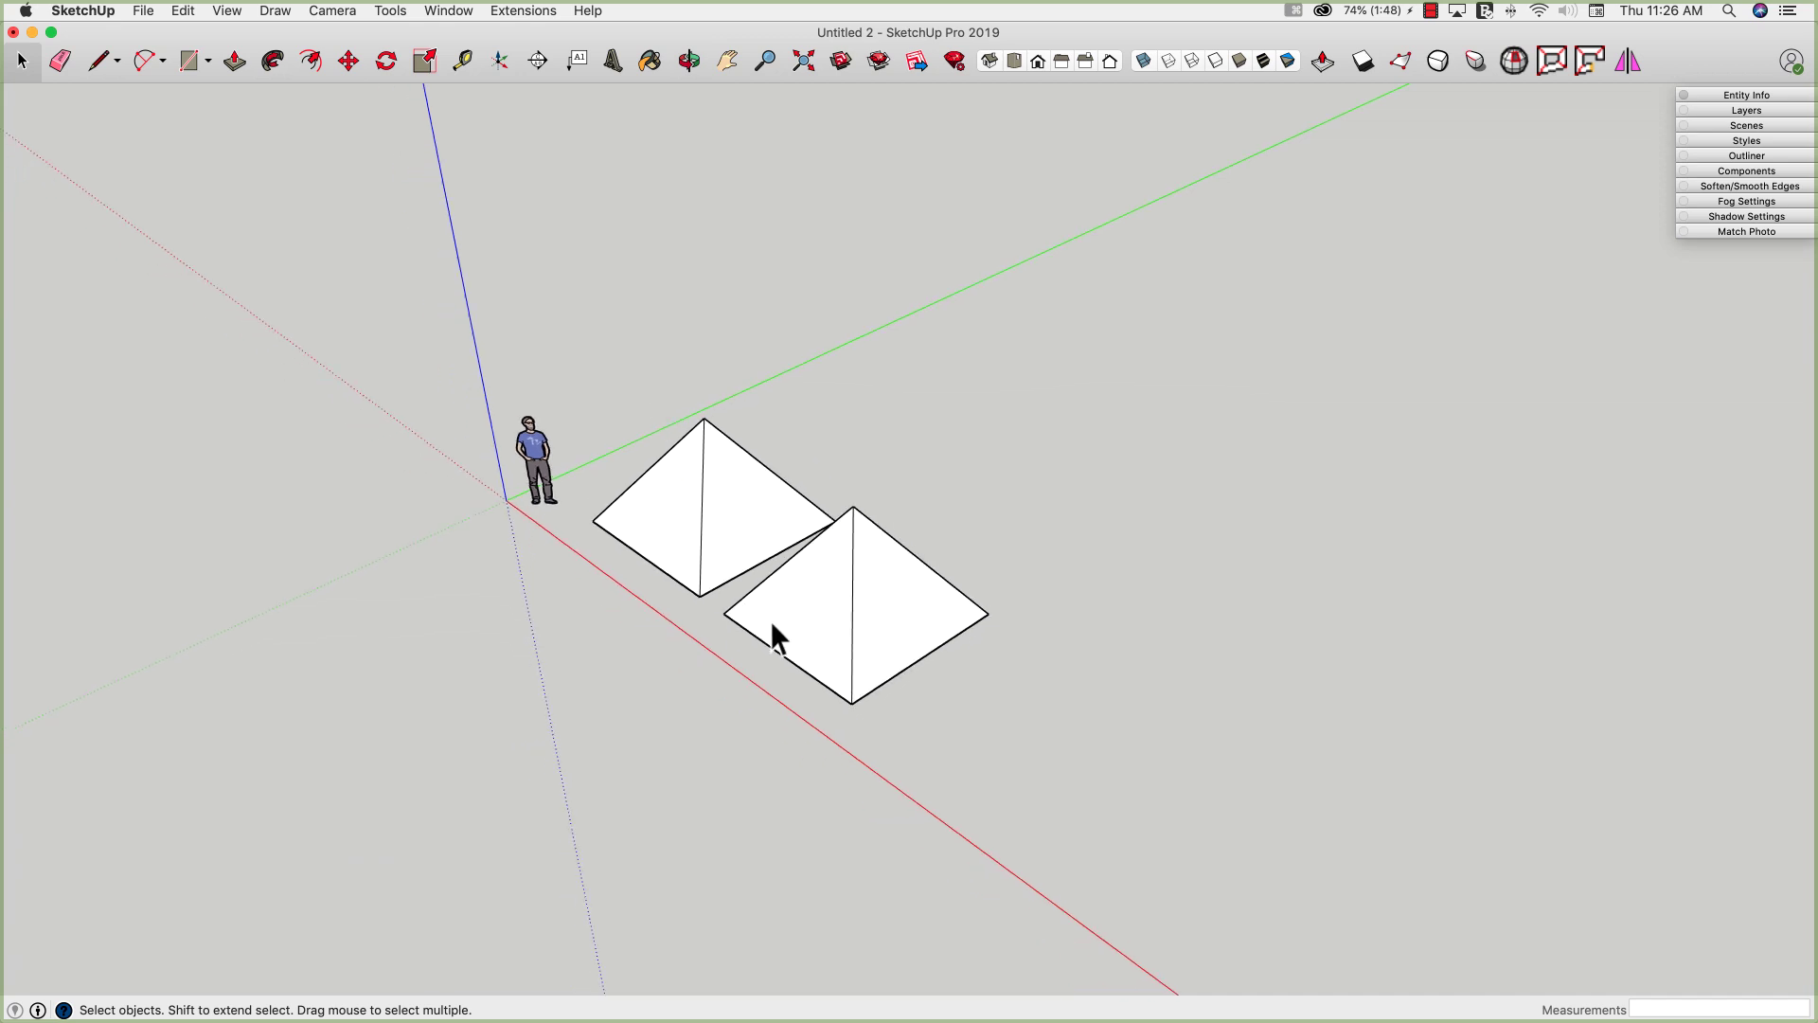
# - Draw a 10' base line beside the second pyramid, a 7' vertical edge, and sloped sides to each end
pyautogui.moveTo(771, 634); pyautogui.dragTo(804, 779, button='middle')
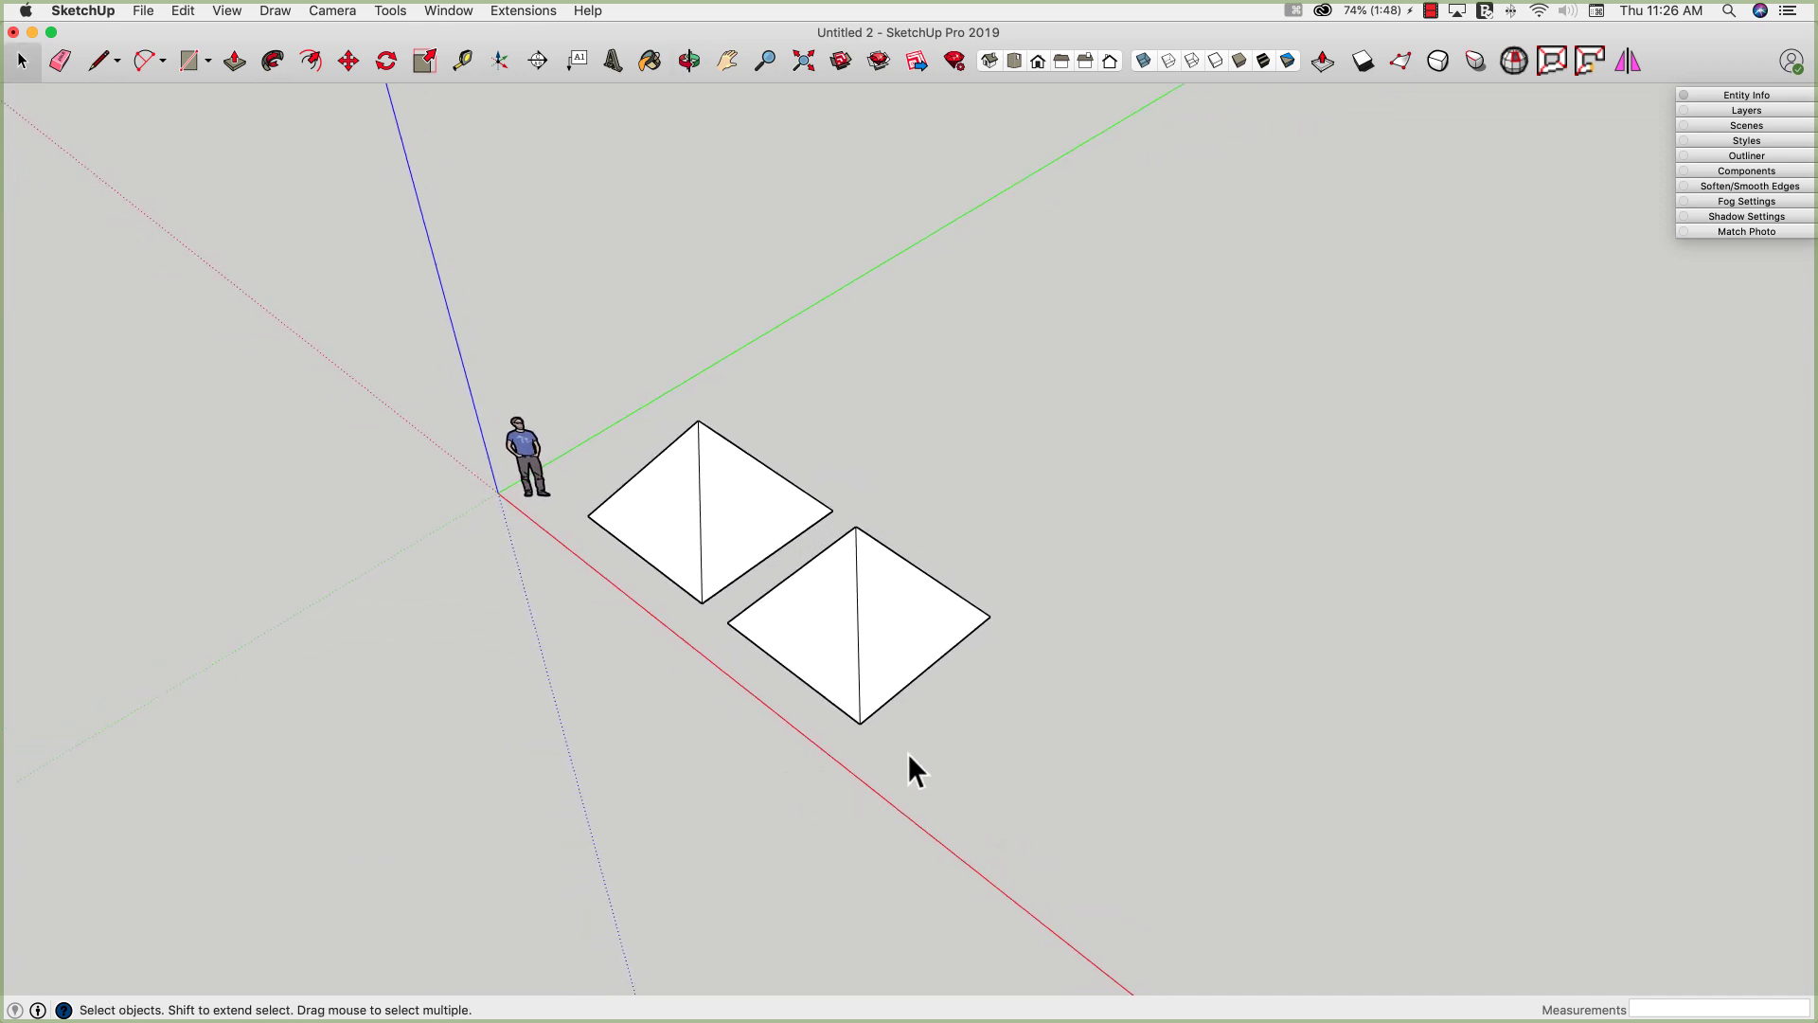
pyautogui.press('l')
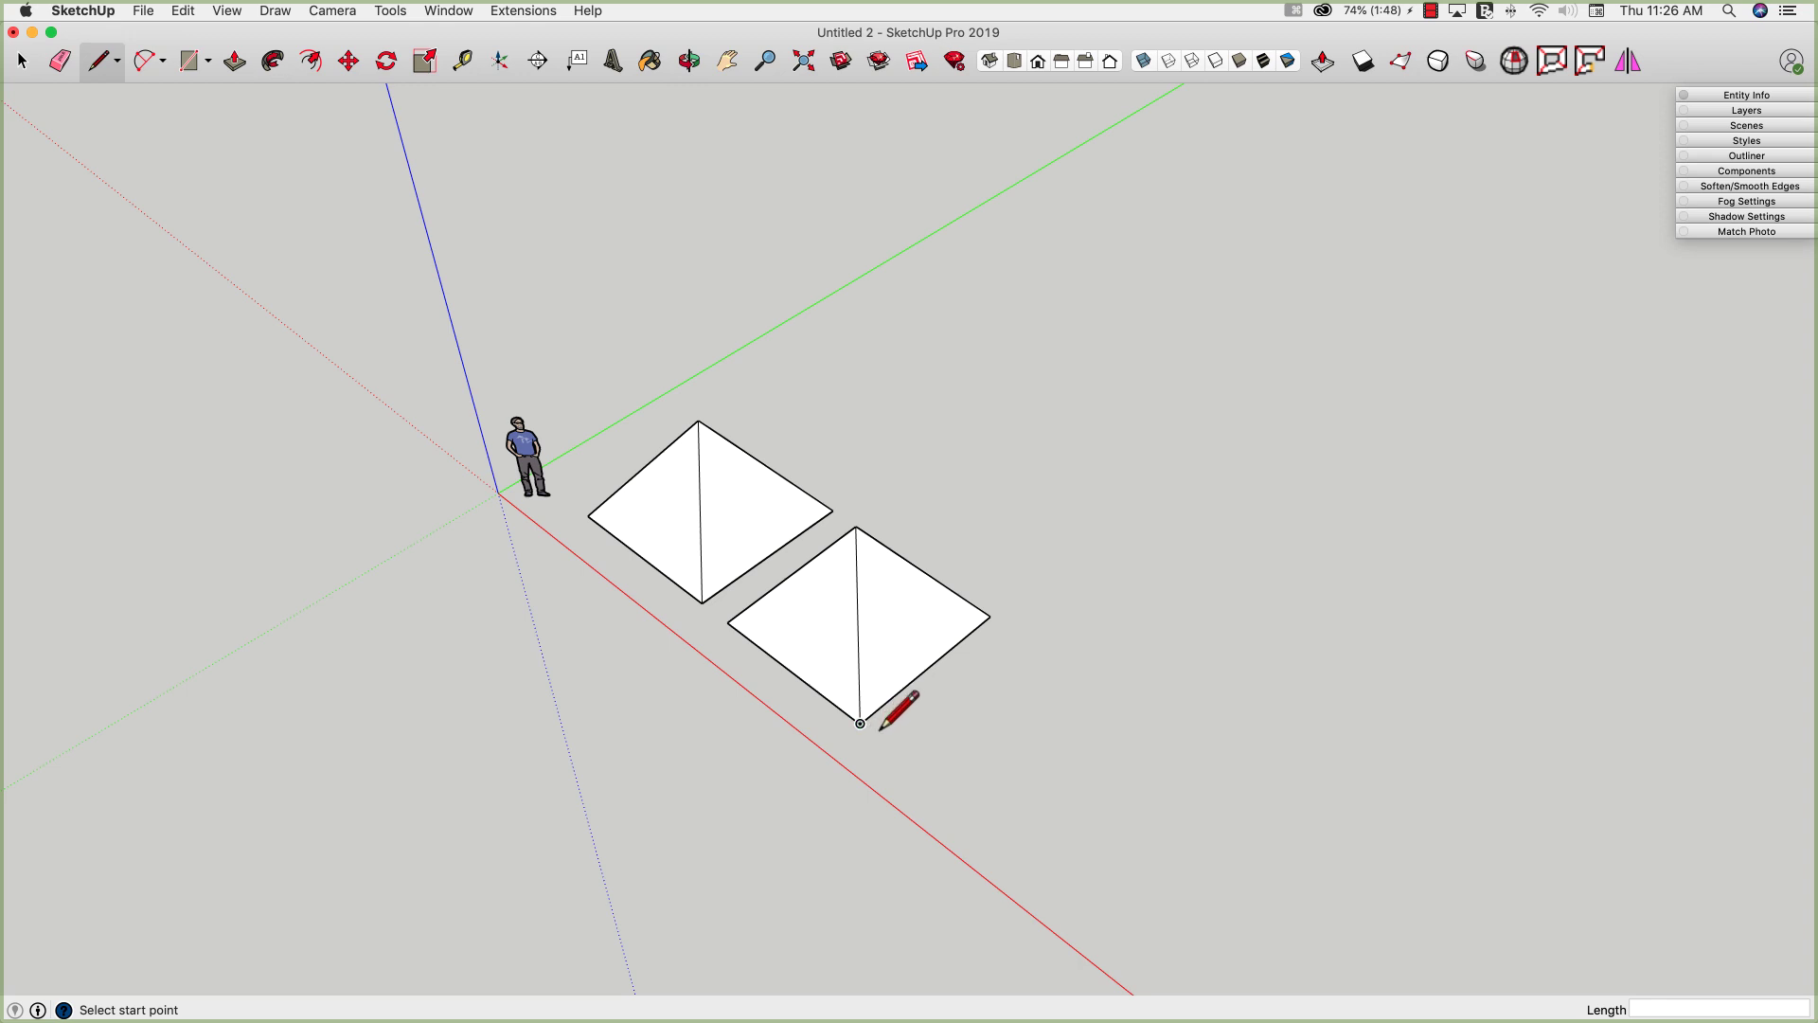
pyautogui.click(896, 745)
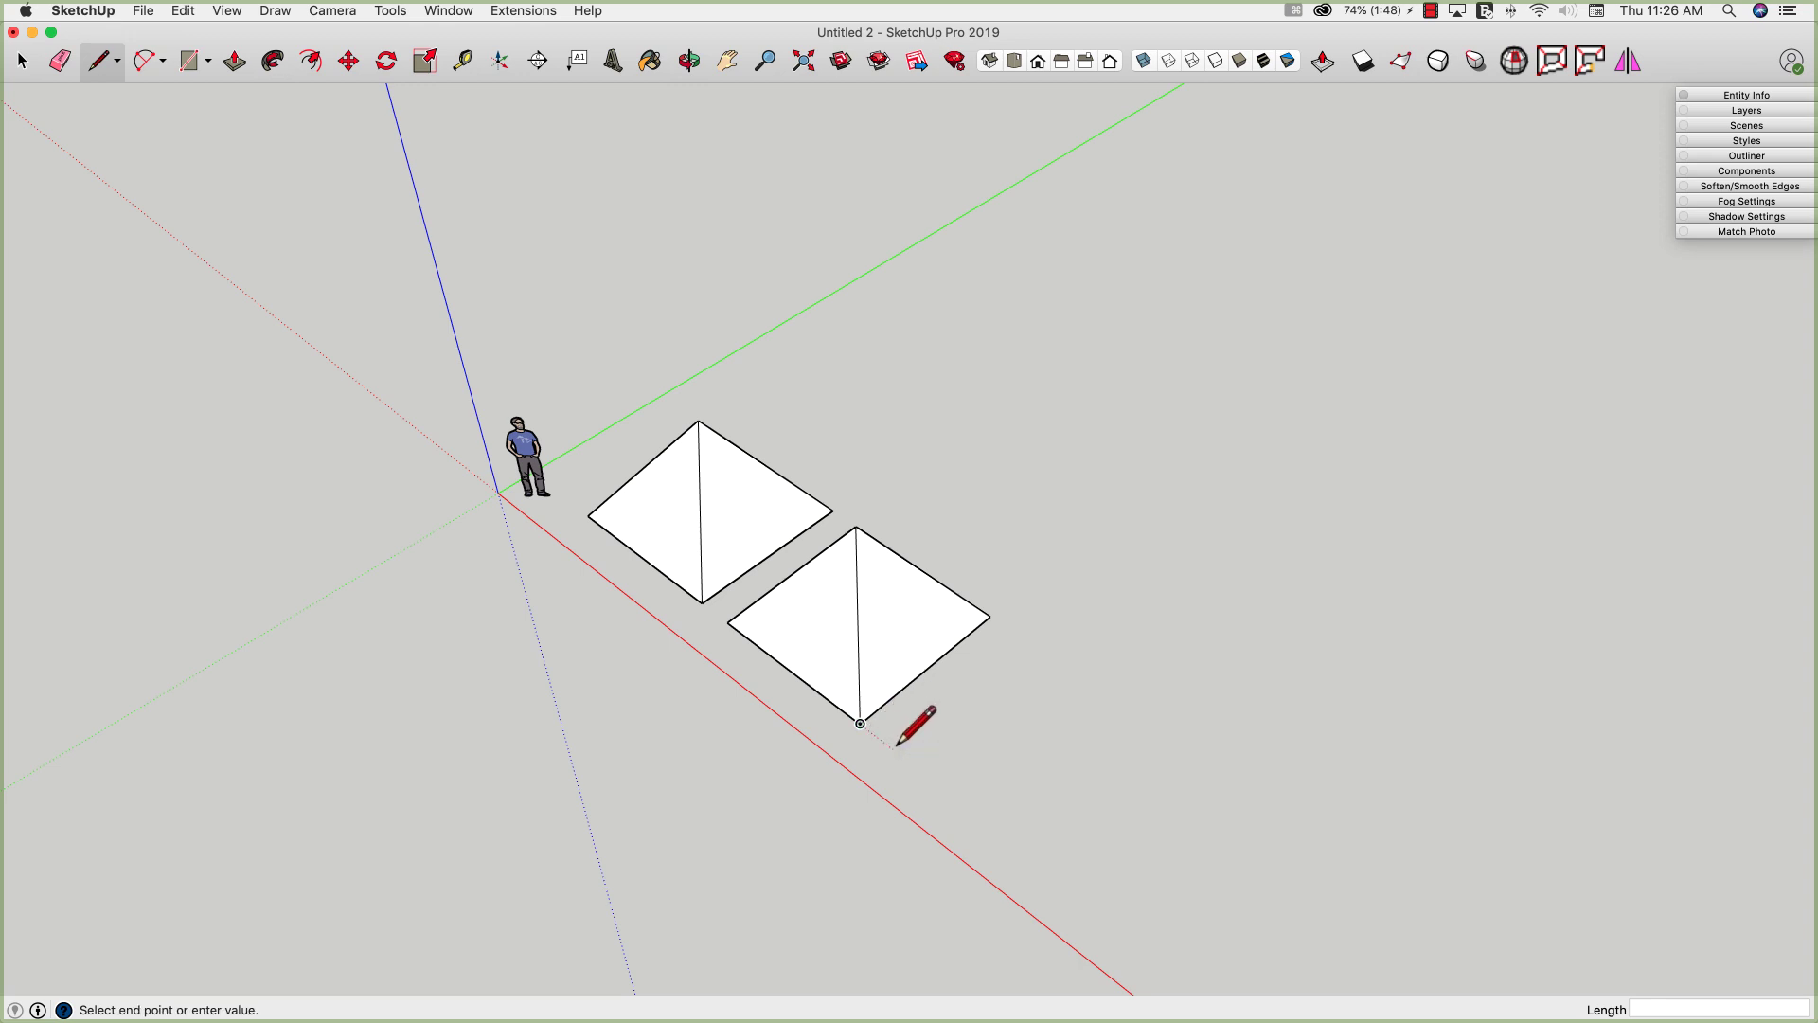
pyautogui.click(1023, 637)
pyautogui.moveTo(852, 872); pyautogui.dragTo(989, 630, button='middle')
pyautogui.press('Escape')
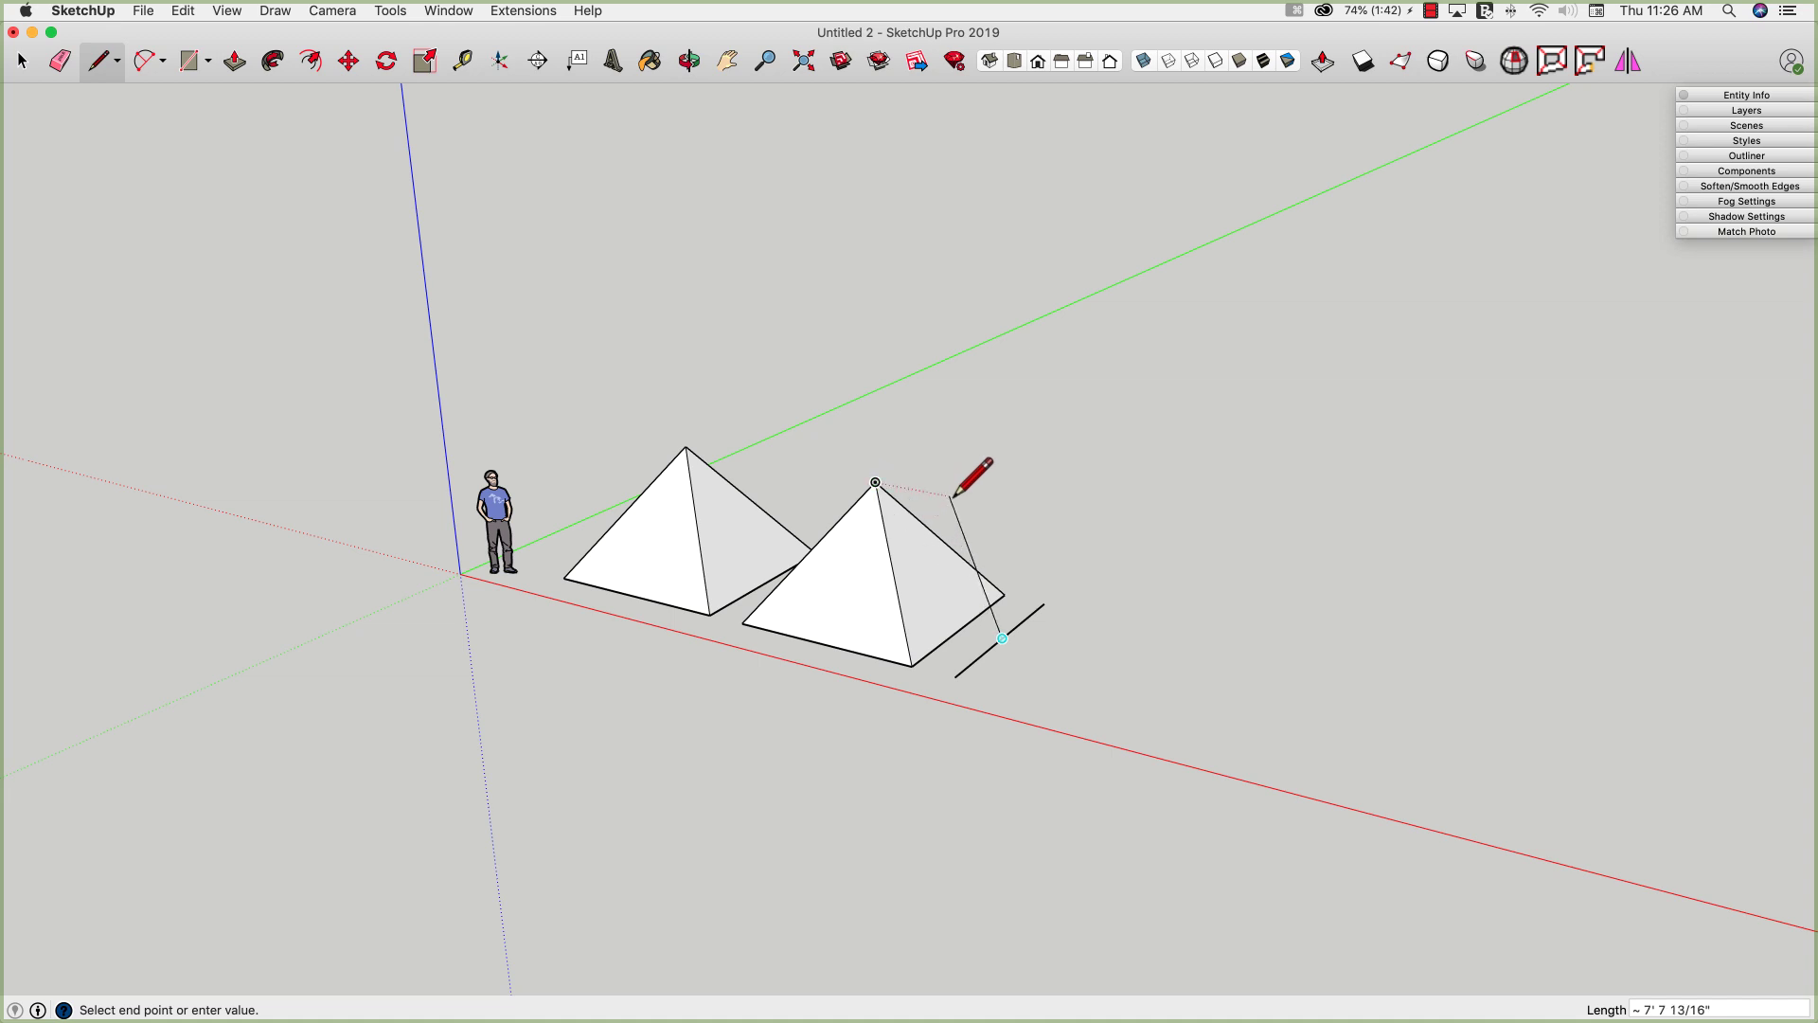
pyautogui.click(1005, 505)
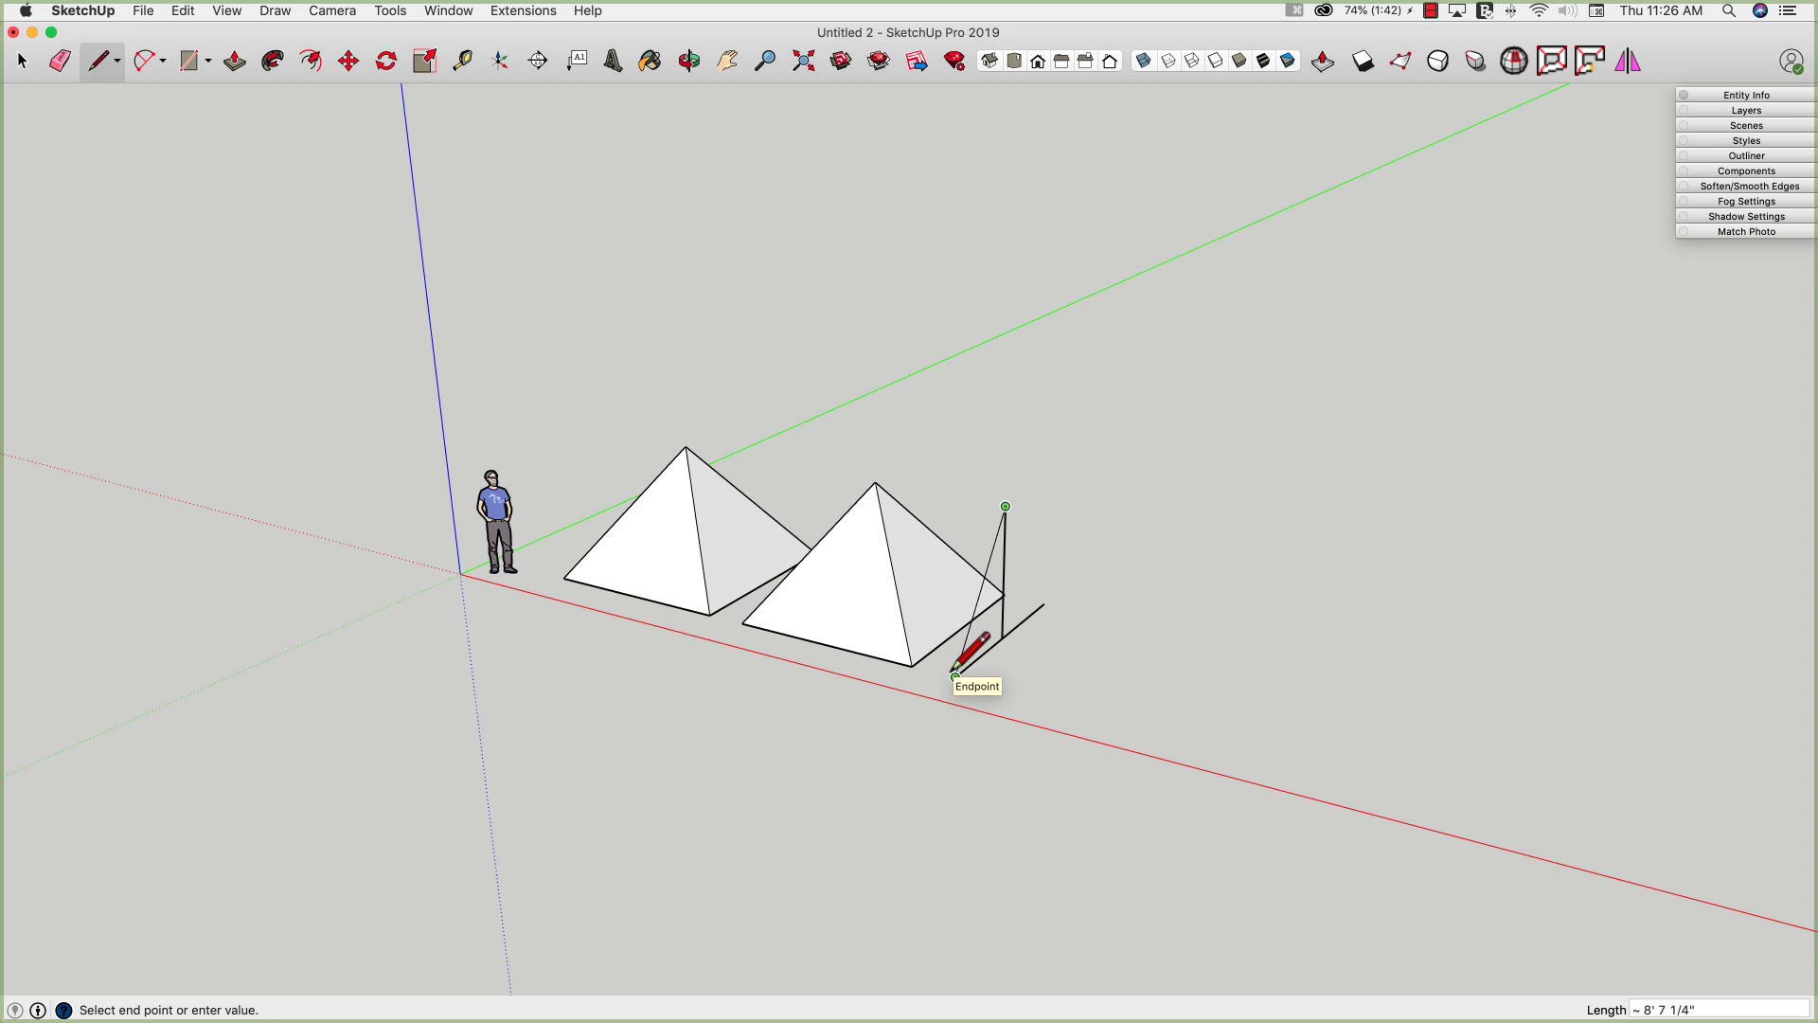
pyautogui.click(954, 675)
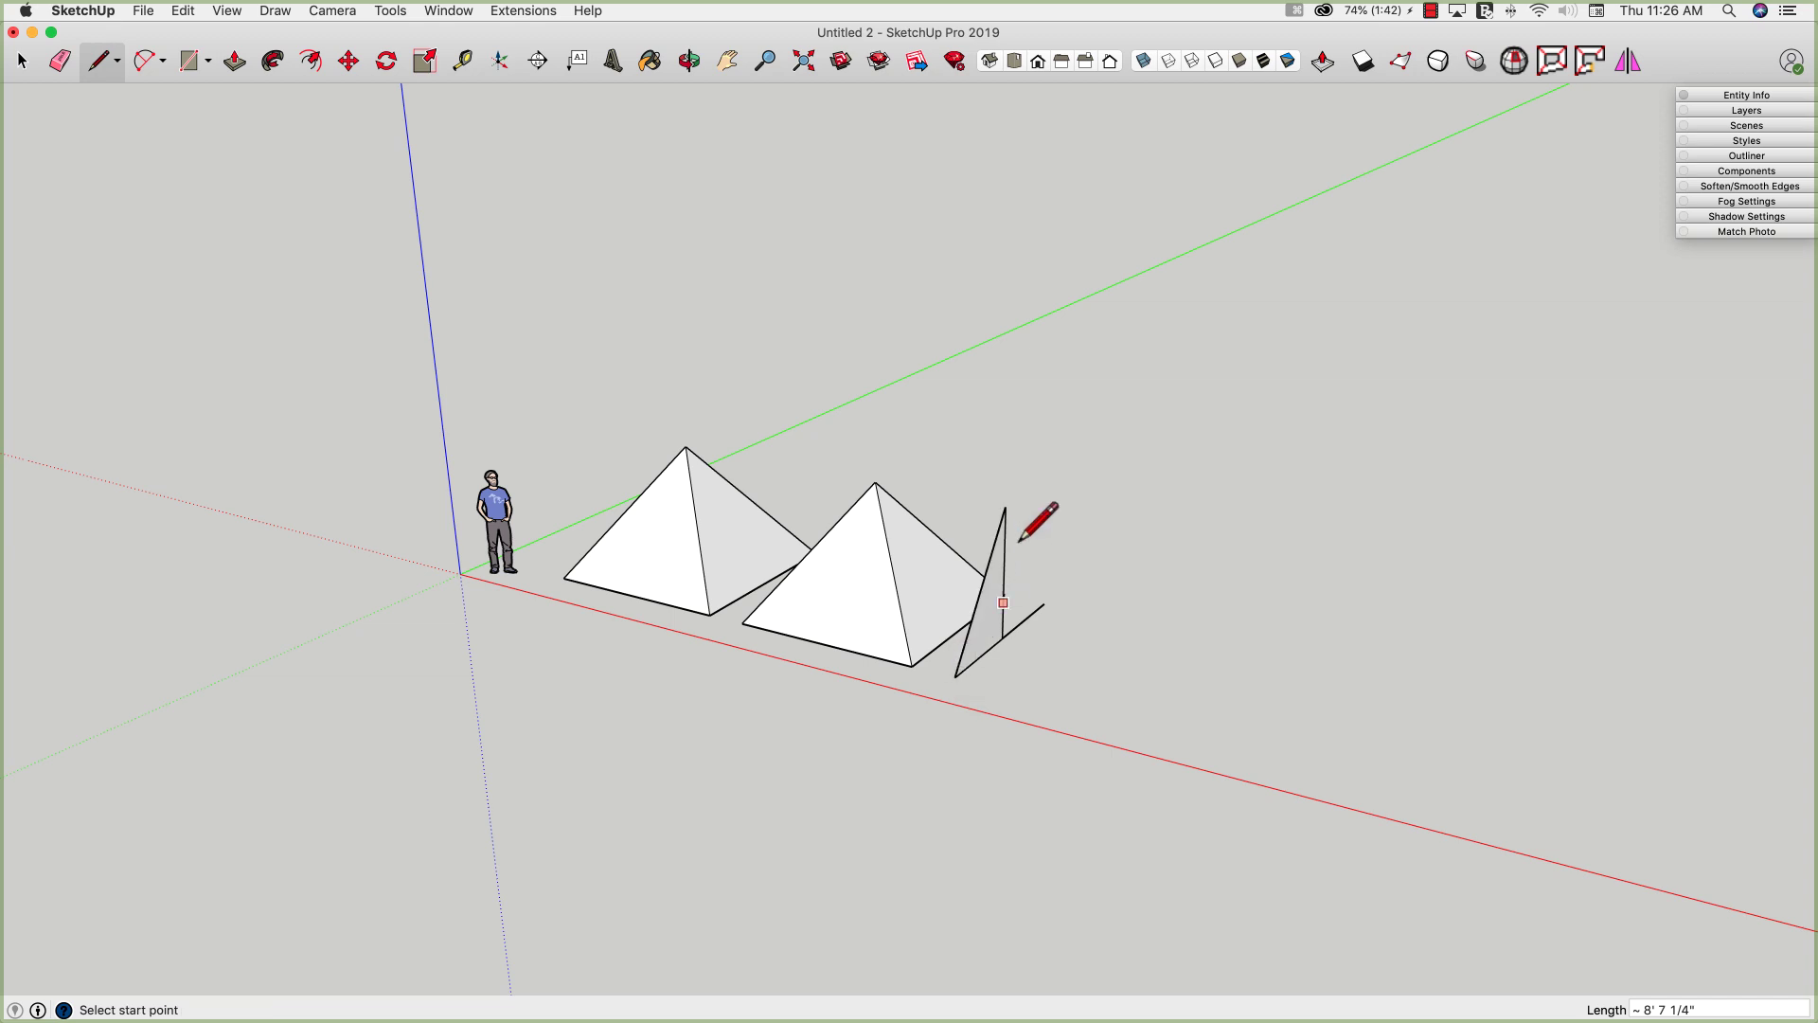
pyautogui.click(1043, 602)
pyautogui.moveTo(1043, 621)
pyautogui.mouseDown(button='middle')
pyautogui.moveTo(609, 734)
pyautogui.moveTo(527, 577)
pyautogui.moveTo(492, 426)
pyautogui.moveTo(872, 650)
pyautogui.moveTo(1003, 610)
pyautogui.mouseUp(button='middle')
# - Erase the extra front edge and Push/Pull the triangle into a long prism
pyautogui.press('e')
pyautogui.click(964, 613)
pyautogui.moveTo(461, 619)
pyautogui.mouseDown(button='middle')
pyautogui.moveTo(571, 662)
pyautogui.moveTo(502, 486)
pyautogui.moveTo(531, 445)
pyautogui.mouseUp(button='middle')
pyautogui.press('p')
pyautogui.click(814, 587)
pyautogui.click(934, 654)
pyautogui.moveTo(723, 609); pyautogui.dragTo(989, 755, button='middle')
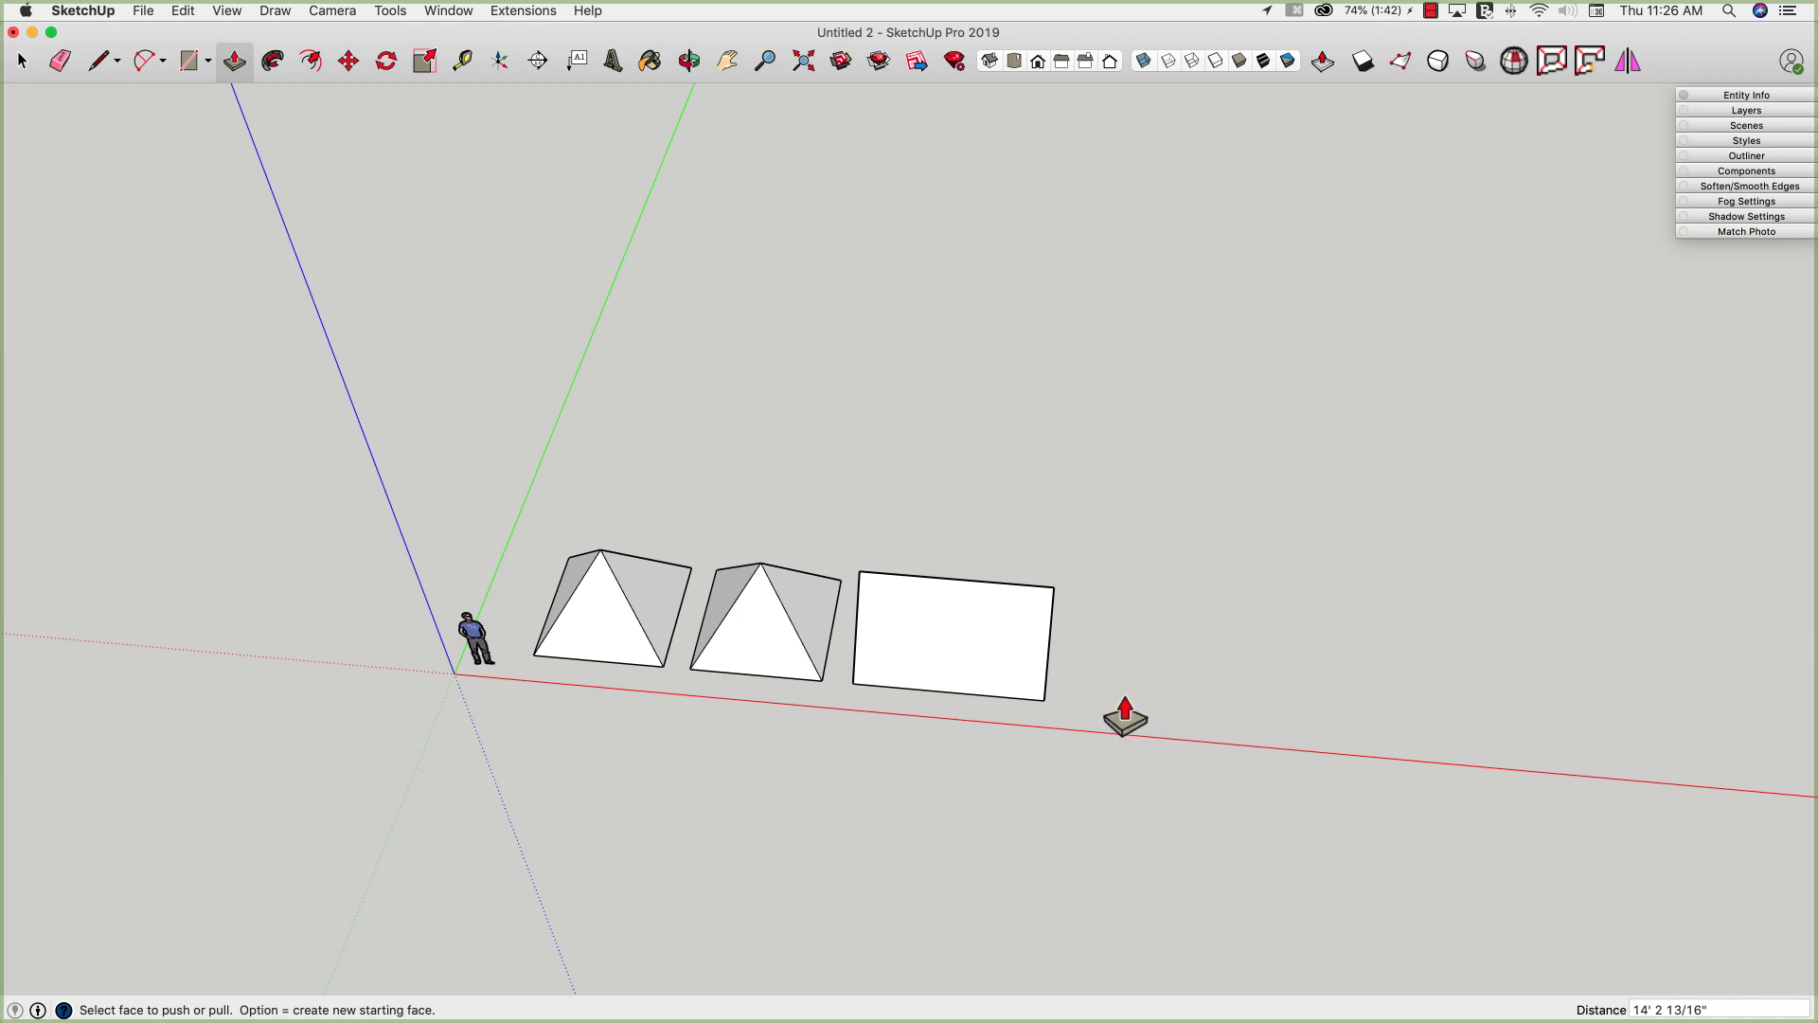
pyautogui.moveTo(821, 516); pyautogui.dragTo(941, 686, button='middle')
# - Select the entire prism with a triple-click
pyautogui.press('space')
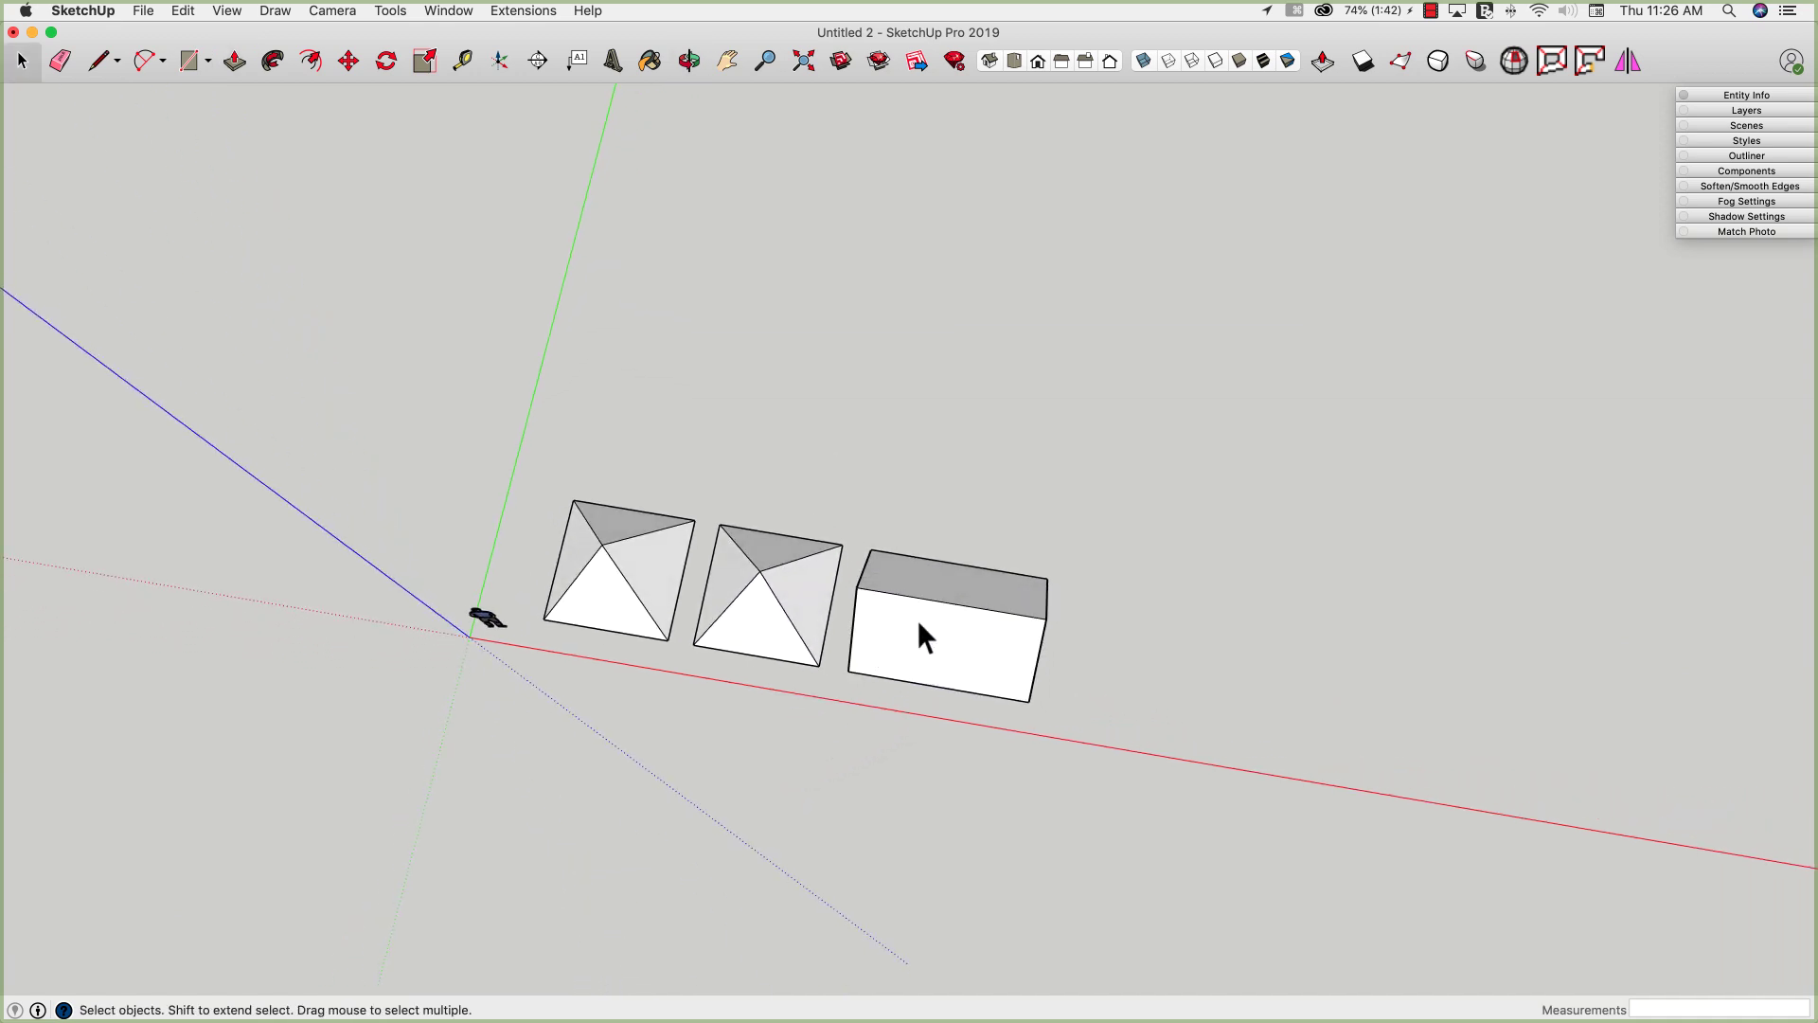
pyautogui.tripleClick(919, 621)
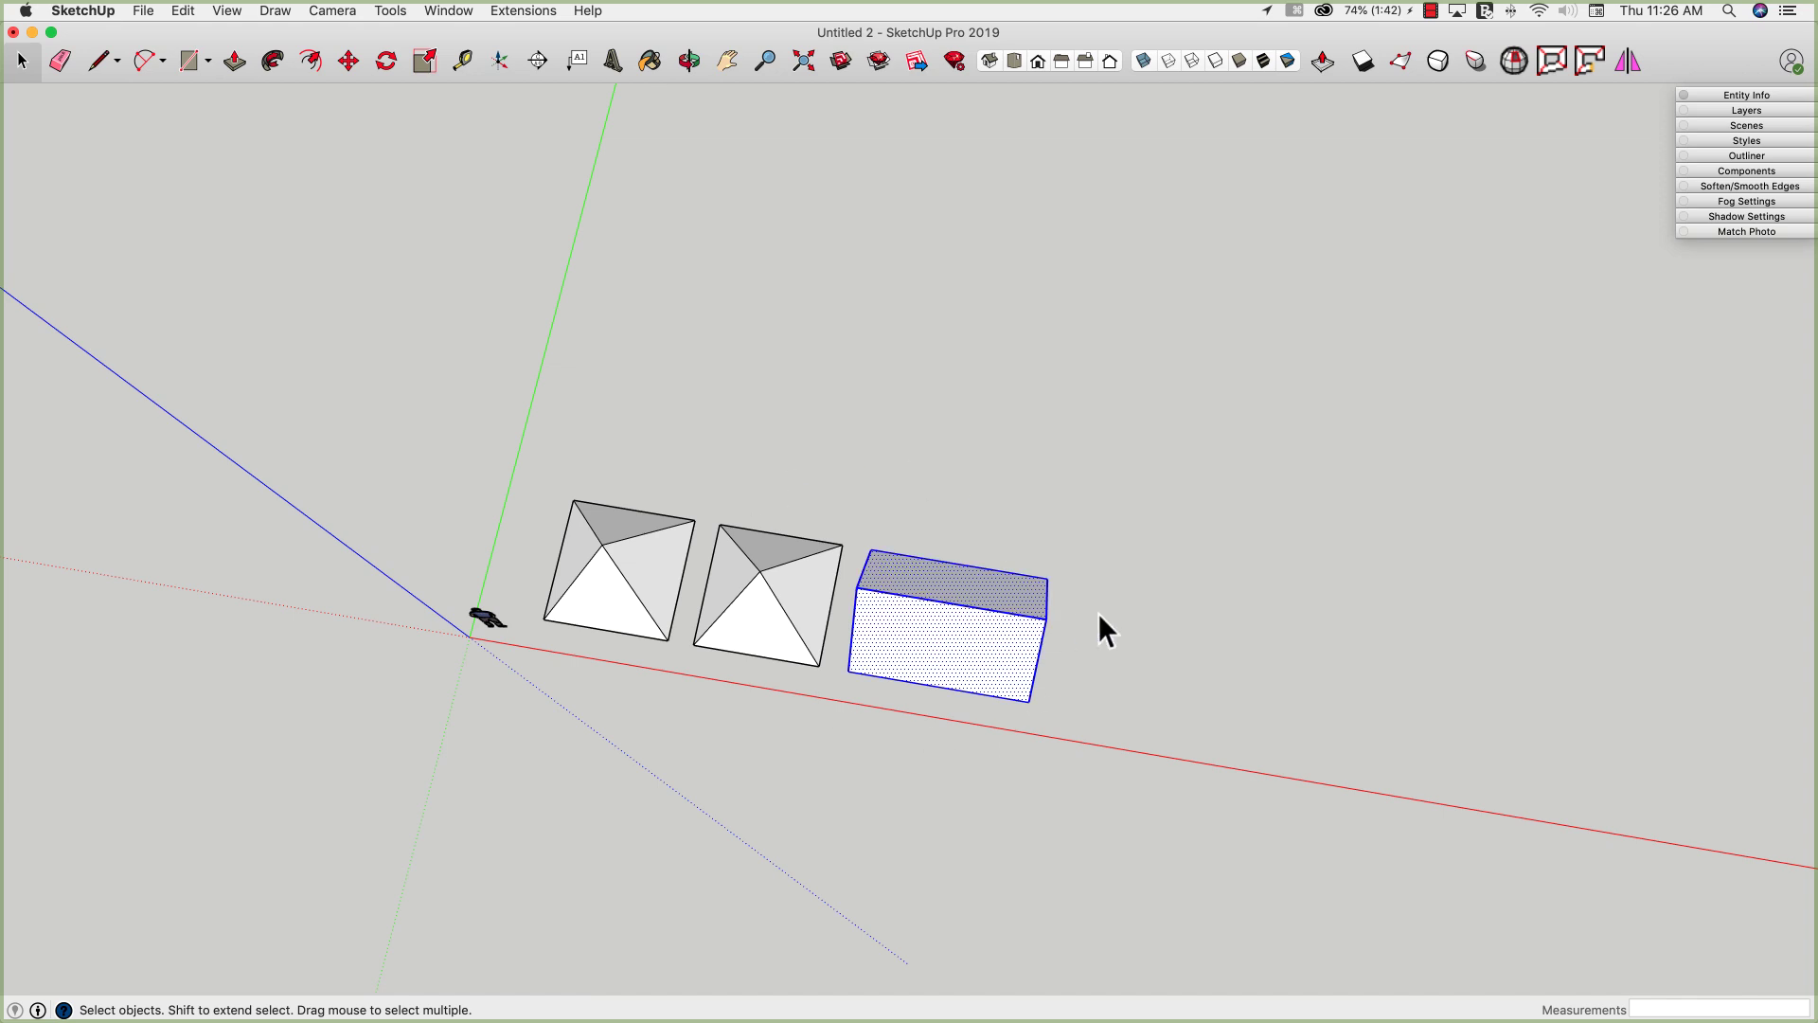
pyautogui.press('q')
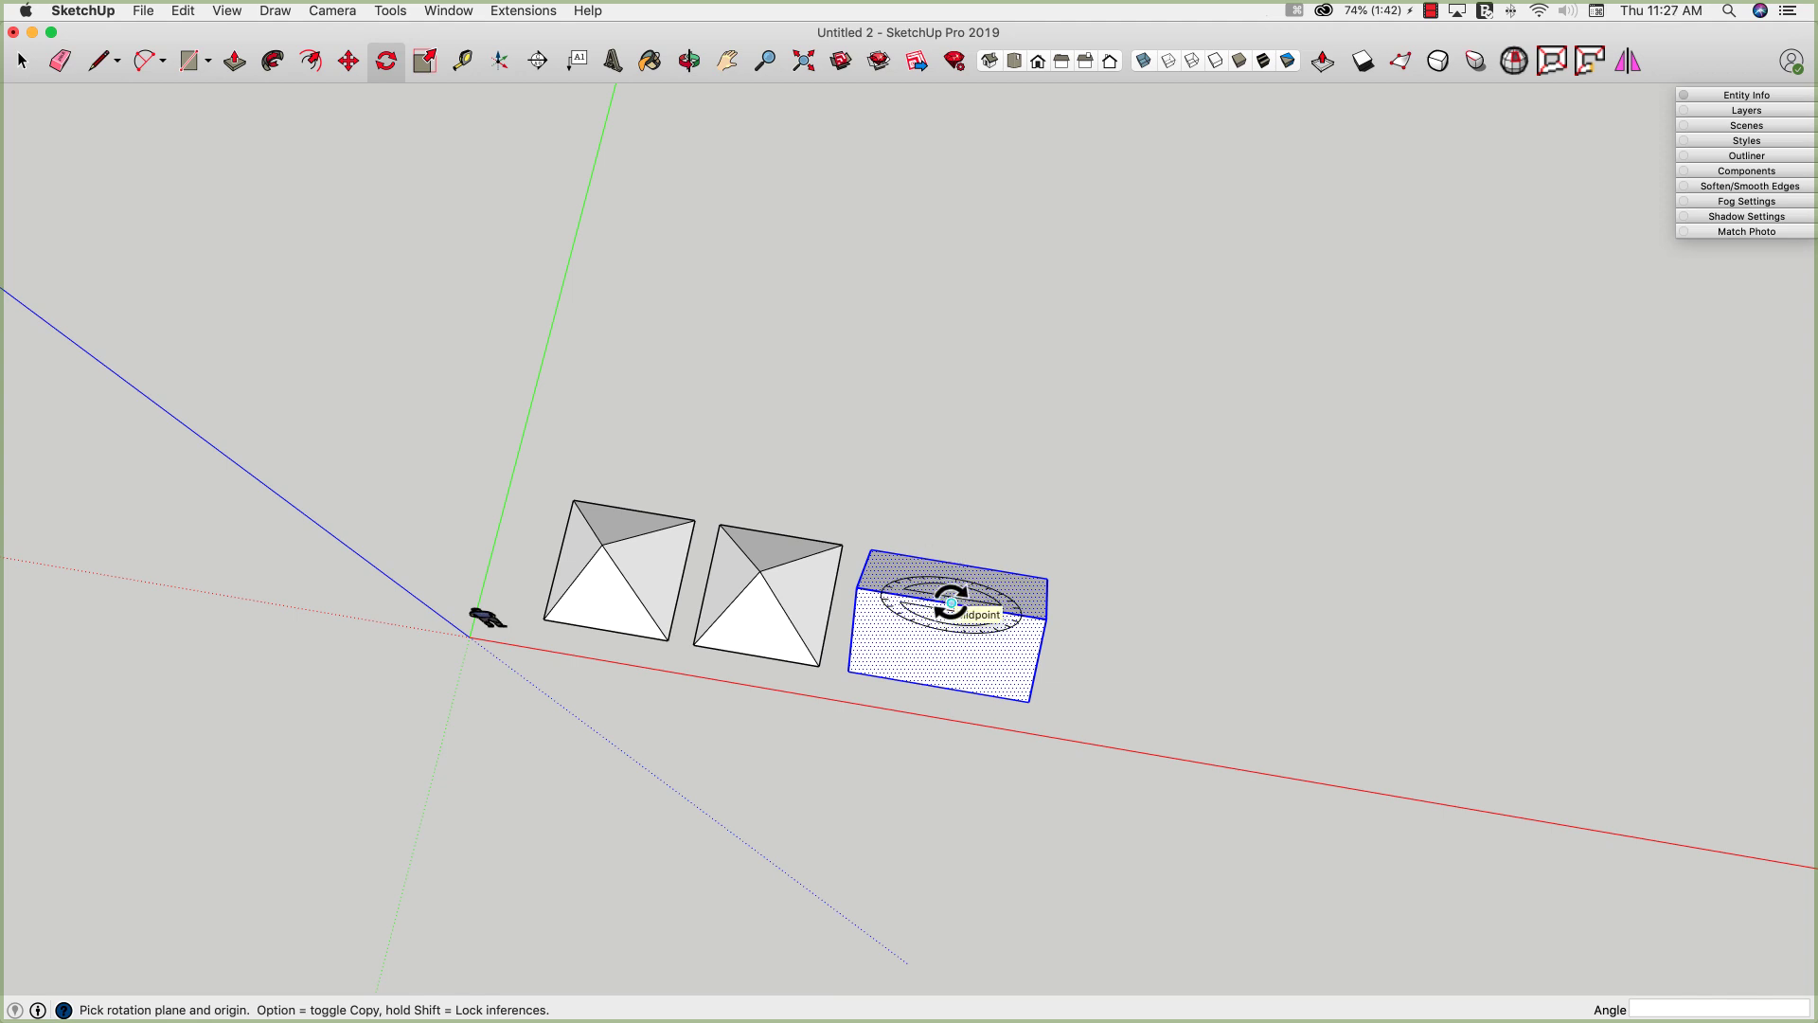
# - Rotate a copy of the prism 90° about the blue axis around its centre
pyautogui.press('Up')
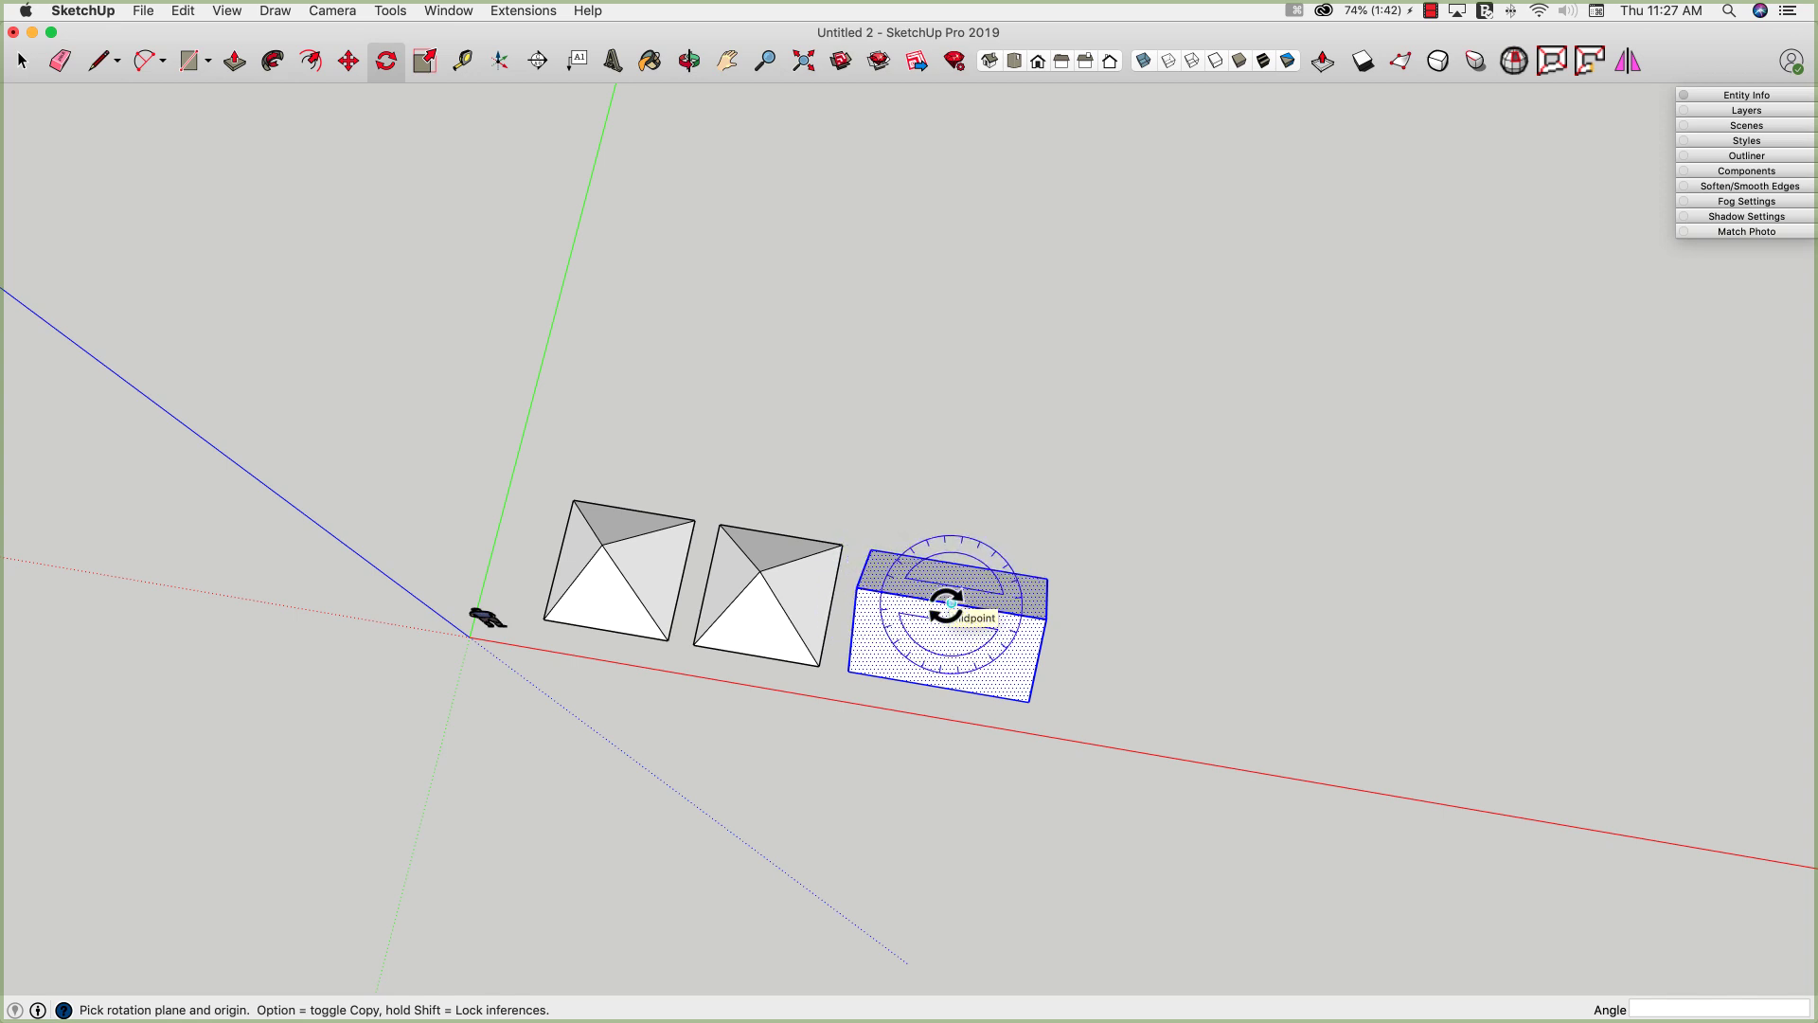
pyautogui.click(951, 602)
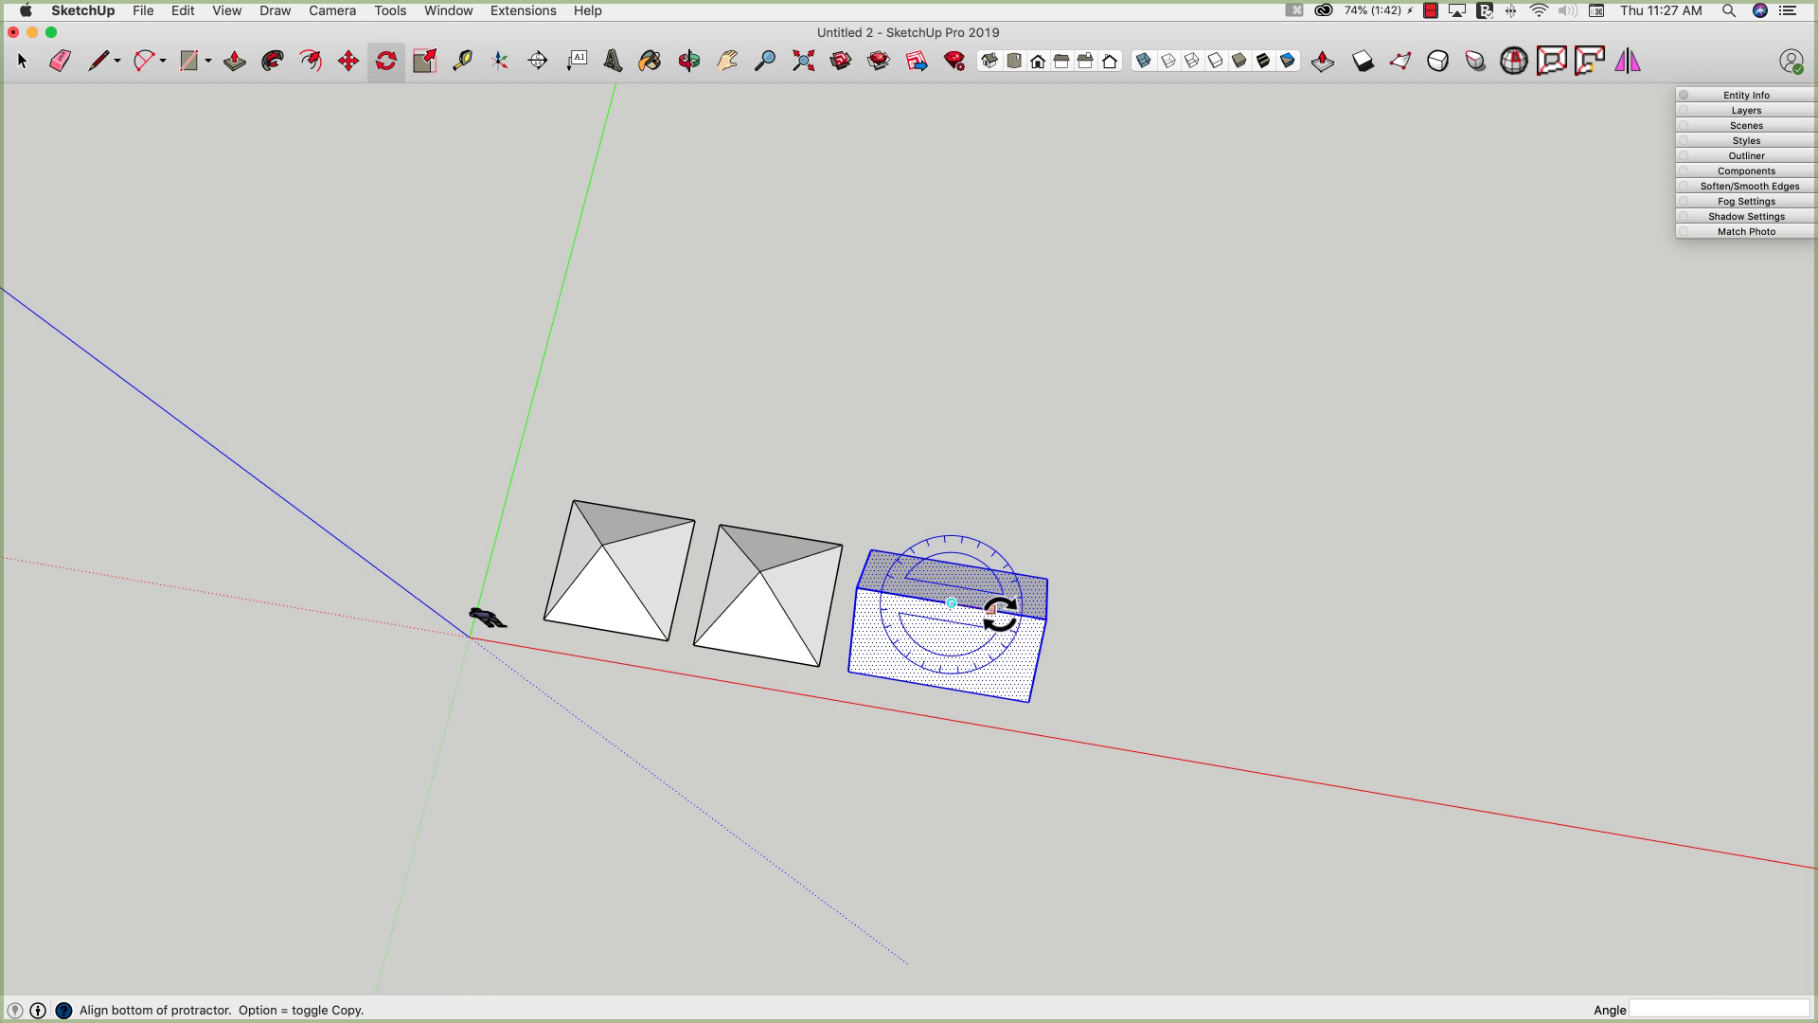
pyautogui.click(1049, 624)
pyautogui.press('alt')
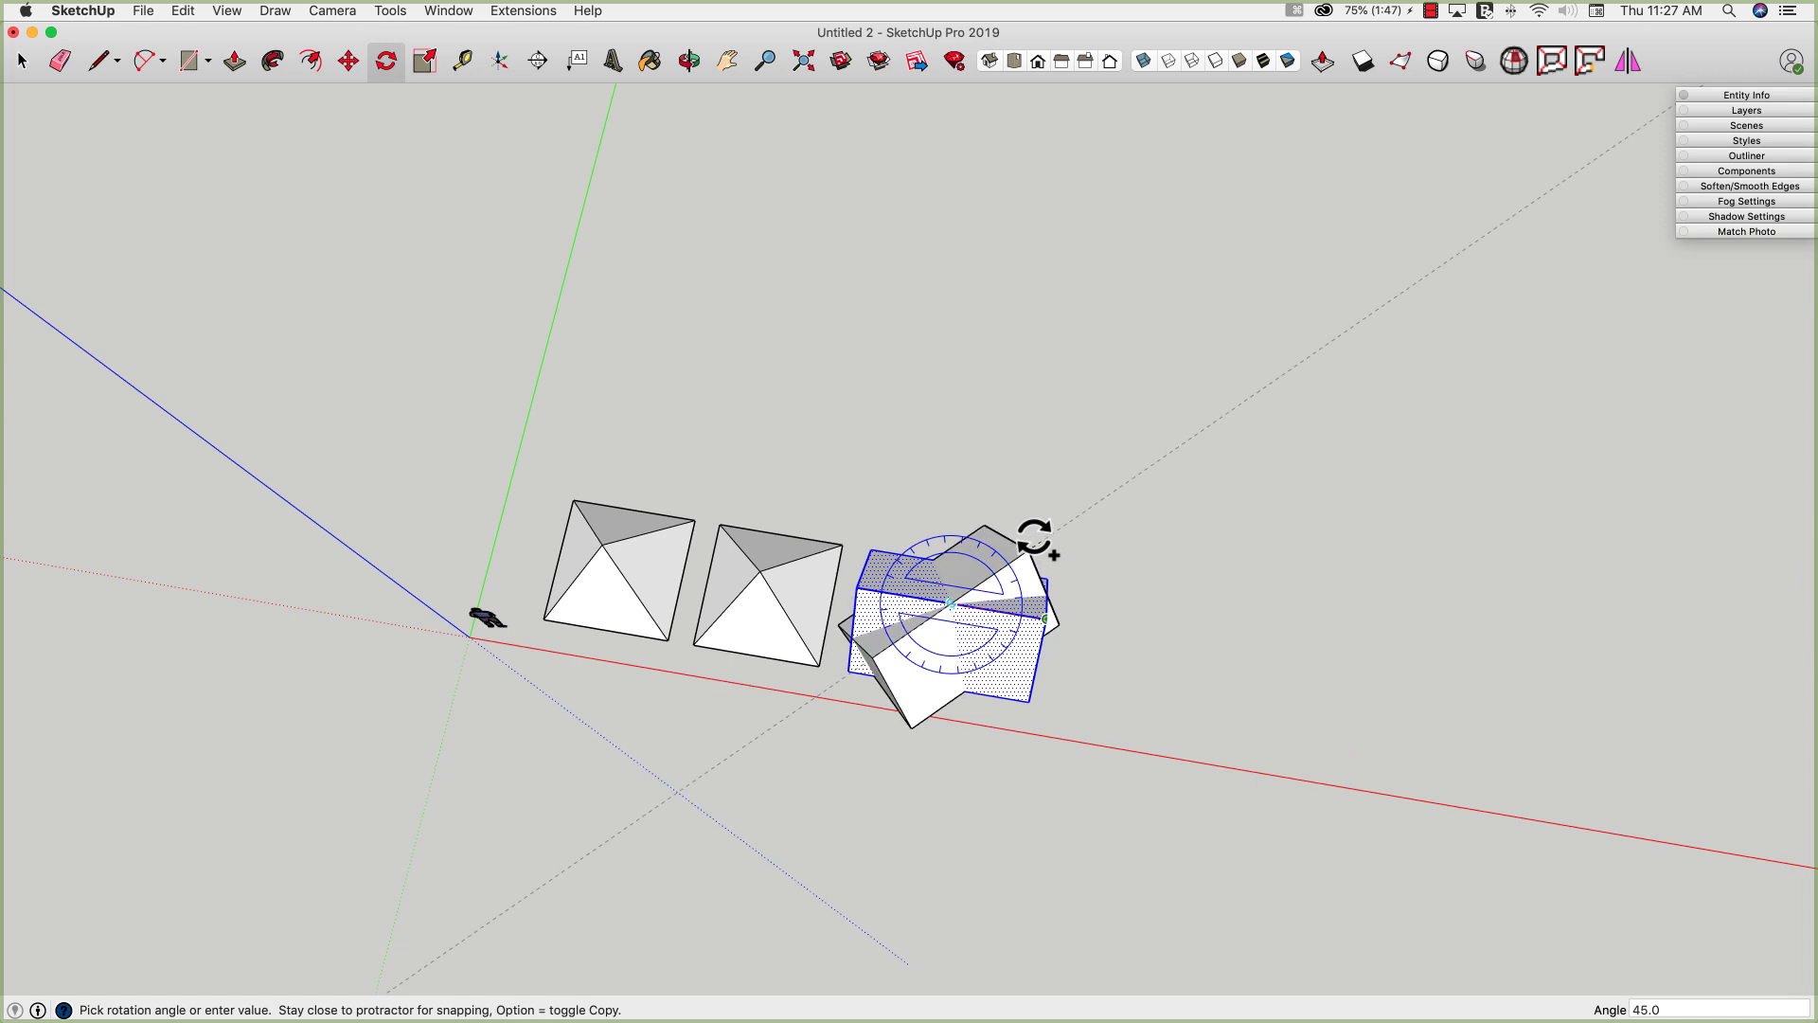
pyautogui.click(968, 516)
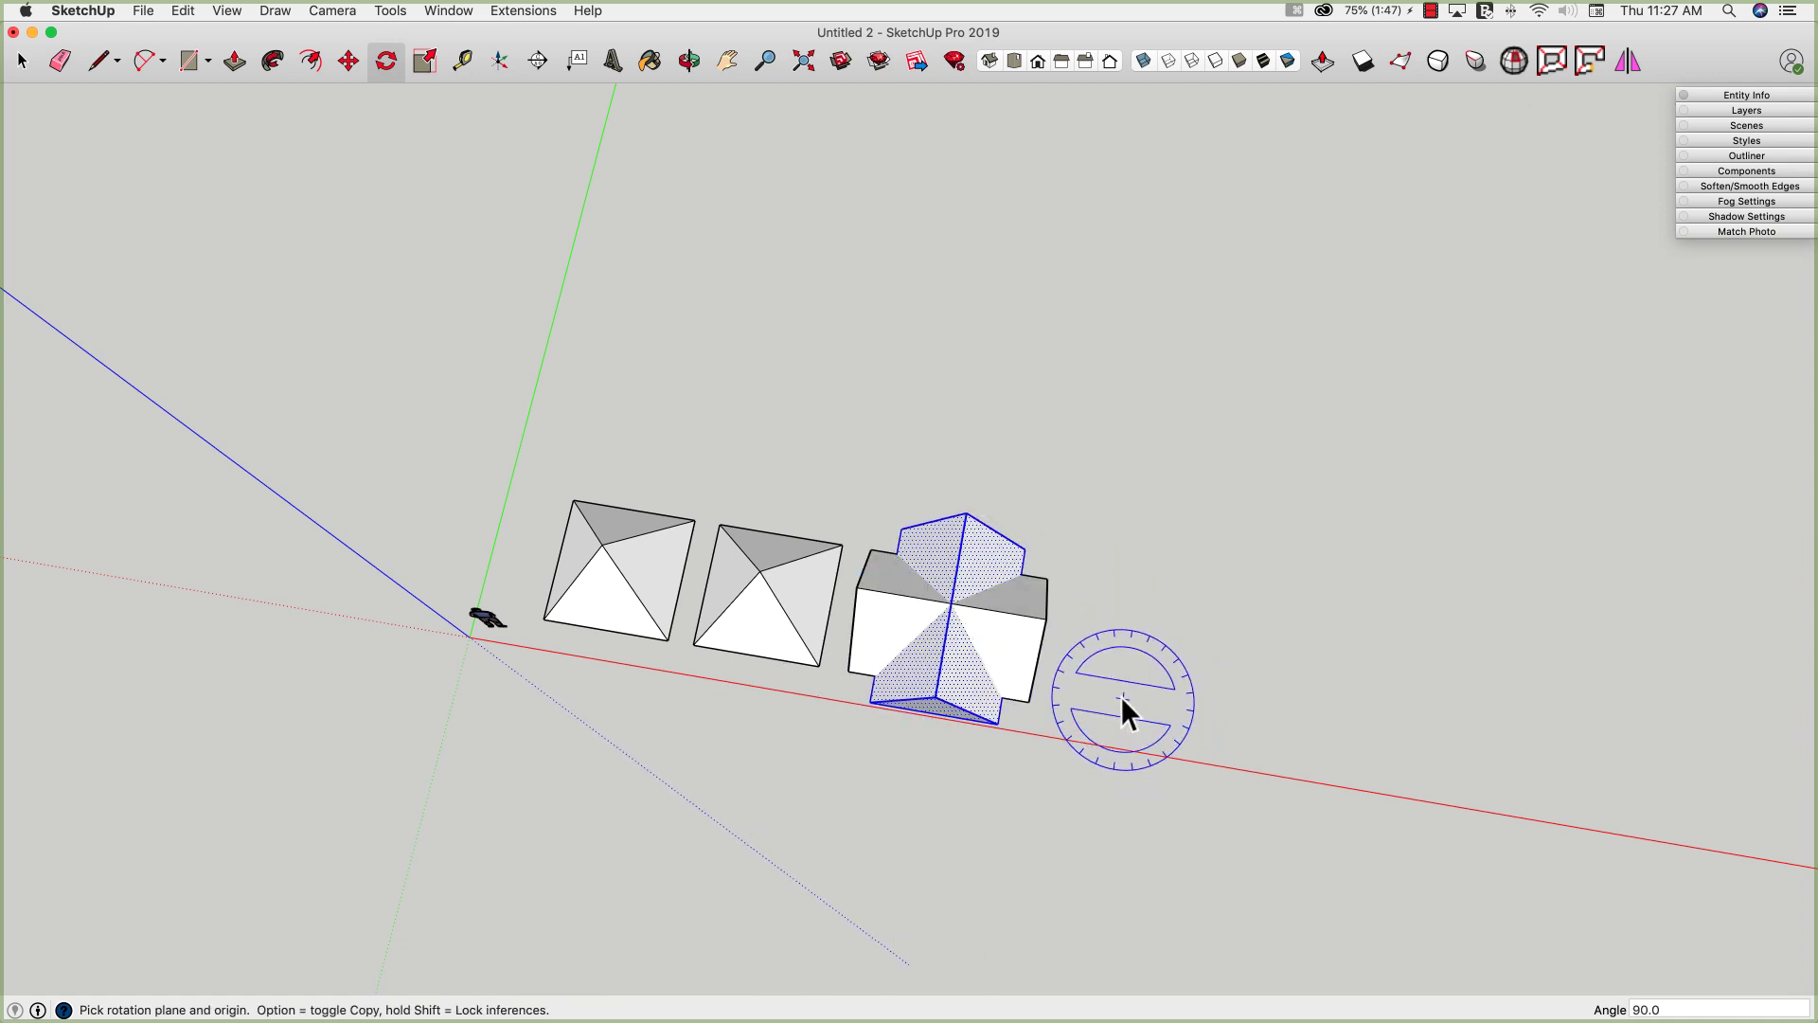
pyautogui.press('space')
pyautogui.click(1139, 832)
pyautogui.moveTo(1140, 832); pyautogui.dragTo(1086, 824, button='middle')
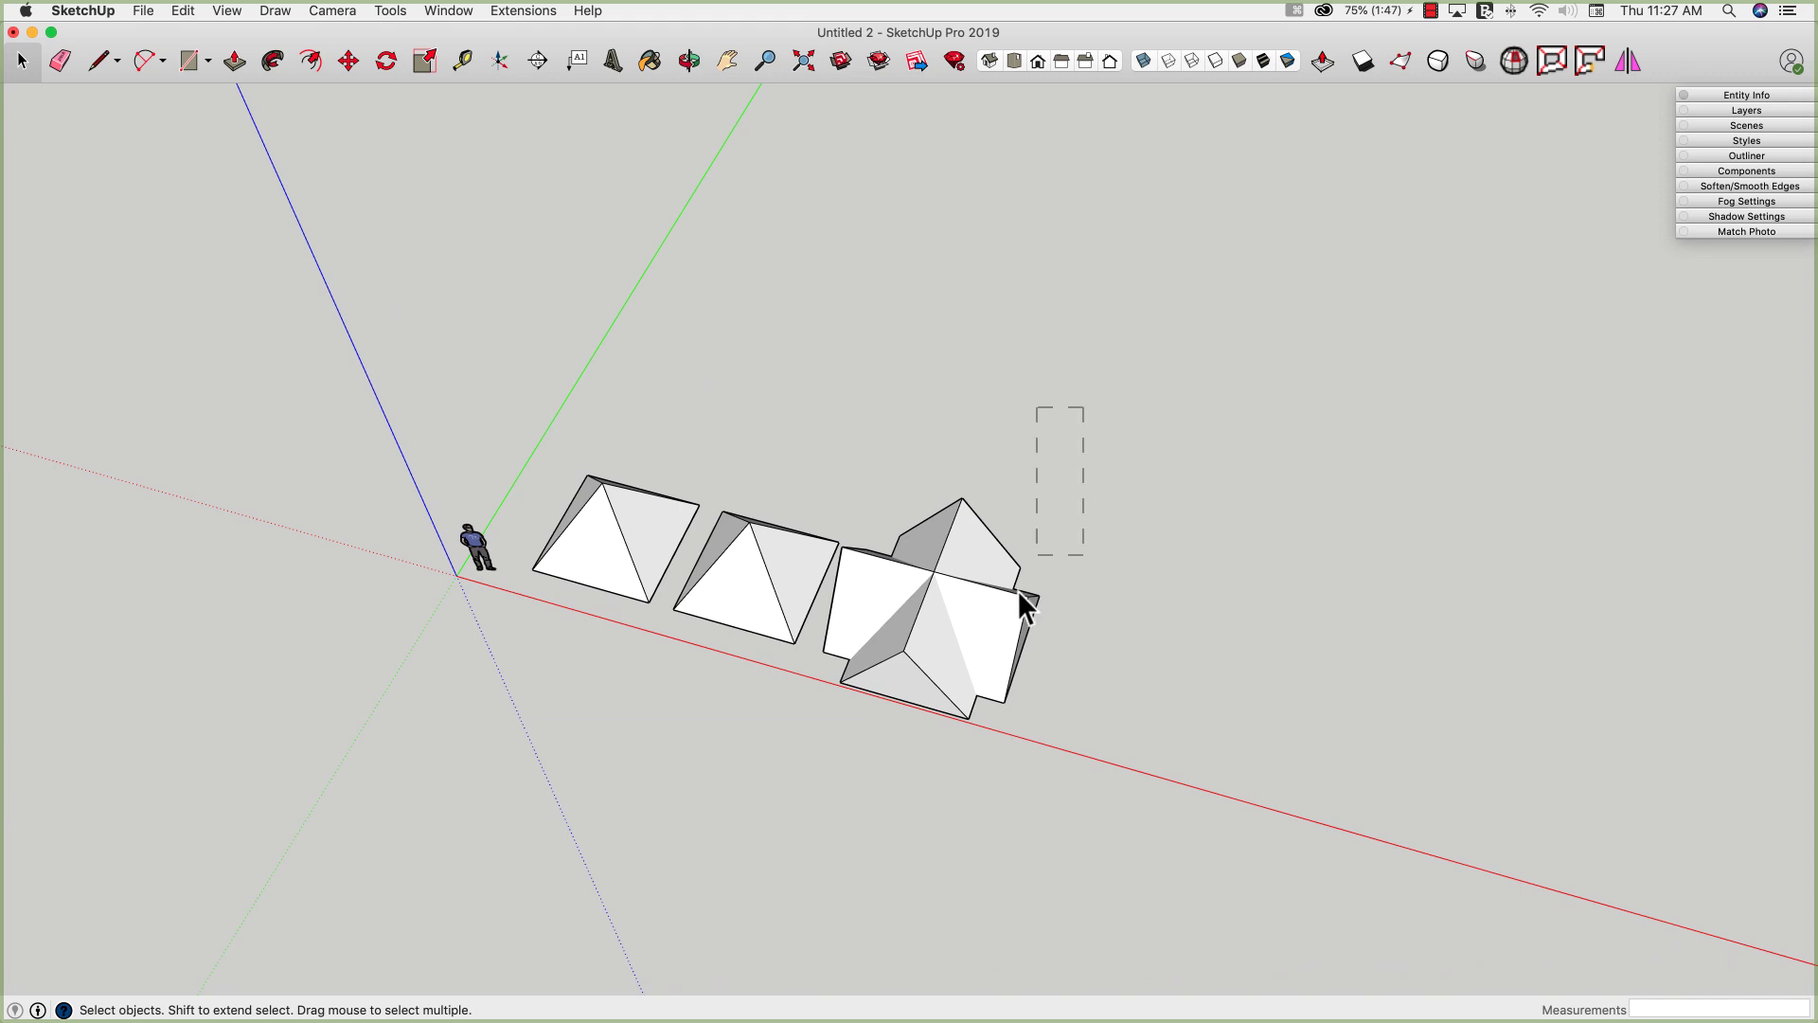
# - Select both crossing prisms and apply Intersect Faces With Selection
pyautogui.moveTo(864, 761); pyautogui.dragTo(861, 763)
pyautogui.rightClick(900, 605)
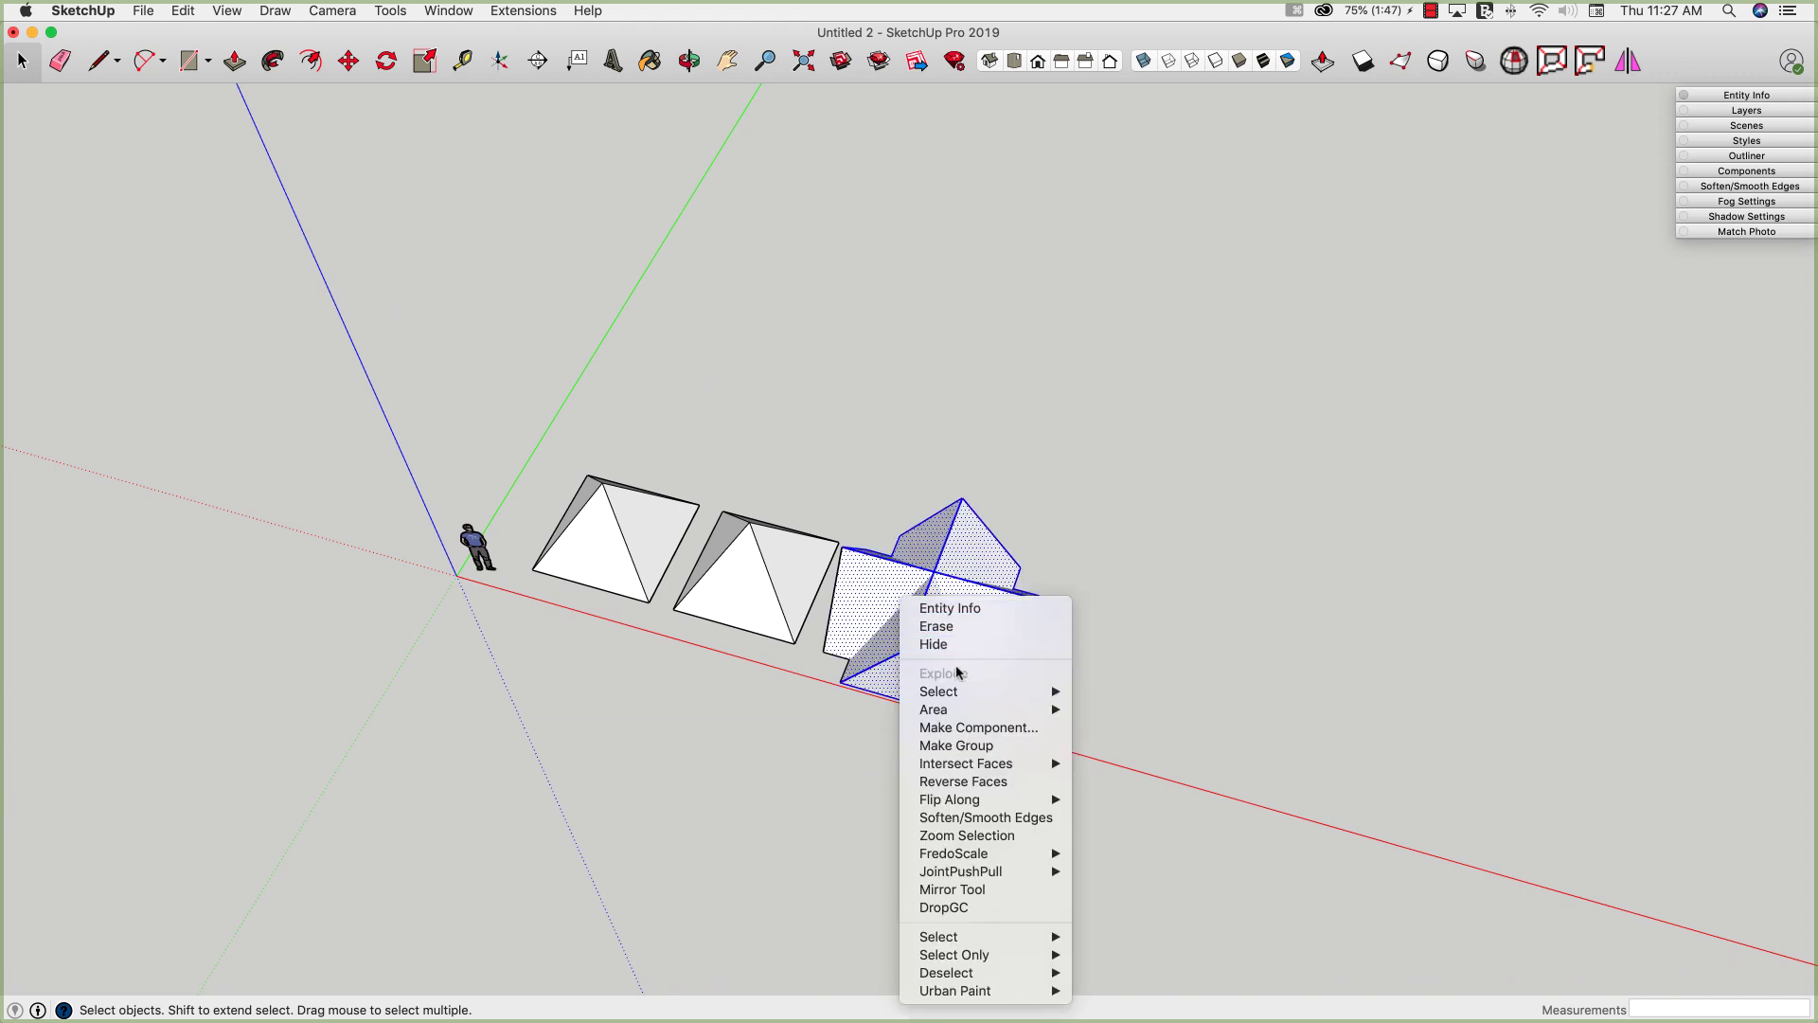
pyautogui.moveTo(981, 763)
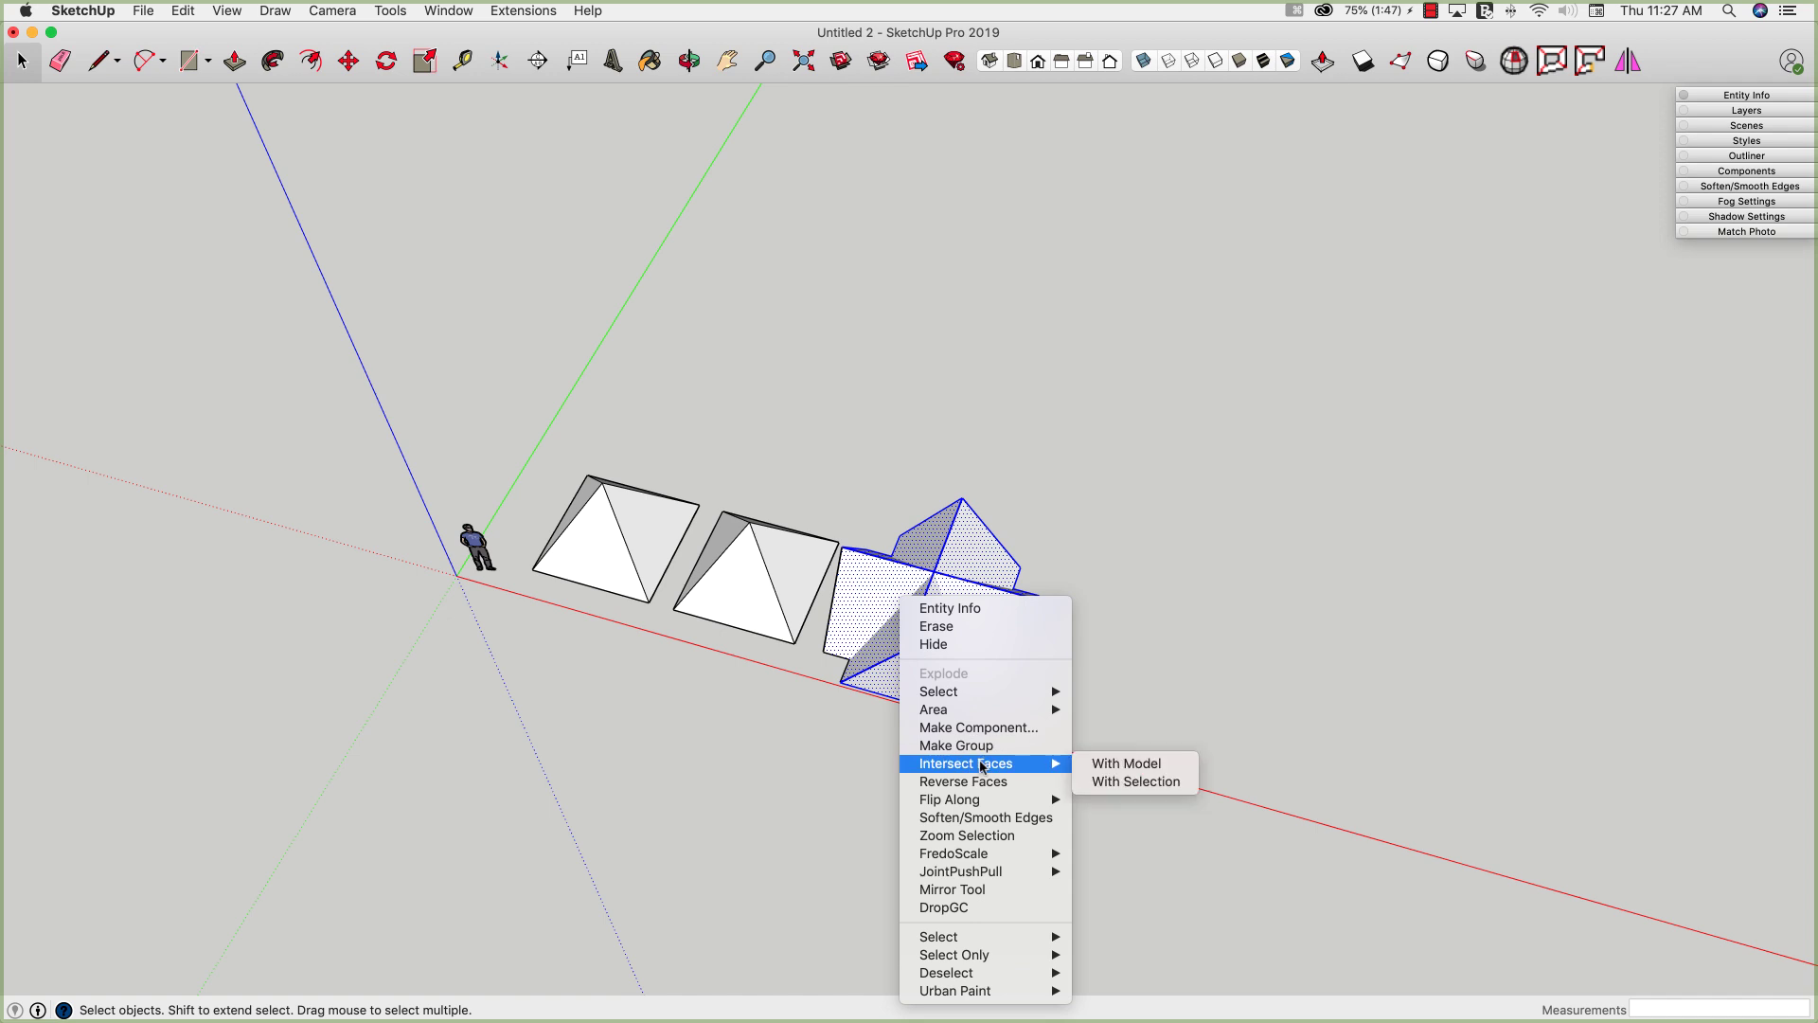
pyautogui.click(1133, 781)
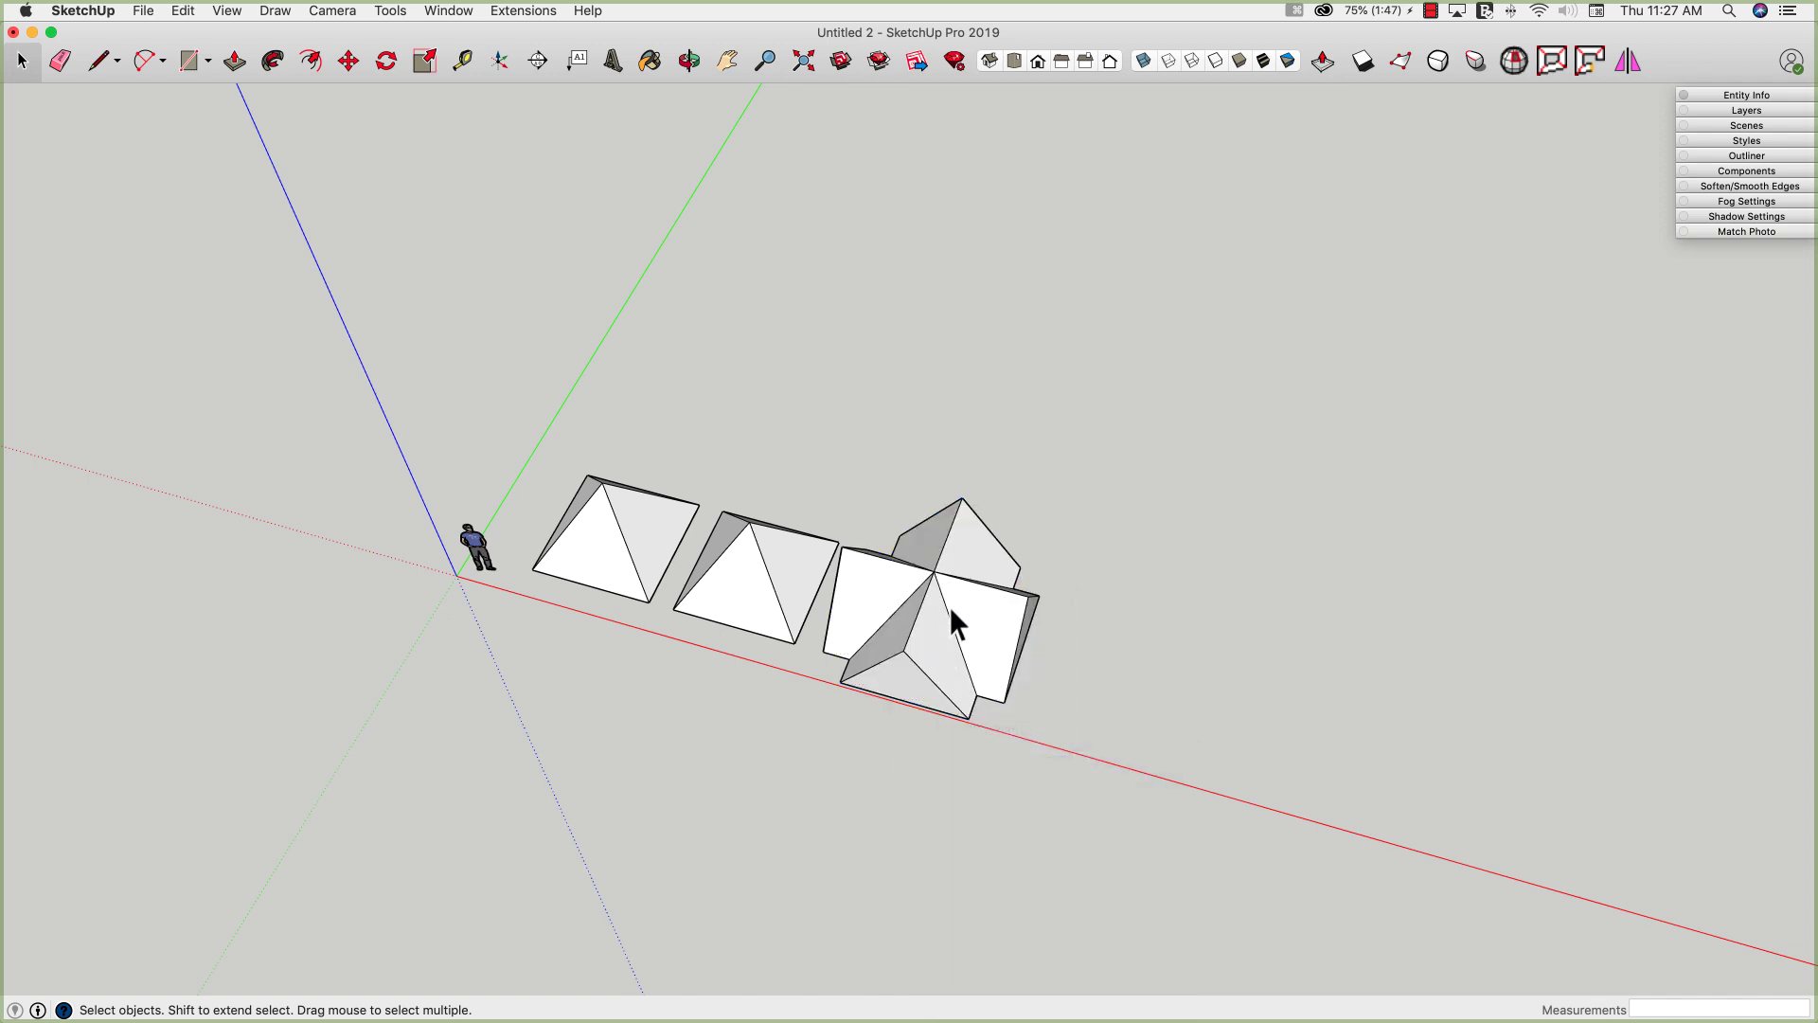
pyautogui.moveTo(949, 616); pyautogui.dragTo(882, 609, button='middle')
pyautogui.moveTo(790, 735); pyautogui.dragTo(922, 653, button='middle')
# - Delete the leftover grey prism faces around the third pyramid
pyautogui.click(881, 655)
pyautogui.click(880, 655)
pyautogui.moveTo(996, 662); pyautogui.dragTo(569, 648, button='middle')
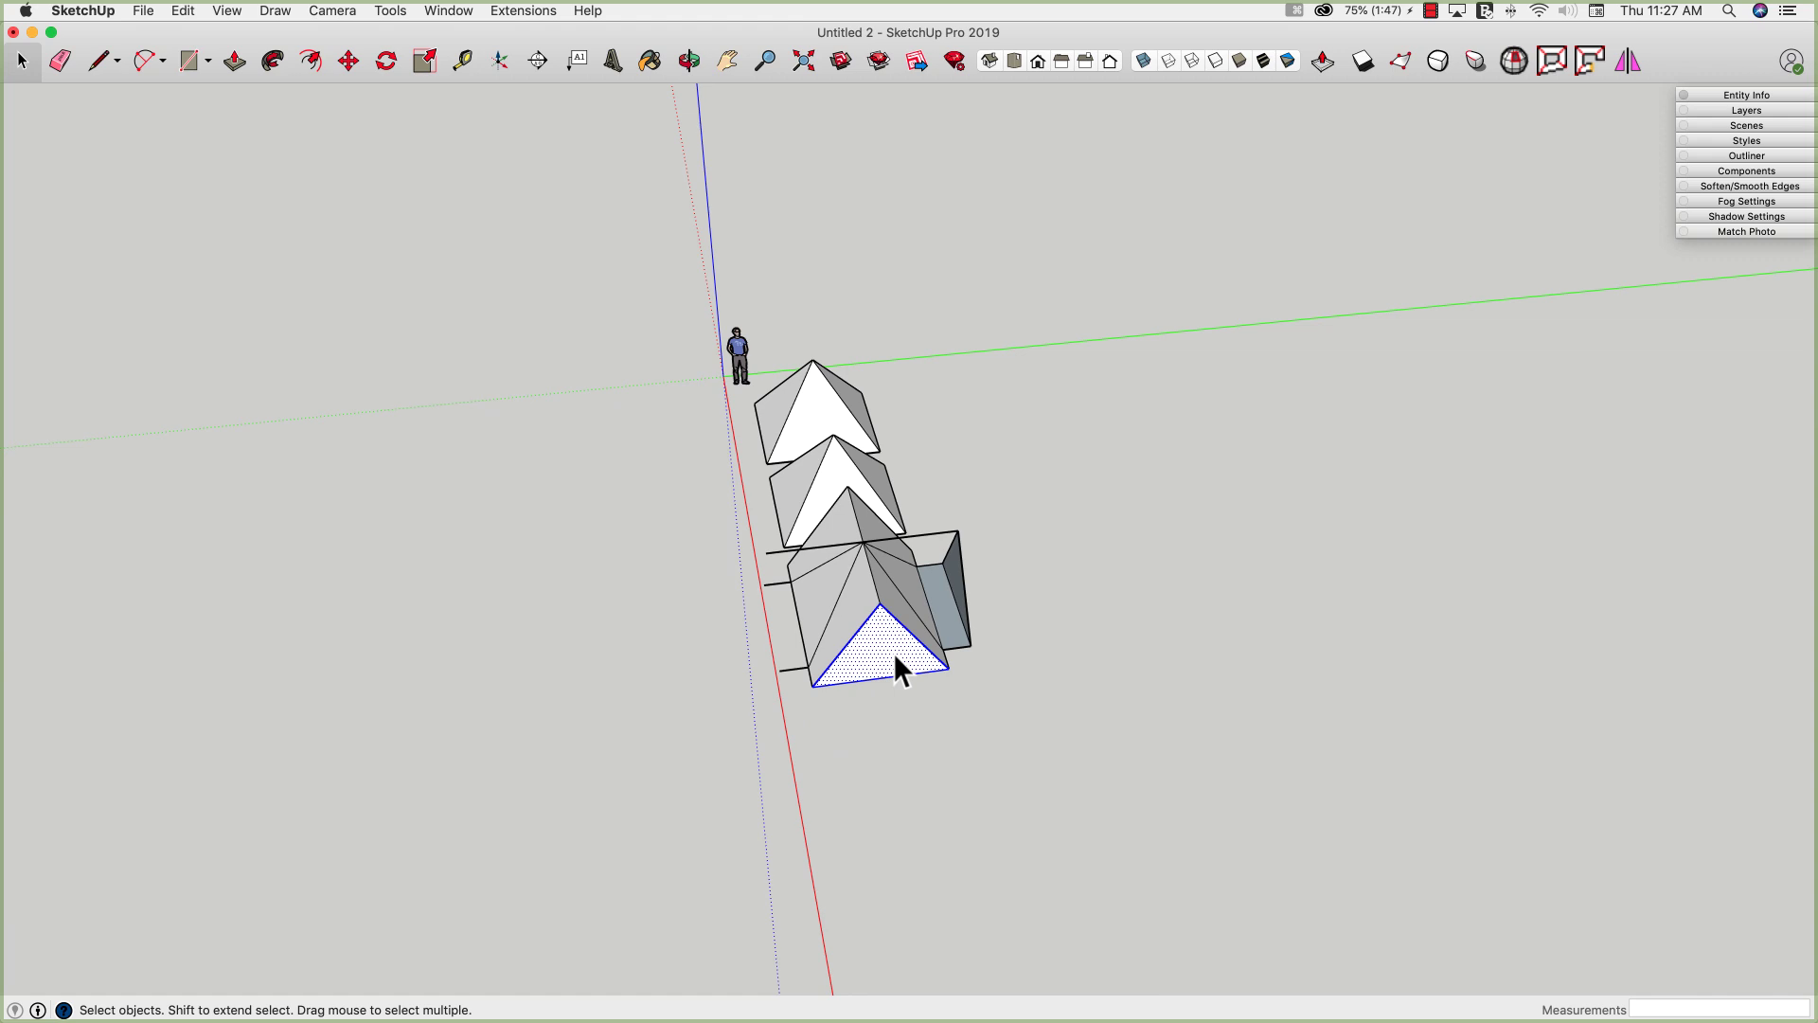
pyautogui.moveTo(719, 663); pyautogui.dragTo(1574, 702, button='middle')
pyautogui.moveTo(897, 616); pyautogui.dragTo(1074, 625, button='middle')
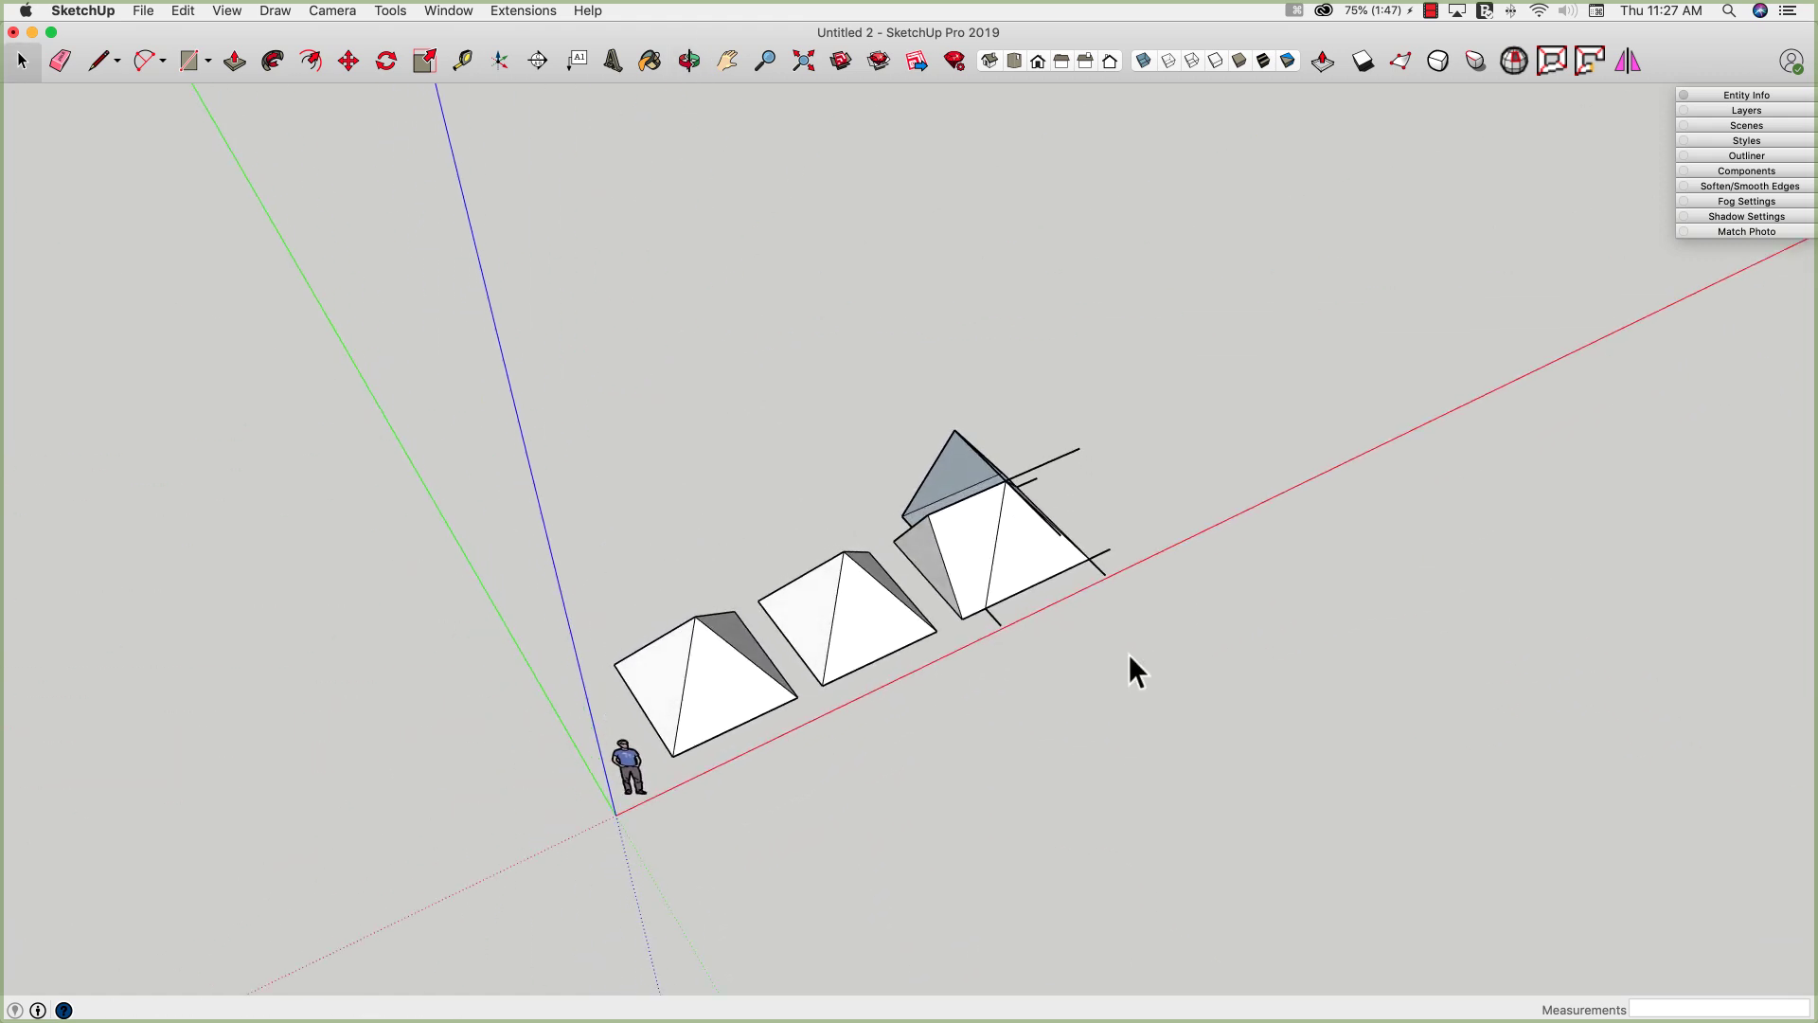
pyautogui.press('Delete')
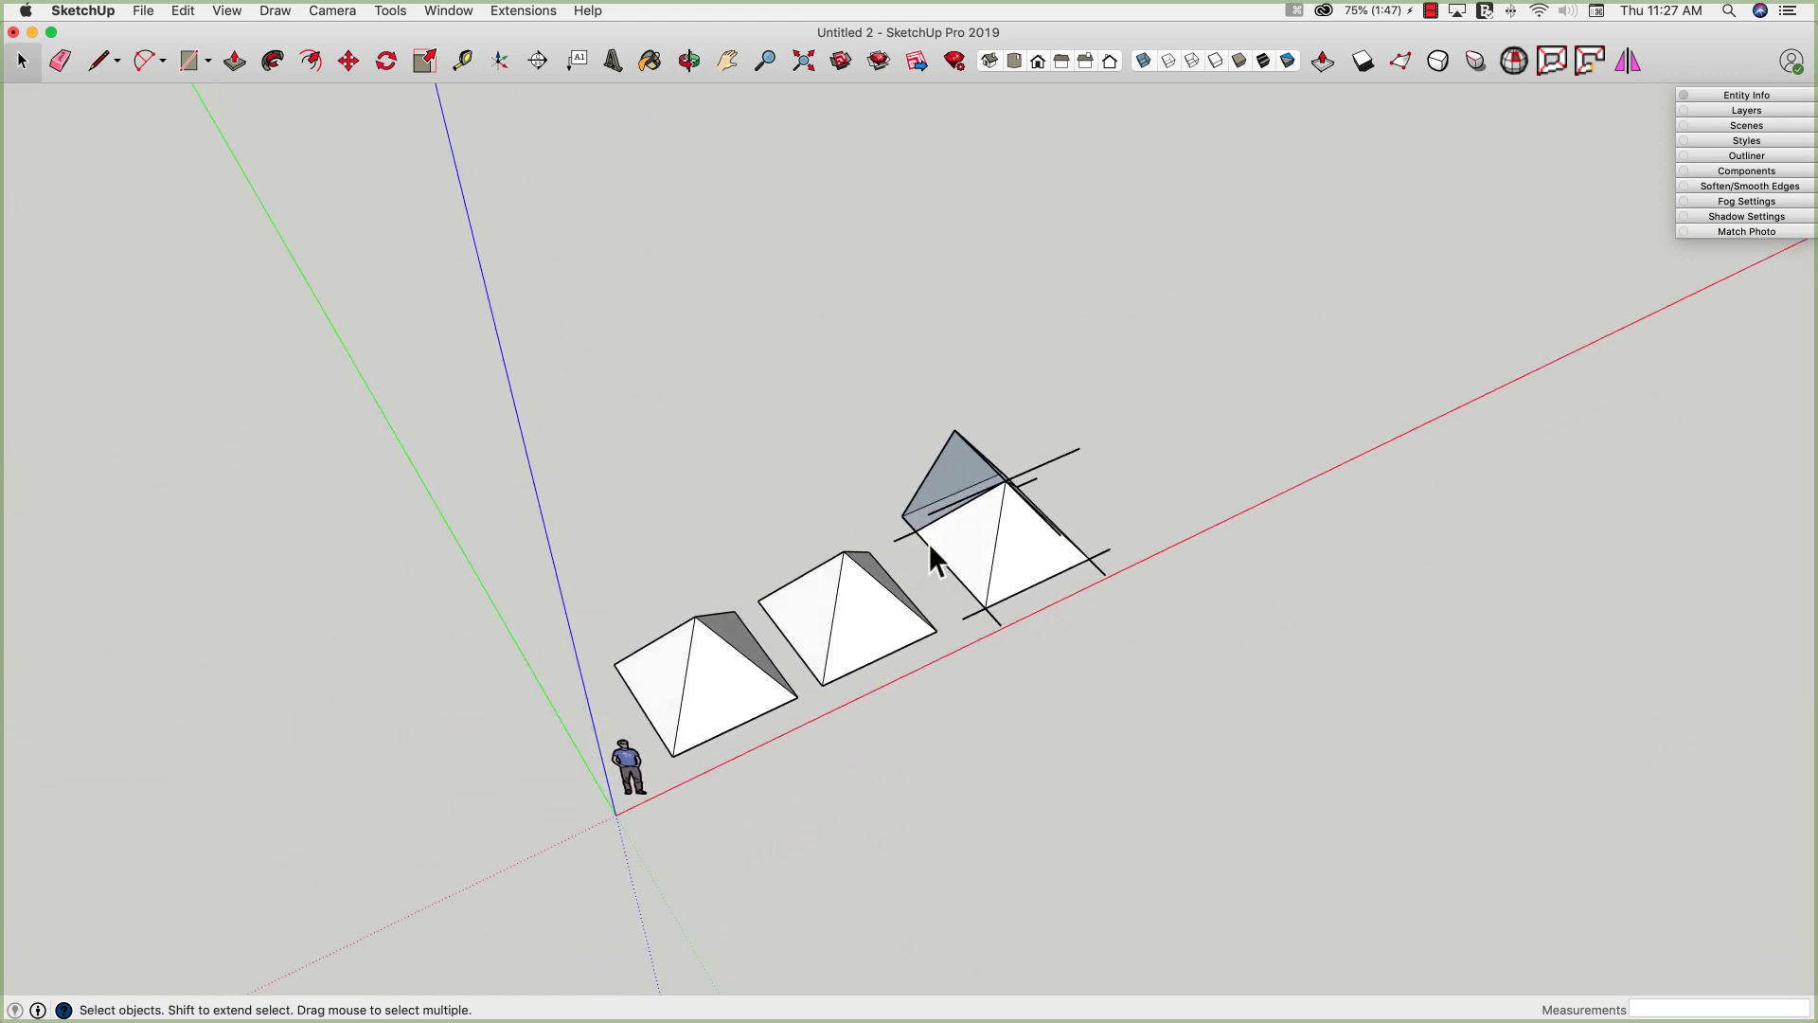
pyautogui.click(969, 483)
pyautogui.press('Delete')
# - Erase the leftover prism edges across the third pyramid's apex and side
pyautogui.moveTo(966, 475)
pyautogui.mouseDown(button='middle')
pyautogui.moveTo(772, 301)
pyautogui.moveTo(812, 350)
pyautogui.mouseUp(button='middle')
pyautogui.press('e')
pyautogui.moveTo(1016, 506)
pyautogui.mouseDown()
pyautogui.moveTo(1102, 588)
pyautogui.moveTo(1096, 626)
pyautogui.moveTo(956, 654)
pyautogui.moveTo(972, 635)
pyautogui.moveTo(944, 622)
pyautogui.moveTo(956, 540)
pyautogui.mouseUp()
pyautogui.moveTo(1125, 479)
pyautogui.mouseDown(button='middle')
pyautogui.moveTo(1140, 758)
pyautogui.moveTo(1063, 556)
pyautogui.moveTo(832, 293)
pyautogui.moveTo(884, 381)
pyautogui.mouseUp(button='middle')
pyautogui.press('space')
# - Move the entire third pyramid along the red axis into line with the other two
pyautogui.click(1027, 633)
pyautogui.tripleClick(1026, 632)
pyautogui.press('m')
pyautogui.click(1012, 656)
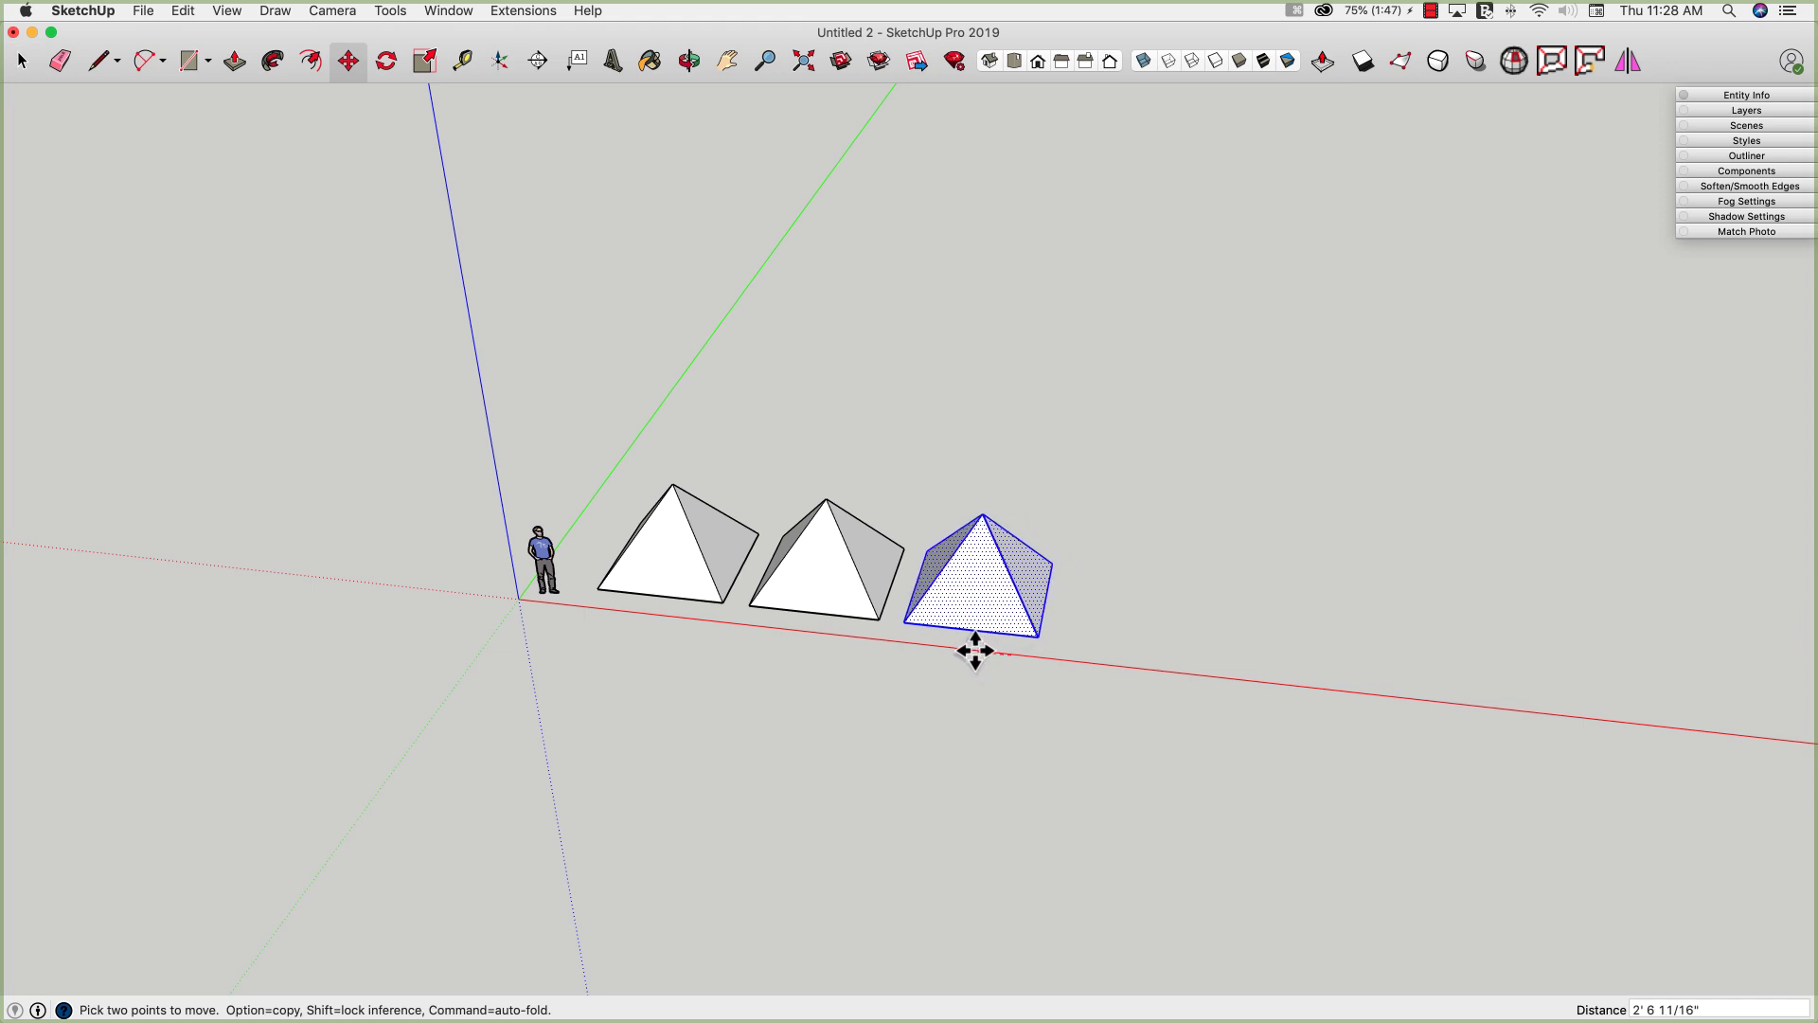
pyautogui.moveTo(975, 650); pyautogui.dragTo(808, 532, button='middle')
pyautogui.scroll(3, 736, 483)
pyautogui.scroll(2, 736, 483)
pyautogui.scroll(3, 1444, 978)
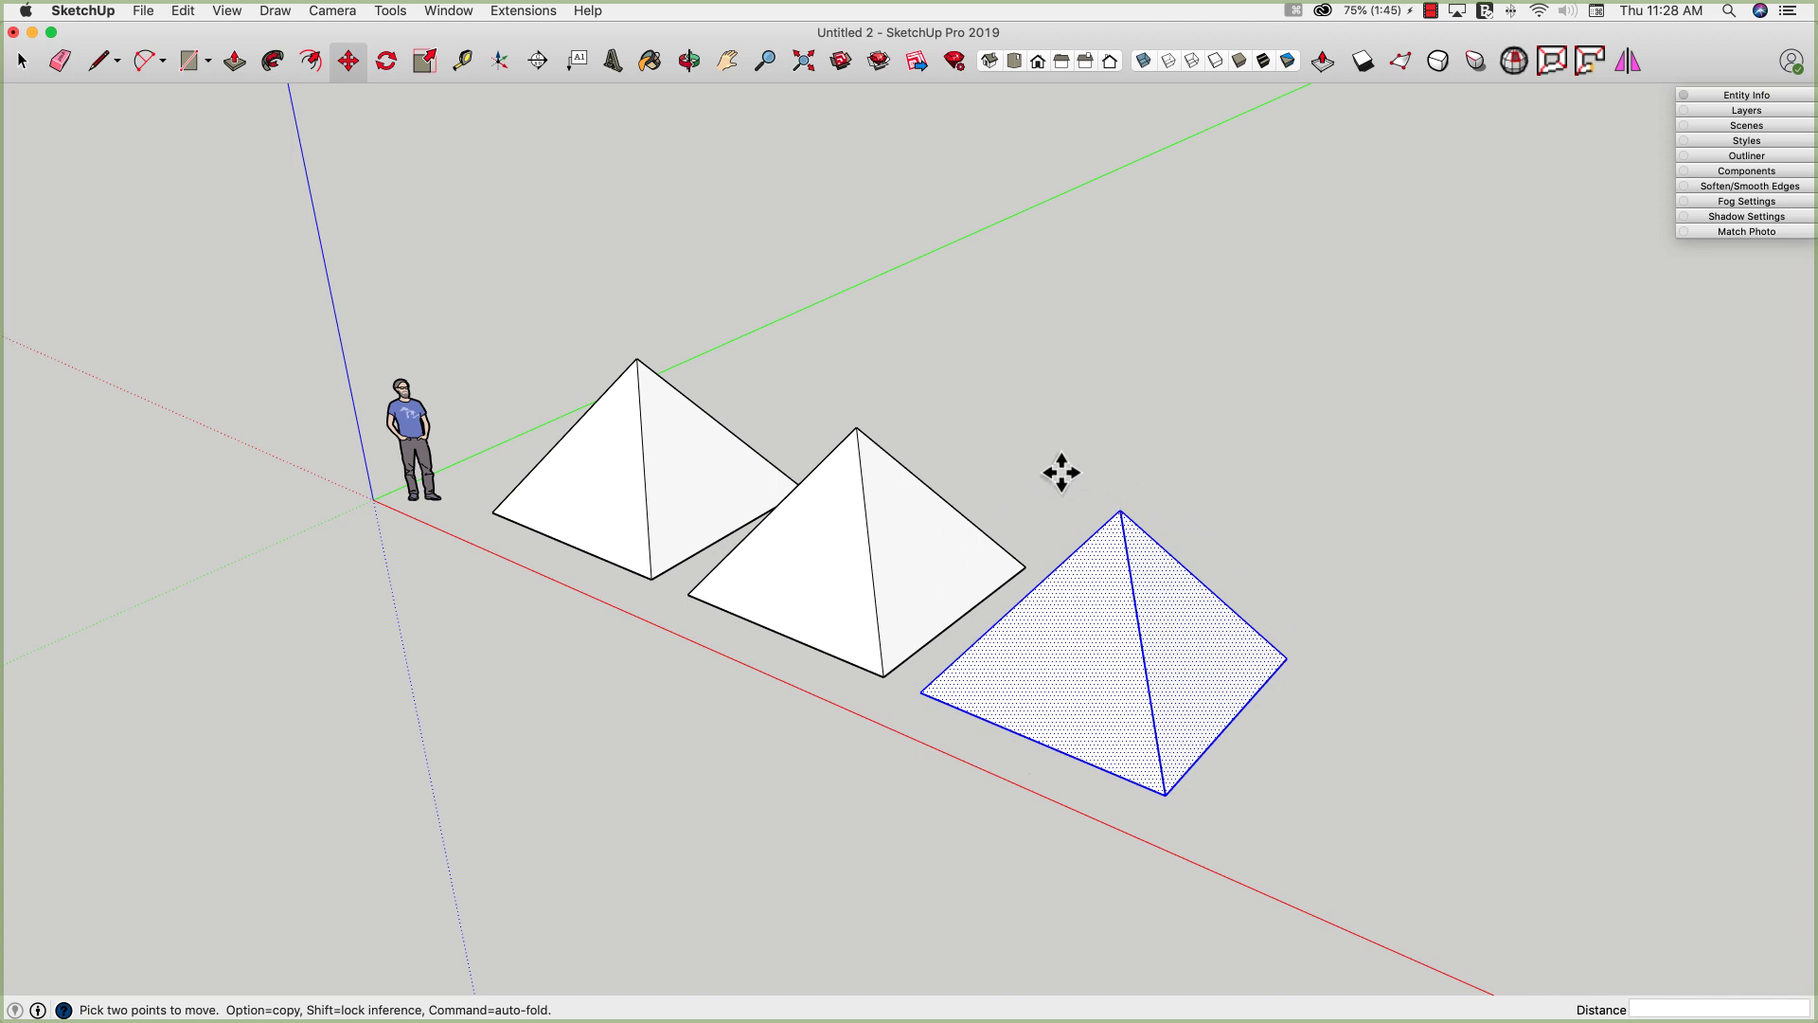
pyautogui.moveTo(1060, 470); pyautogui.dragTo(1140, 536, button='middle')
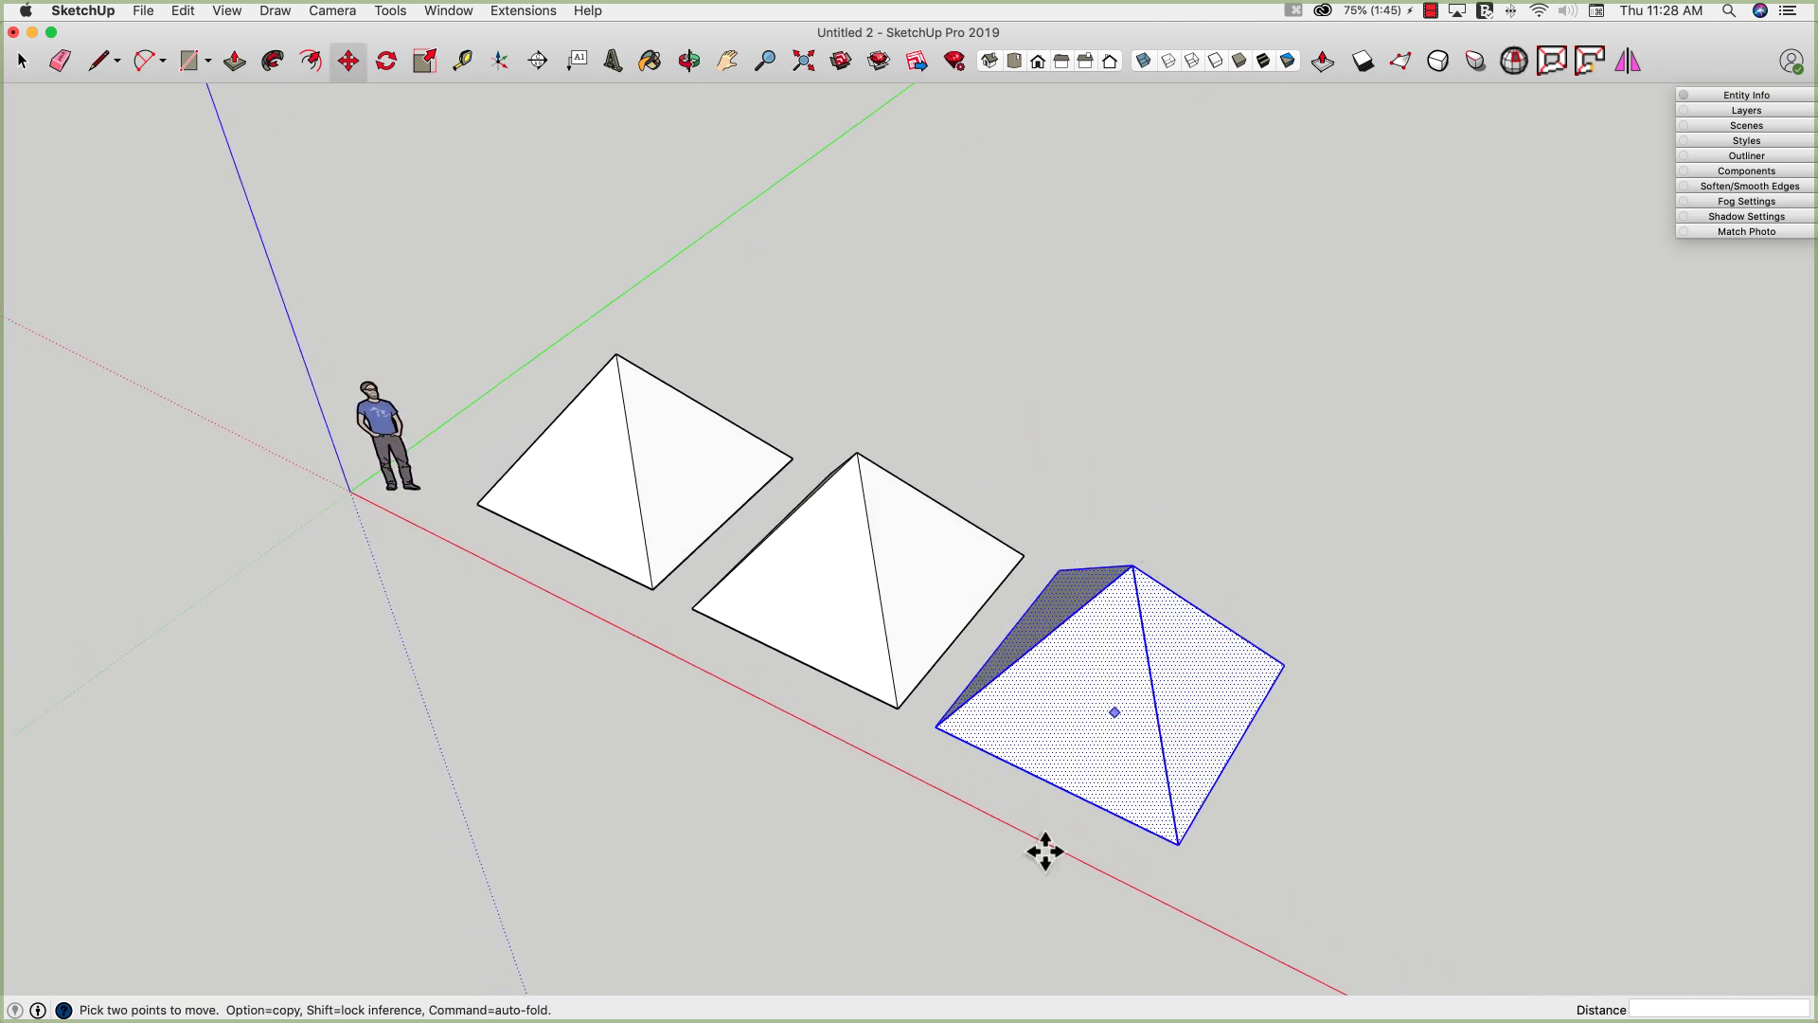
pyautogui.moveTo(975, 886); pyautogui.dragTo(992, 719, button='middle')
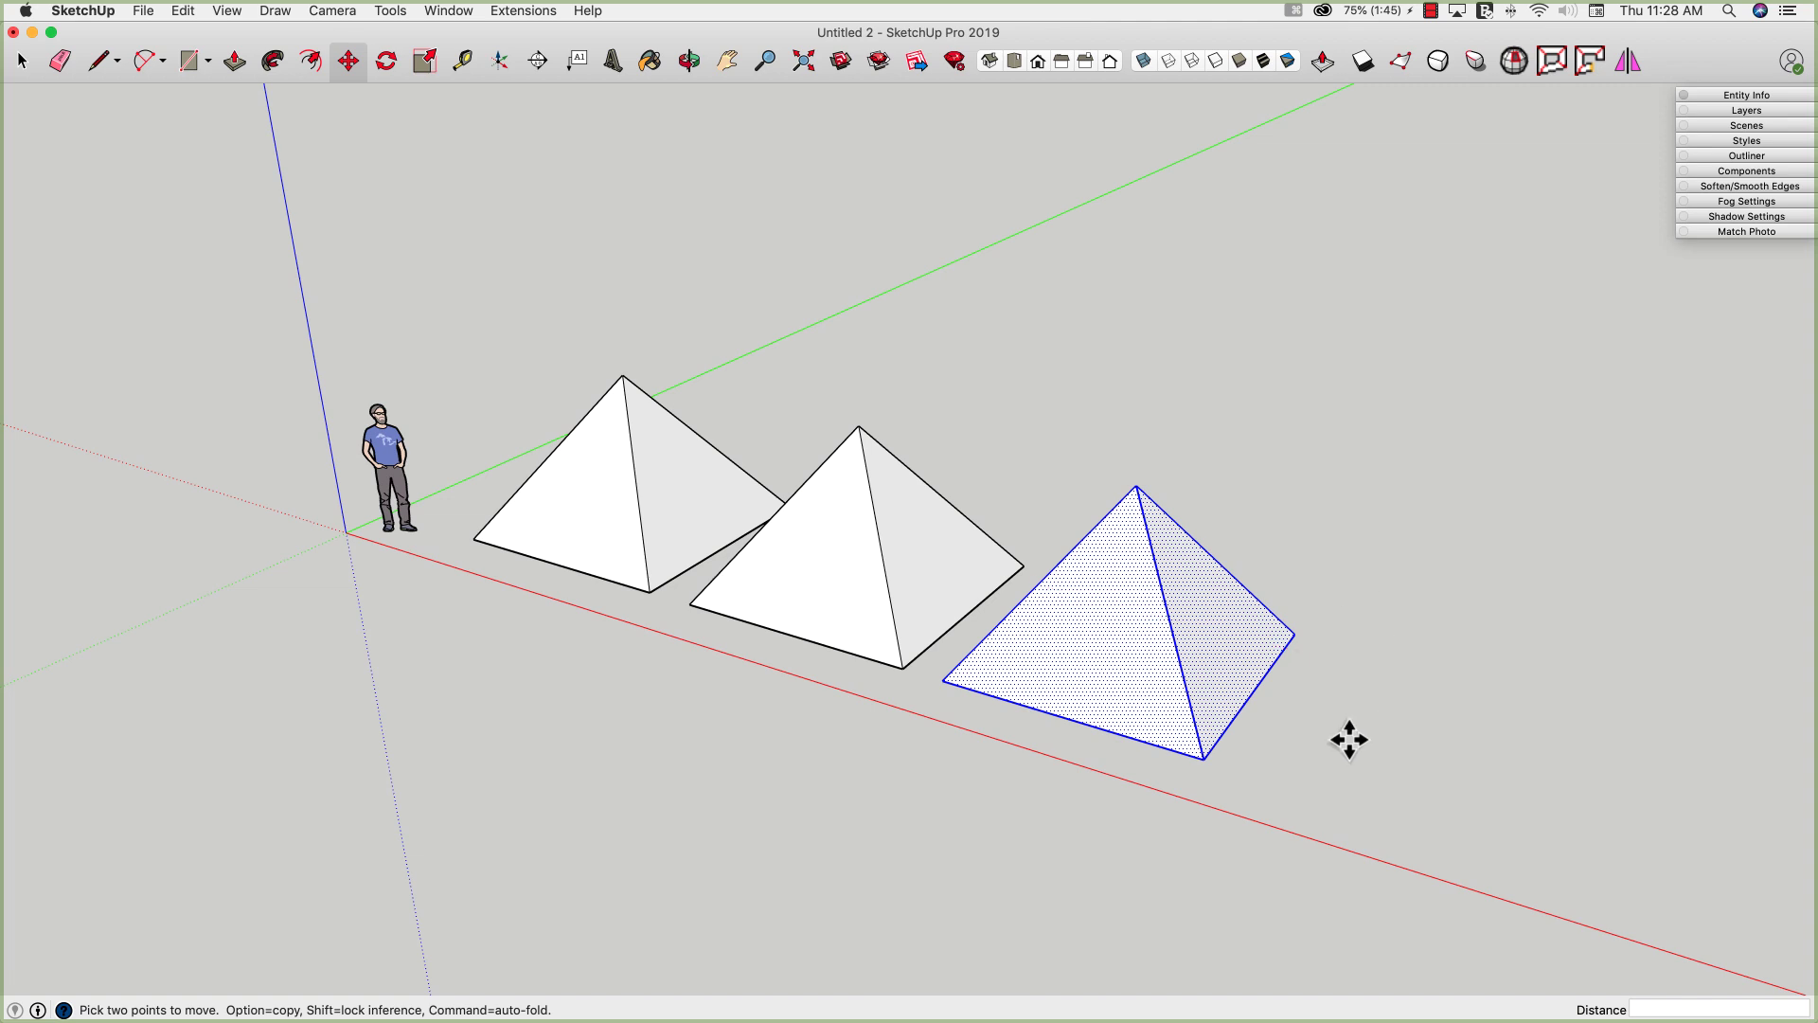
pyautogui.press('space')
pyautogui.click(1280, 584)
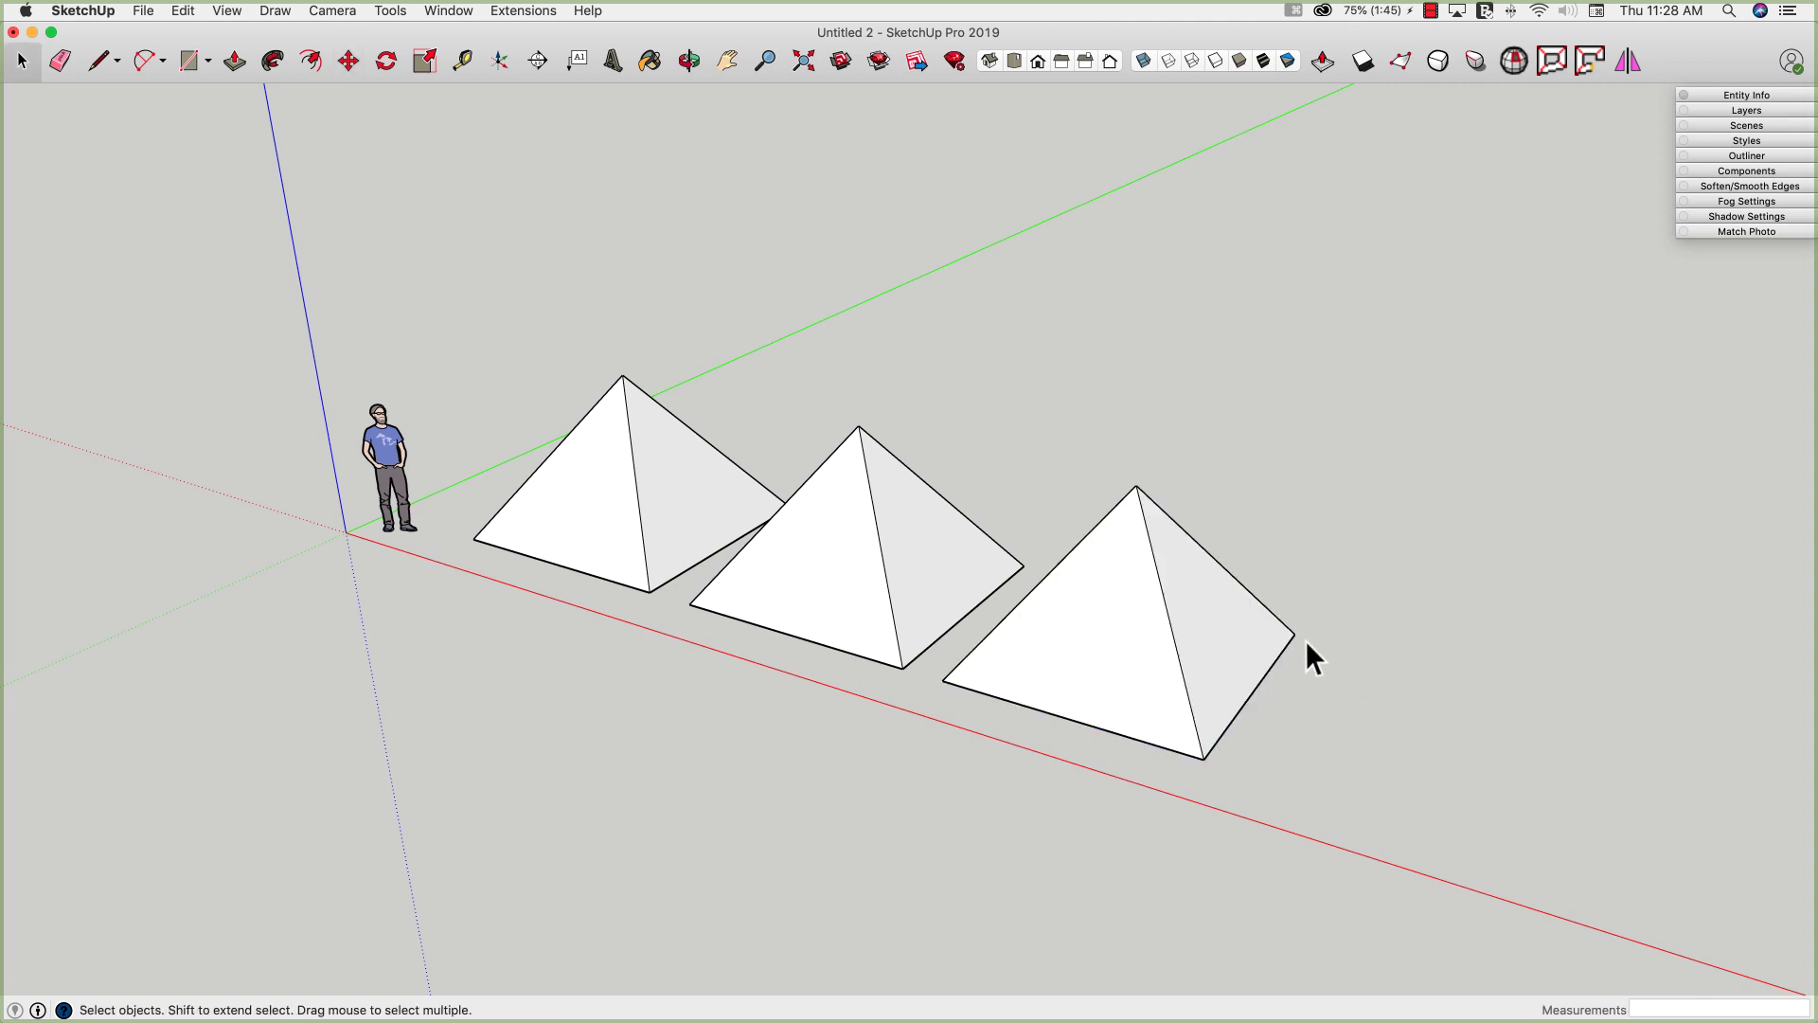